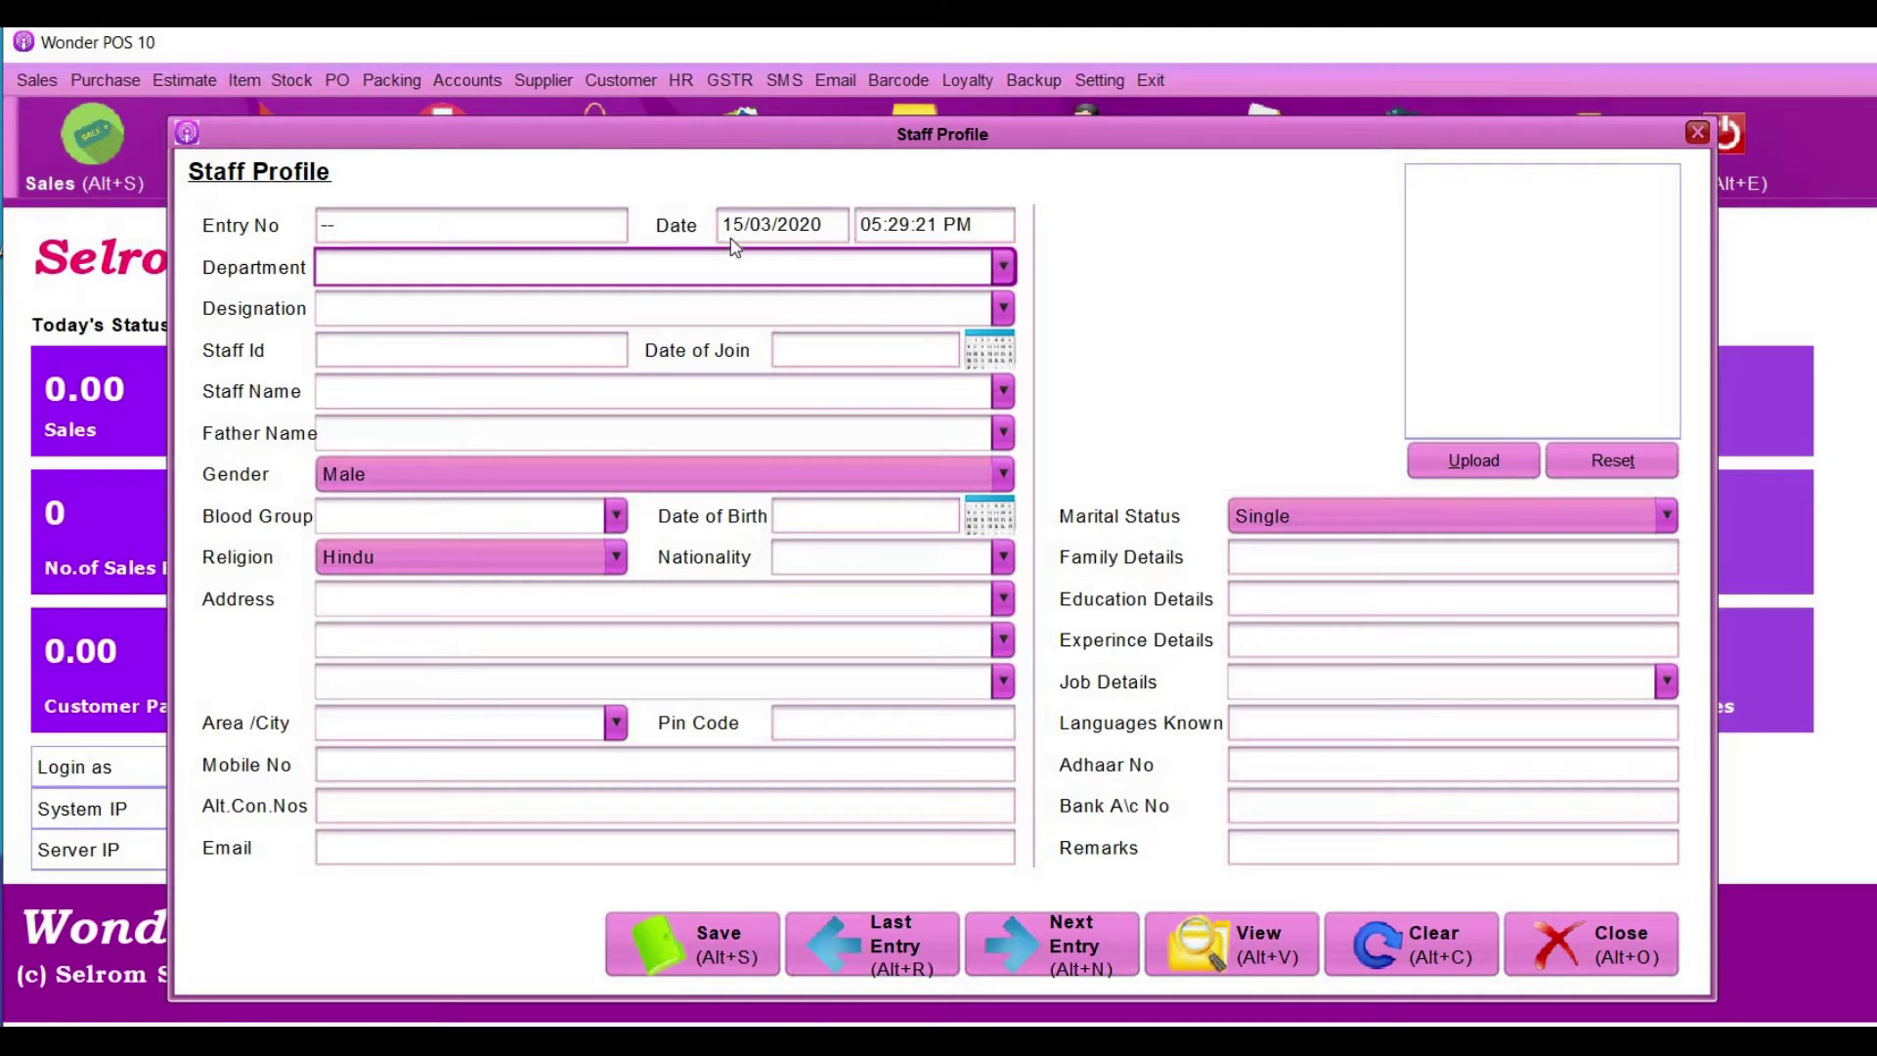
- Set the Department to sales and the Designation to cashier
click(420, 350)
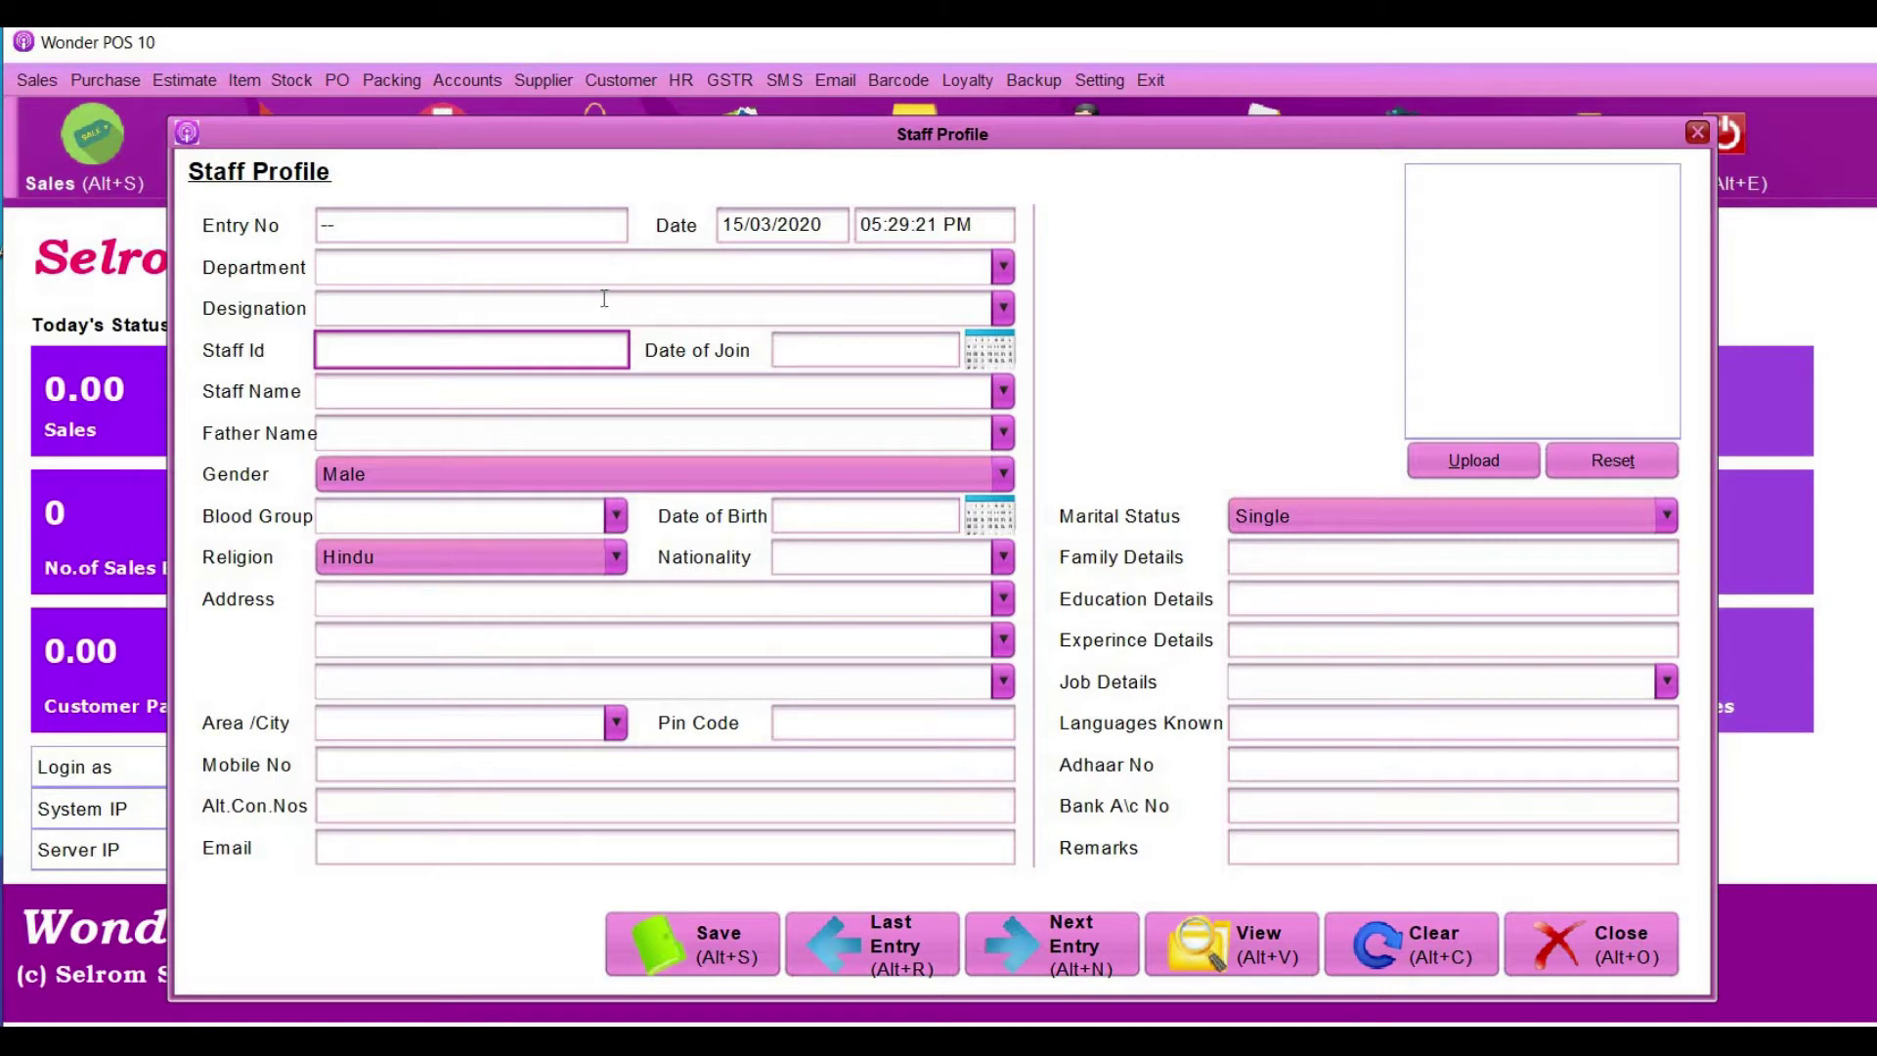
click(507, 287)
click(551, 254)
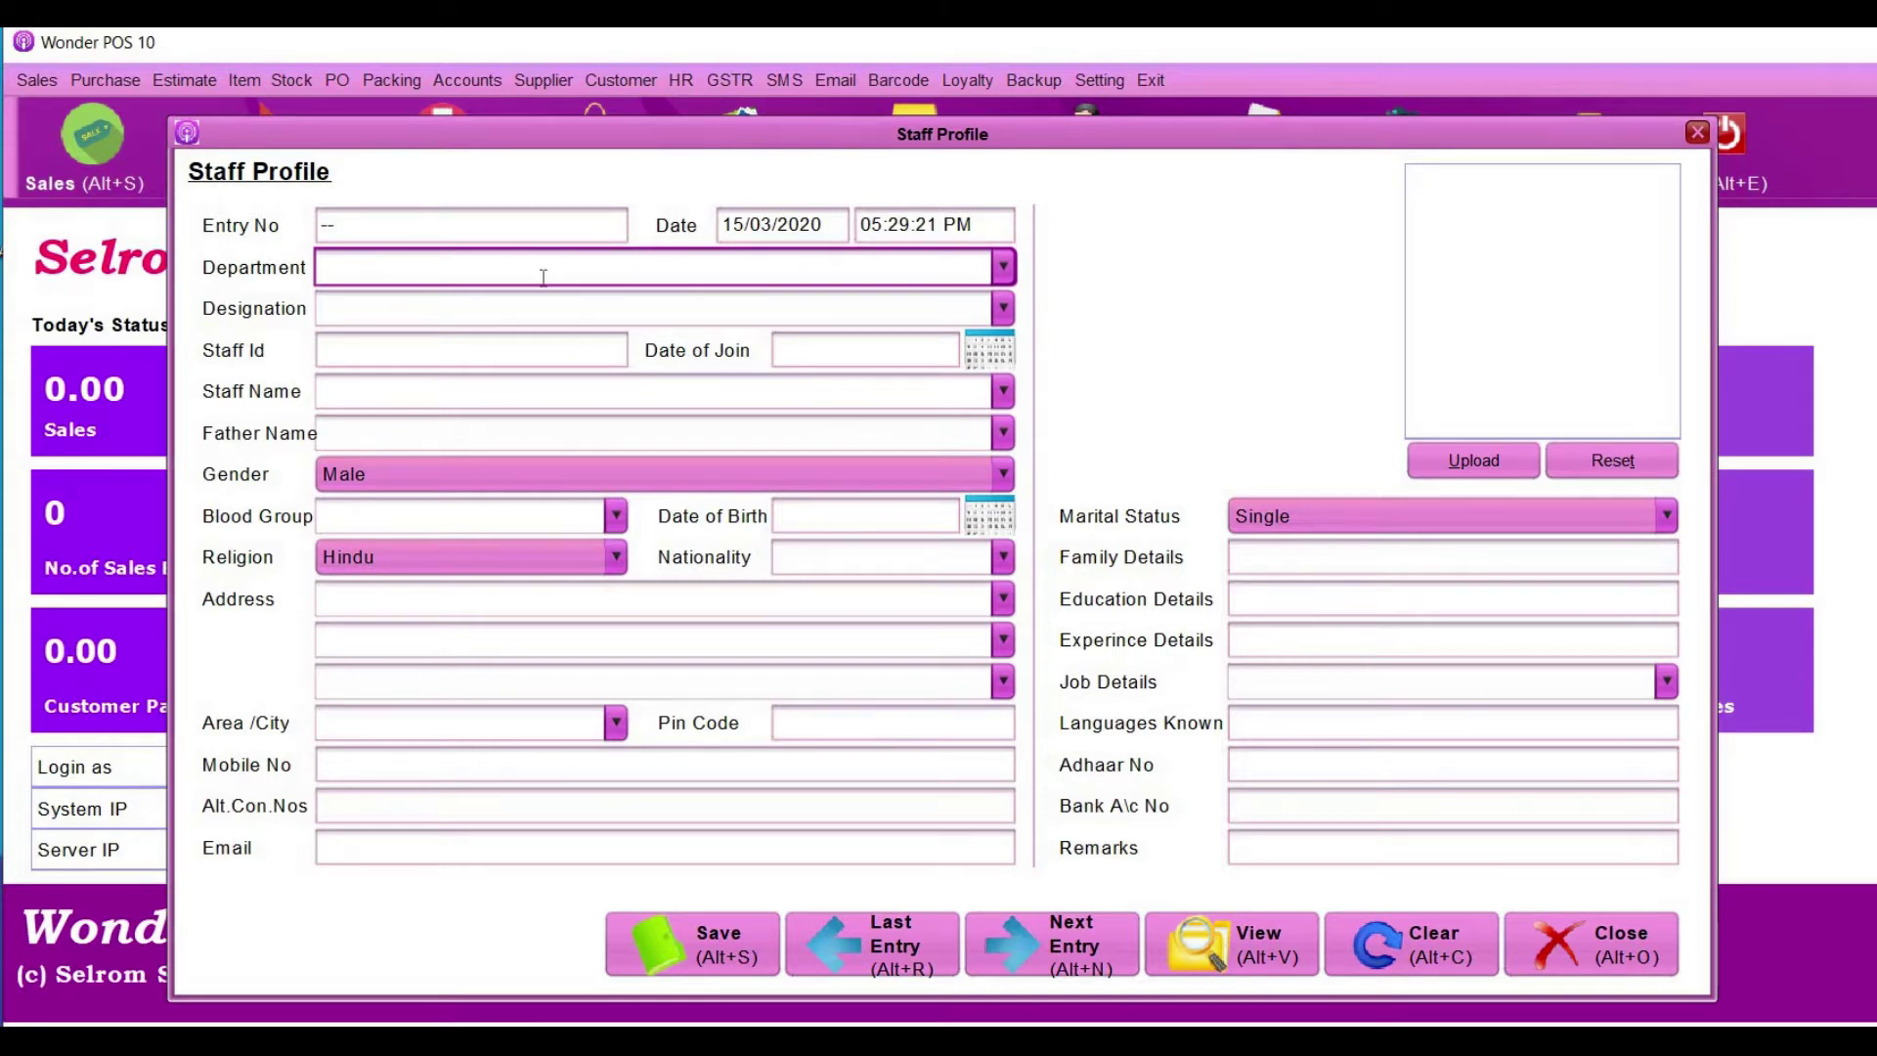
click(1003, 266)
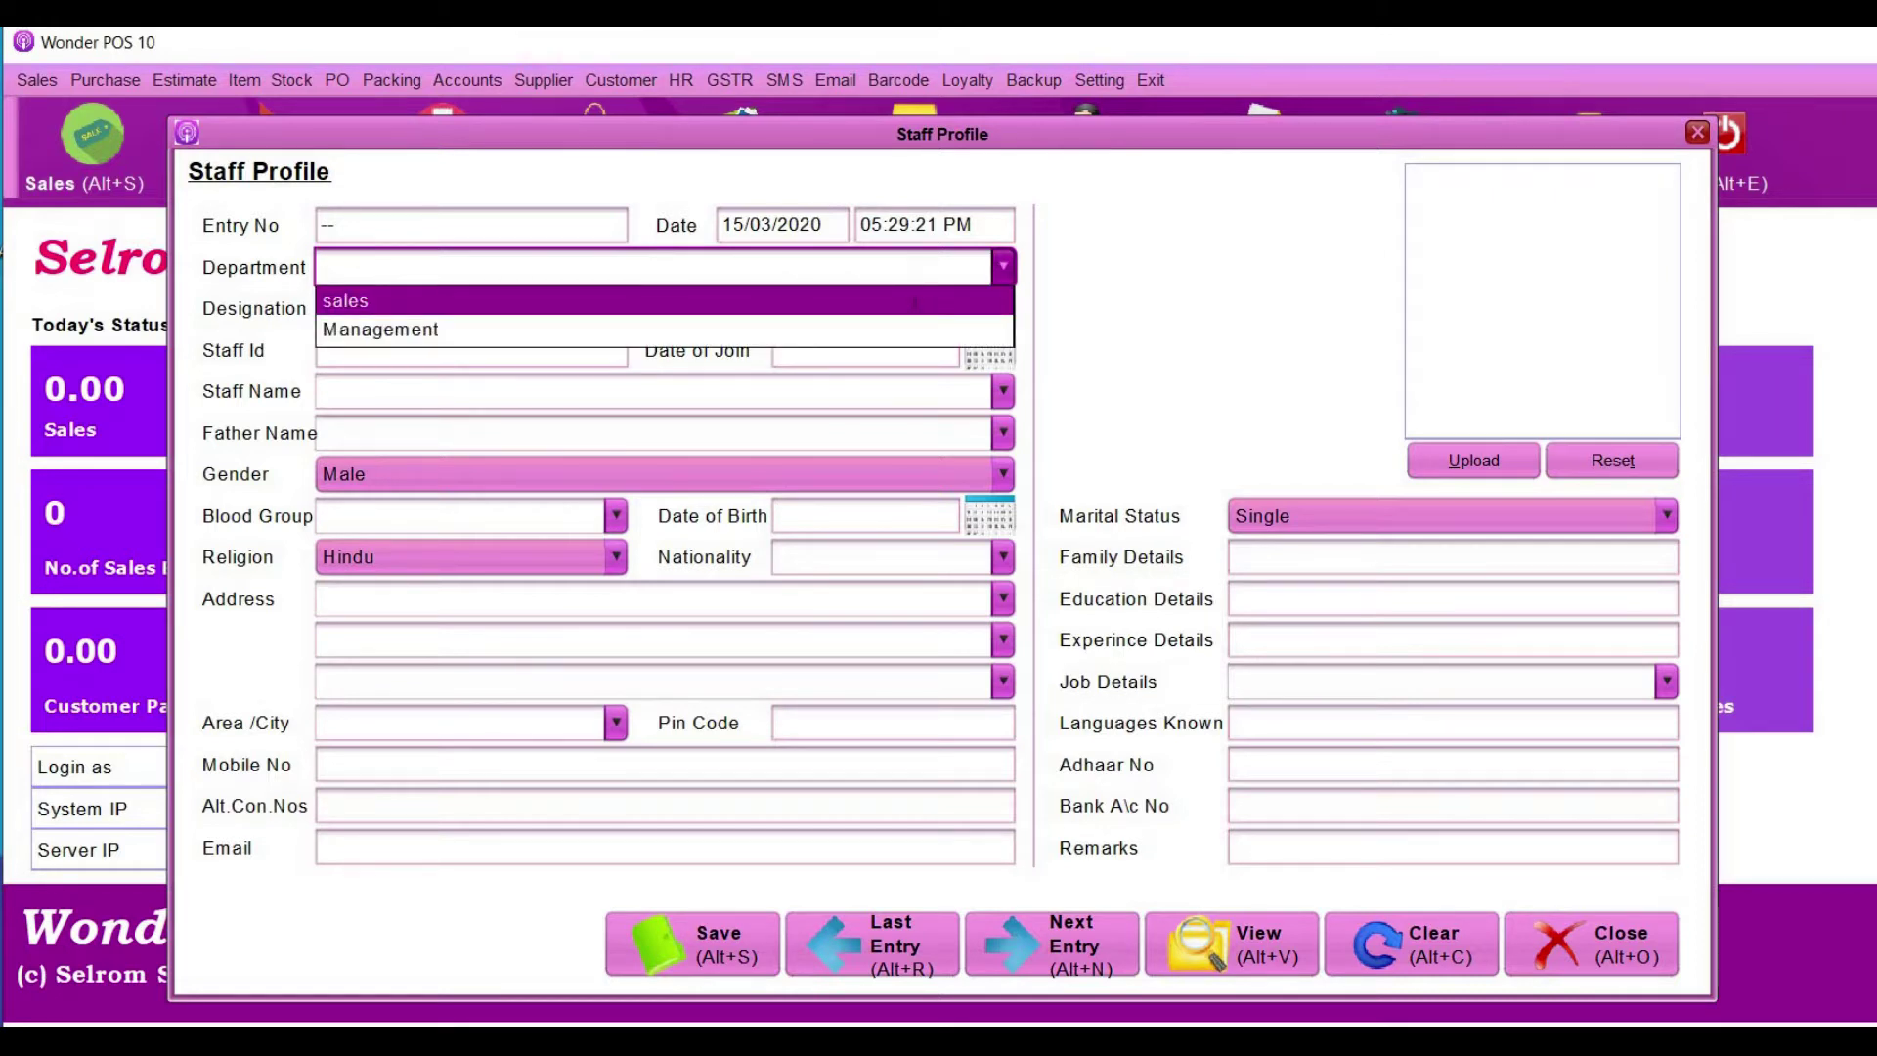
click(916, 303)
click(604, 310)
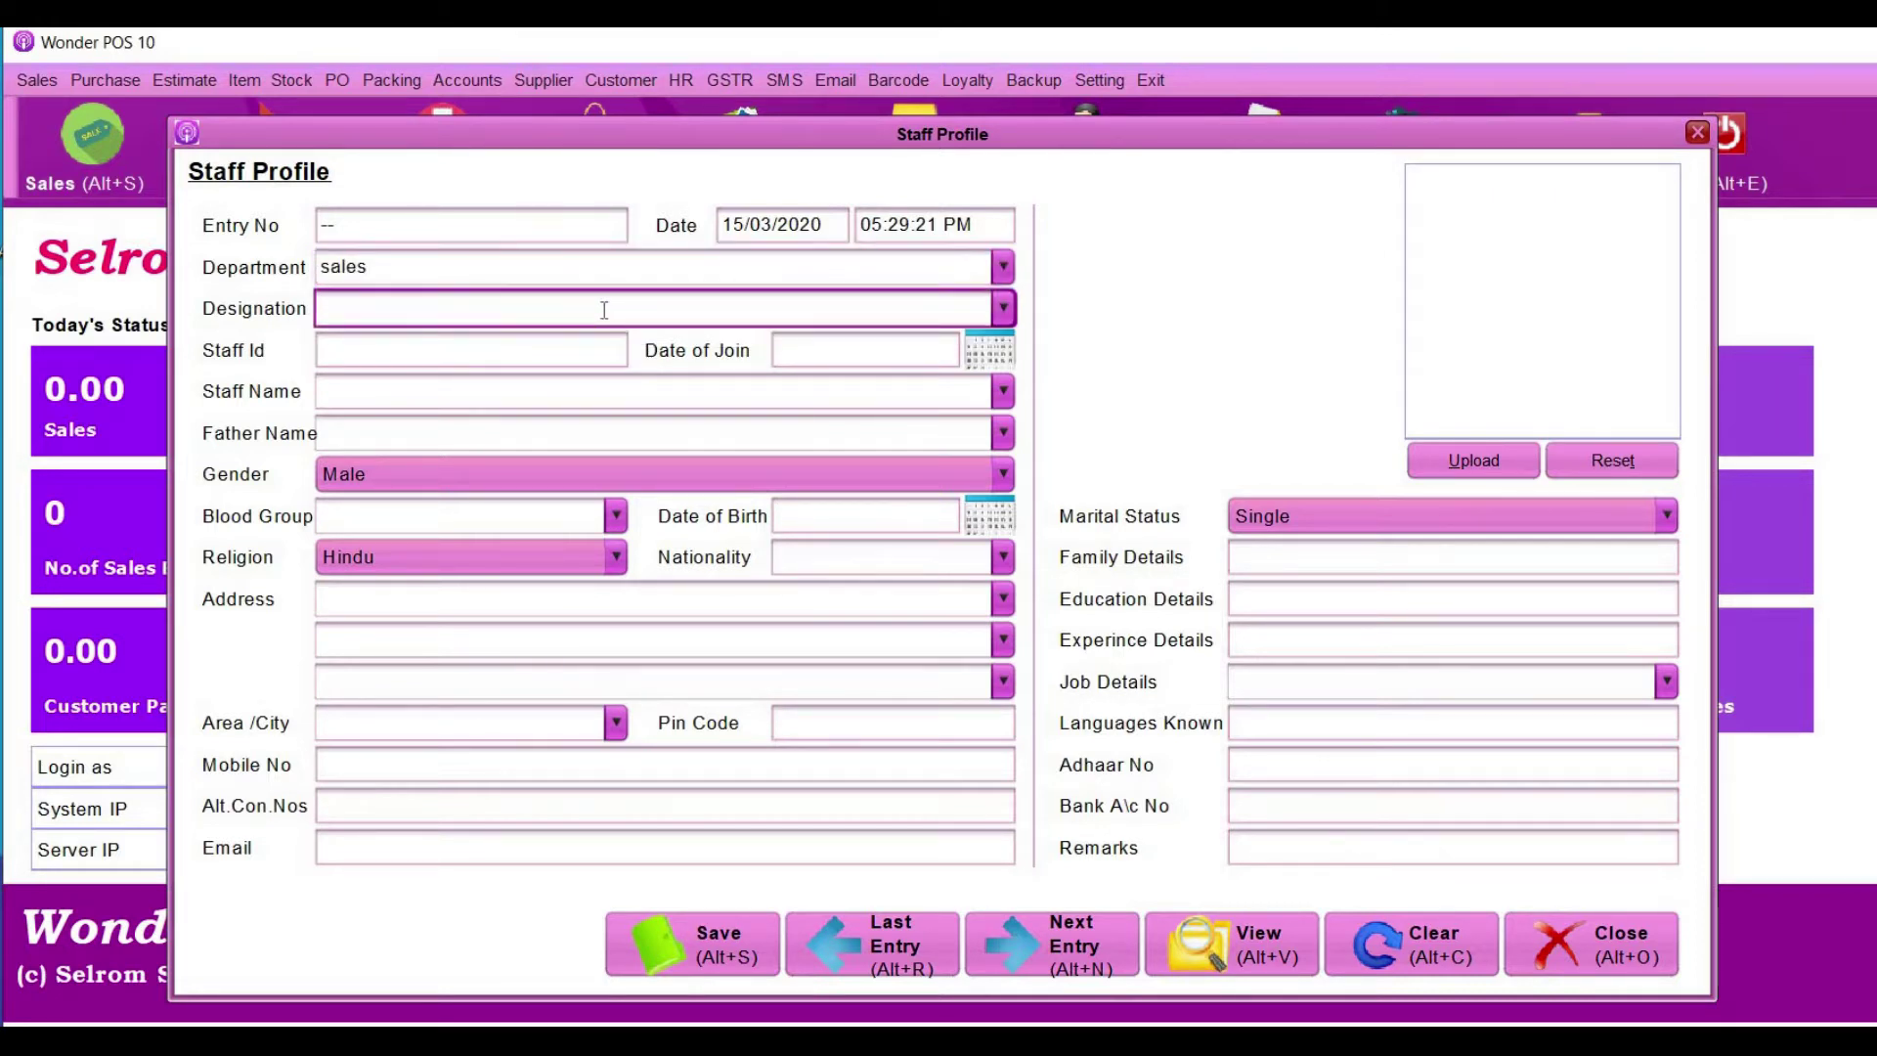
click(1006, 309)
click(772, 375)
- Enter Staff Id 7 and set the Date of Join to 12 March 2019
click(526, 361)
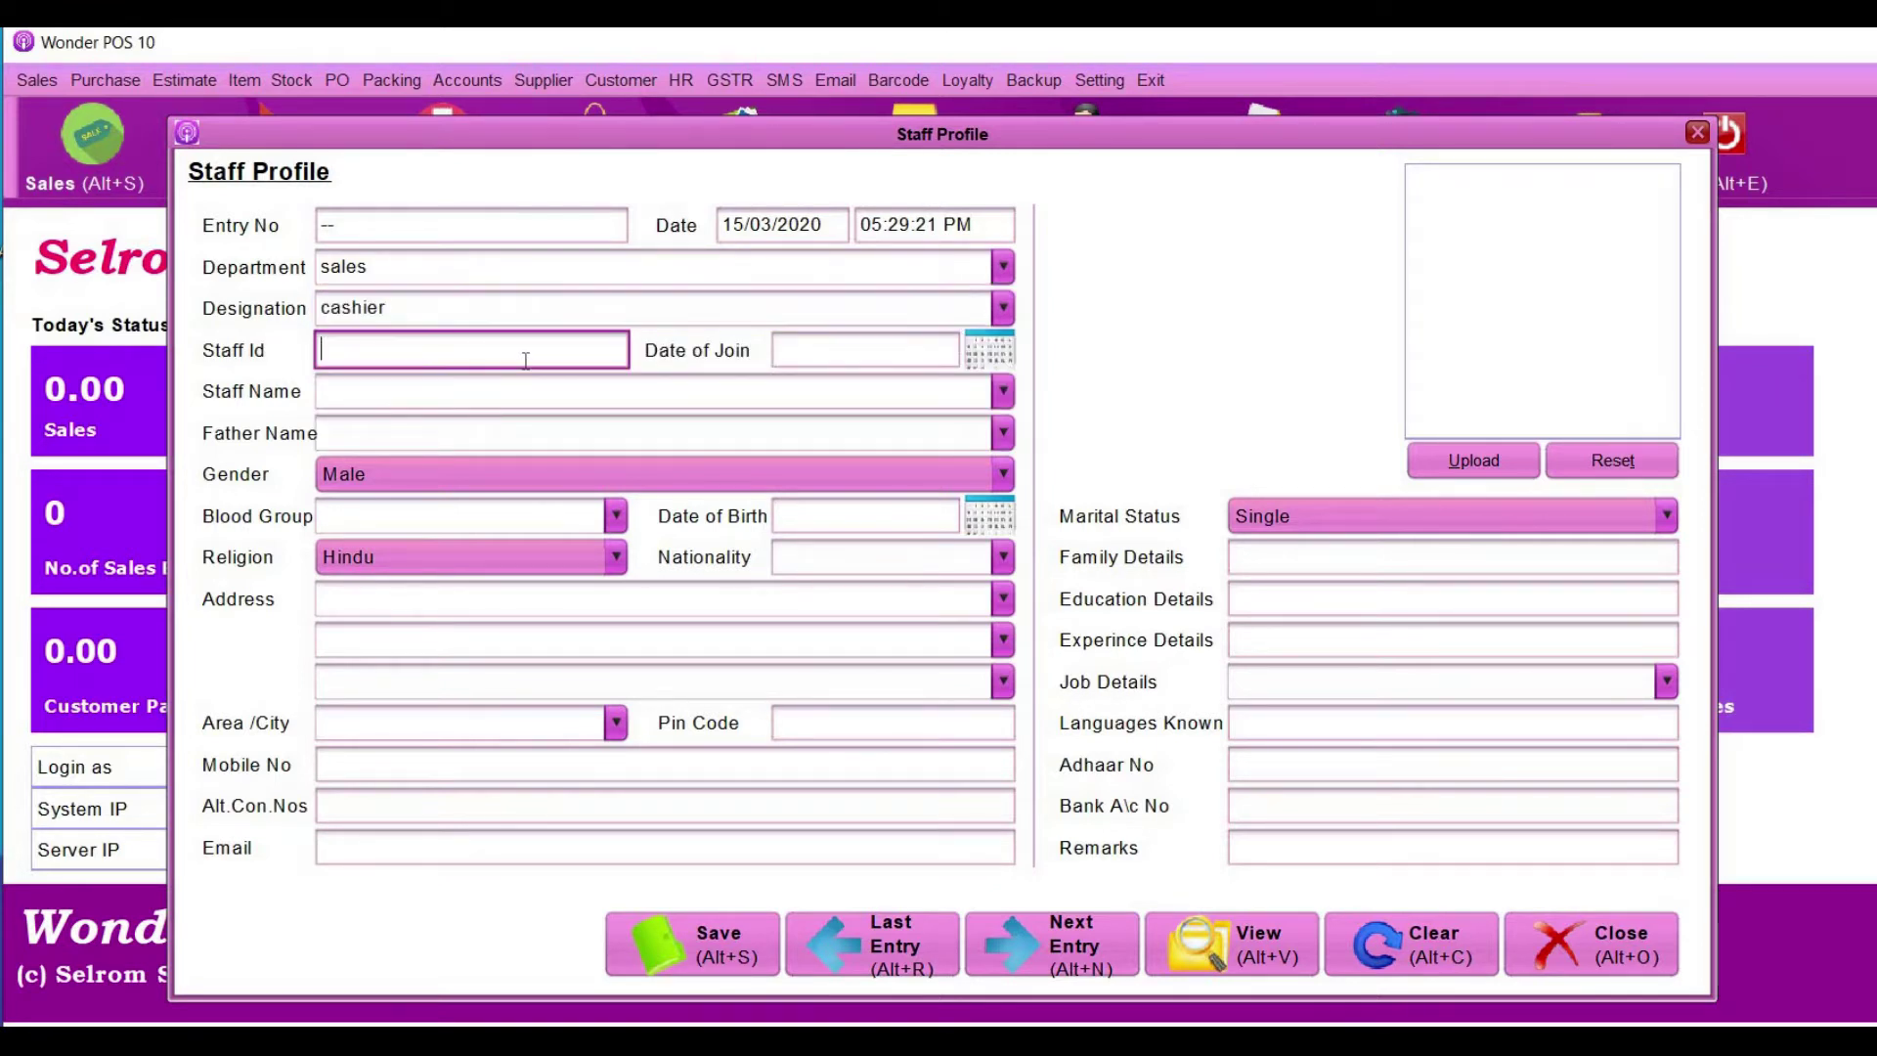
text(7)
key(Tab)
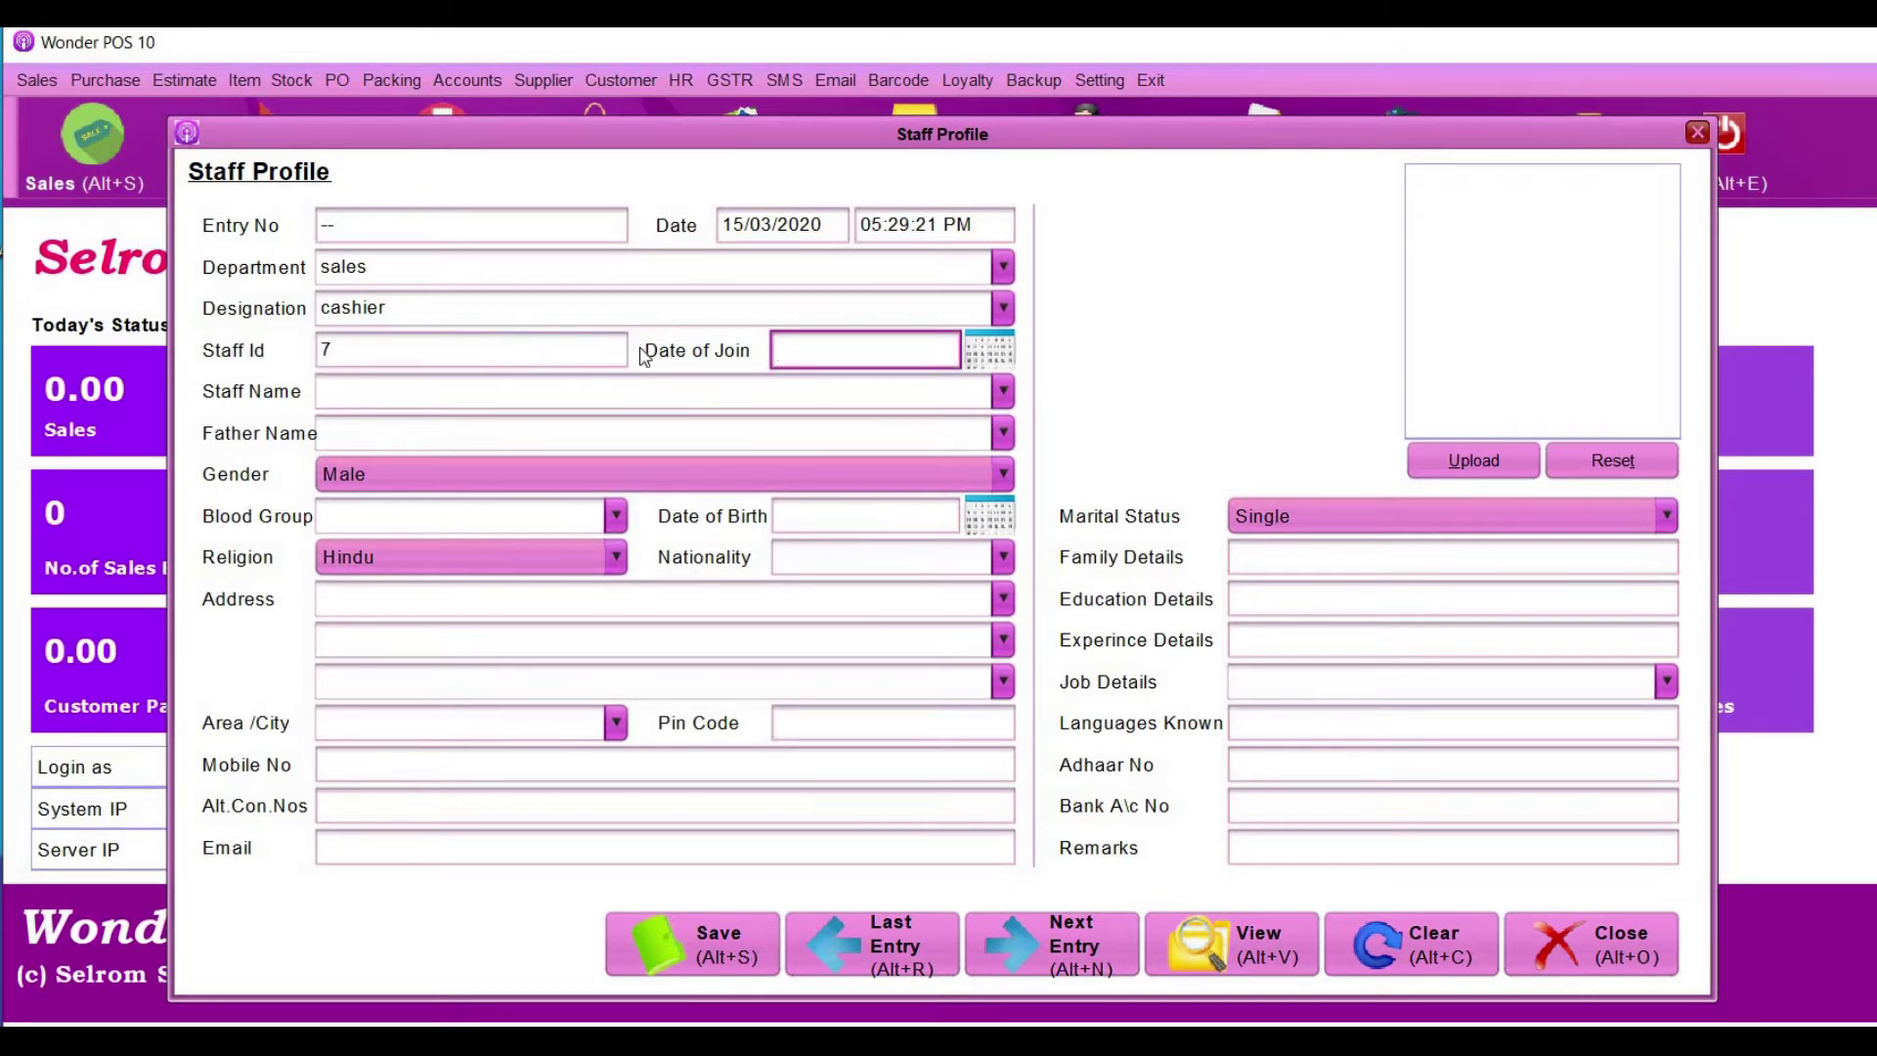
click(1001, 354)
click(1047, 408)
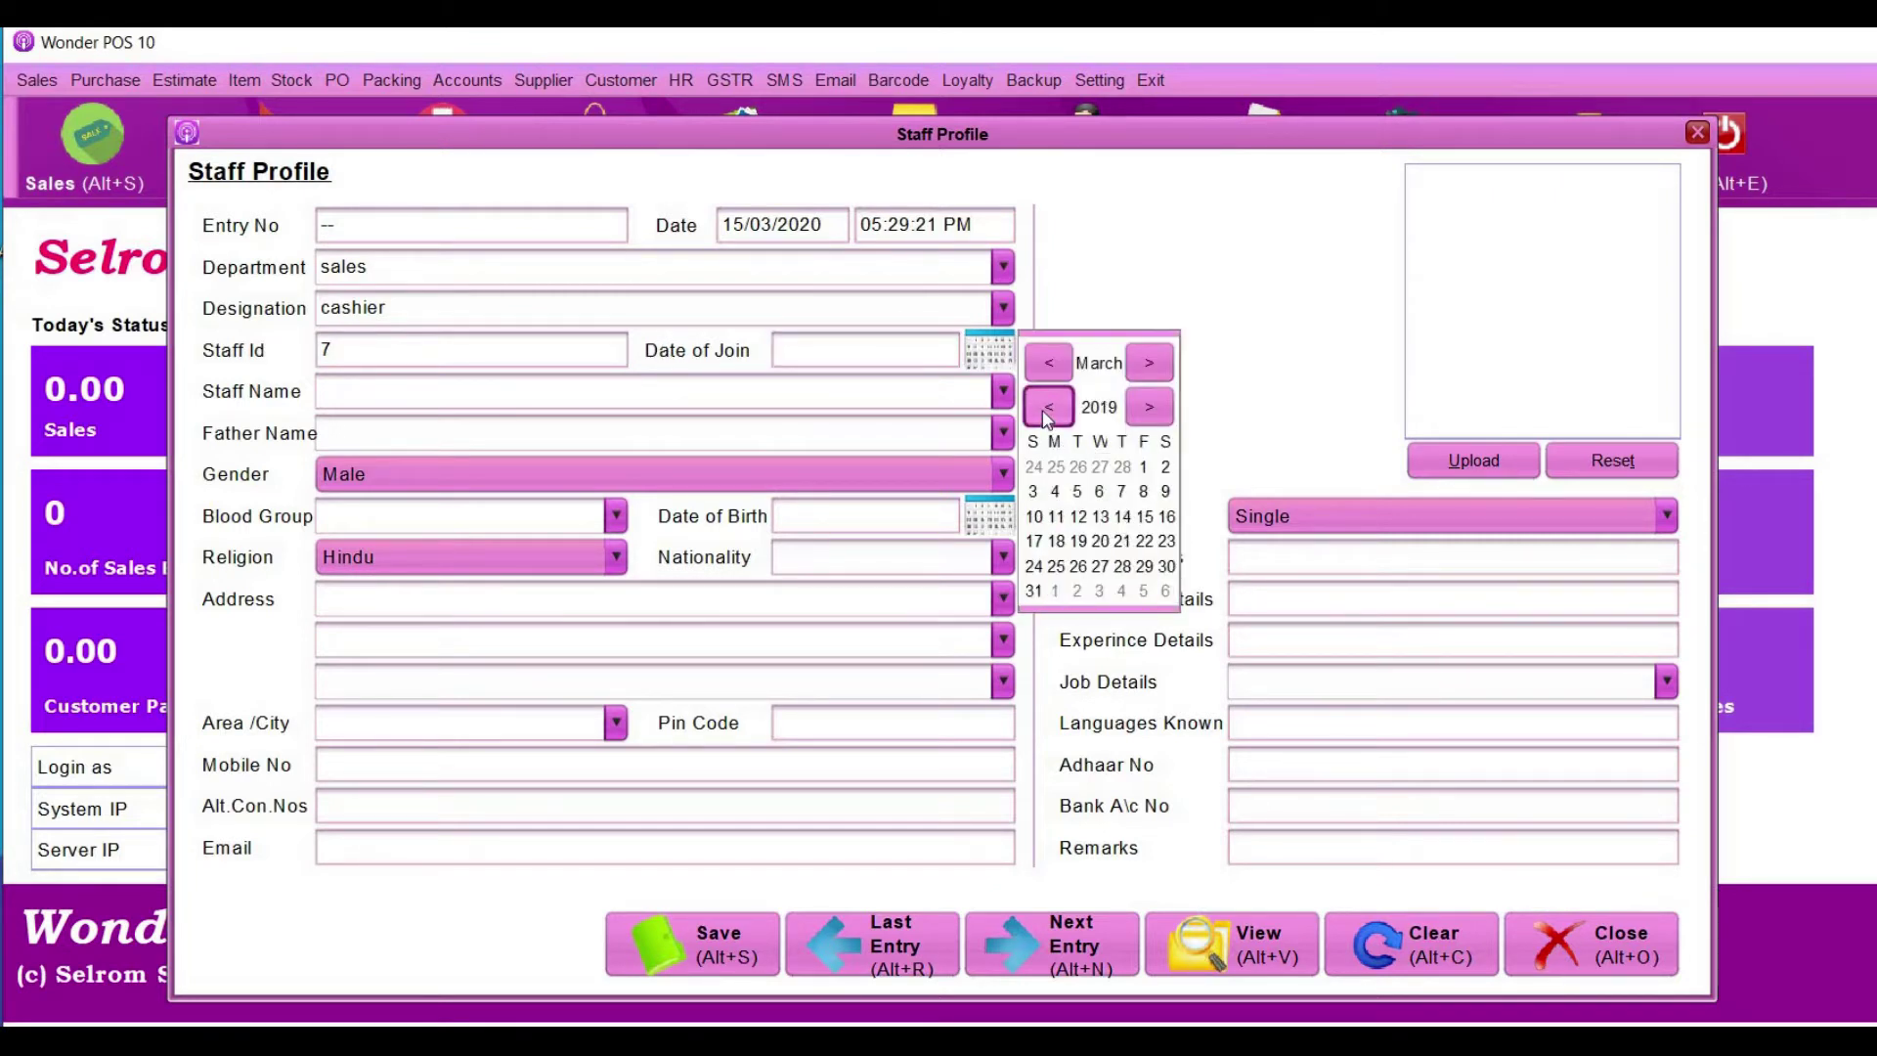
click(1079, 518)
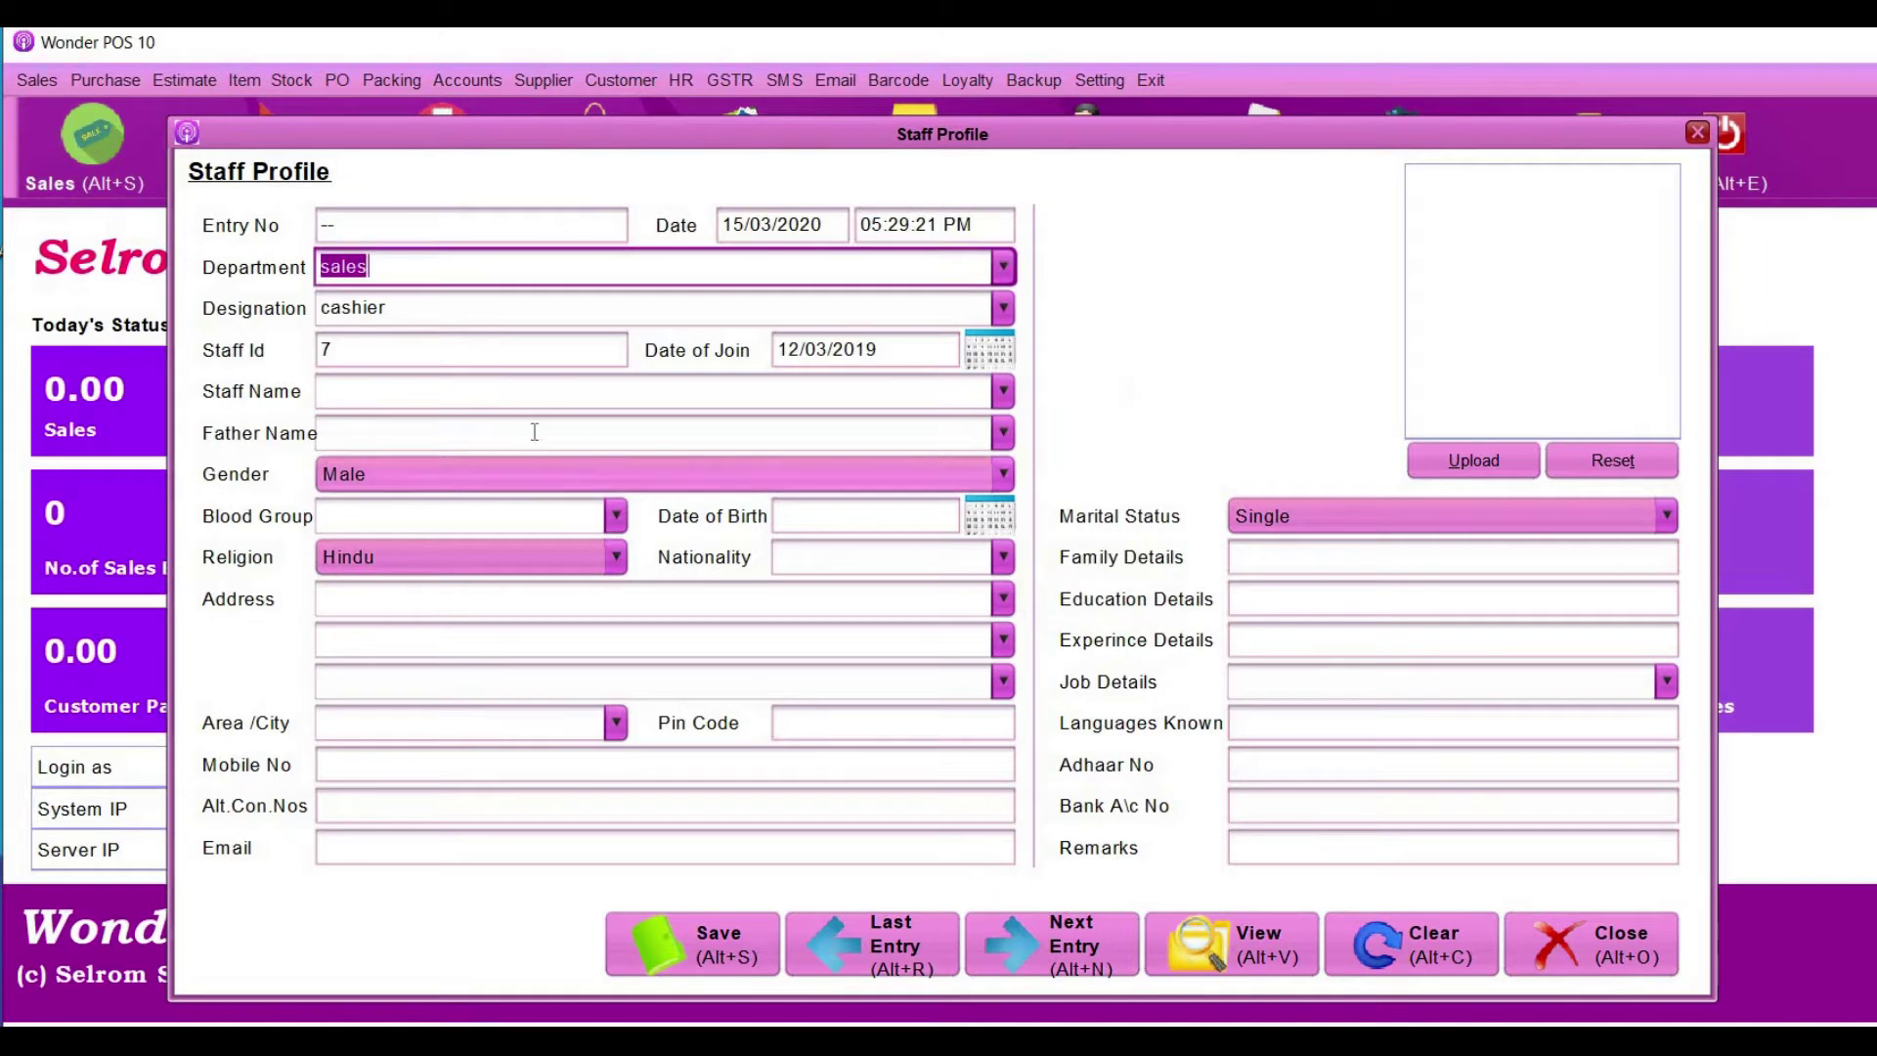
- Enter the staff member's full name and father's name
click(487, 388)
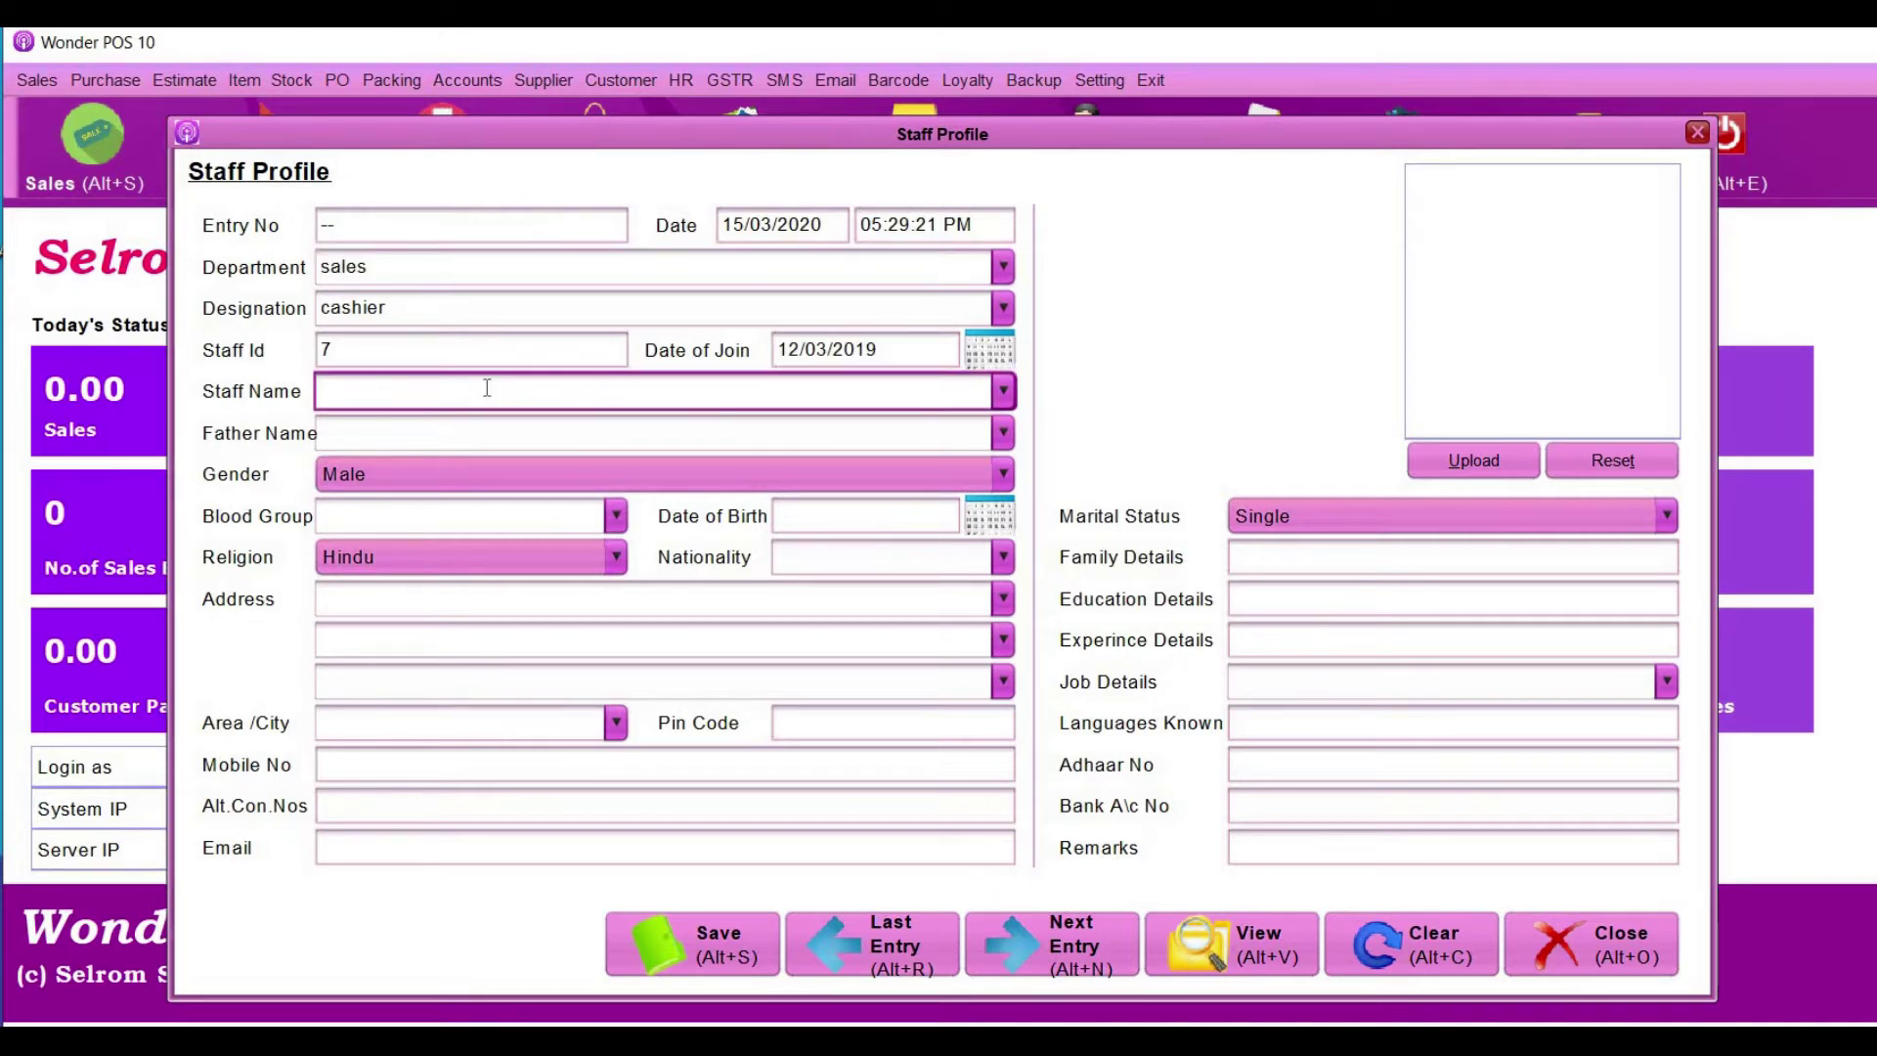
key(Return)
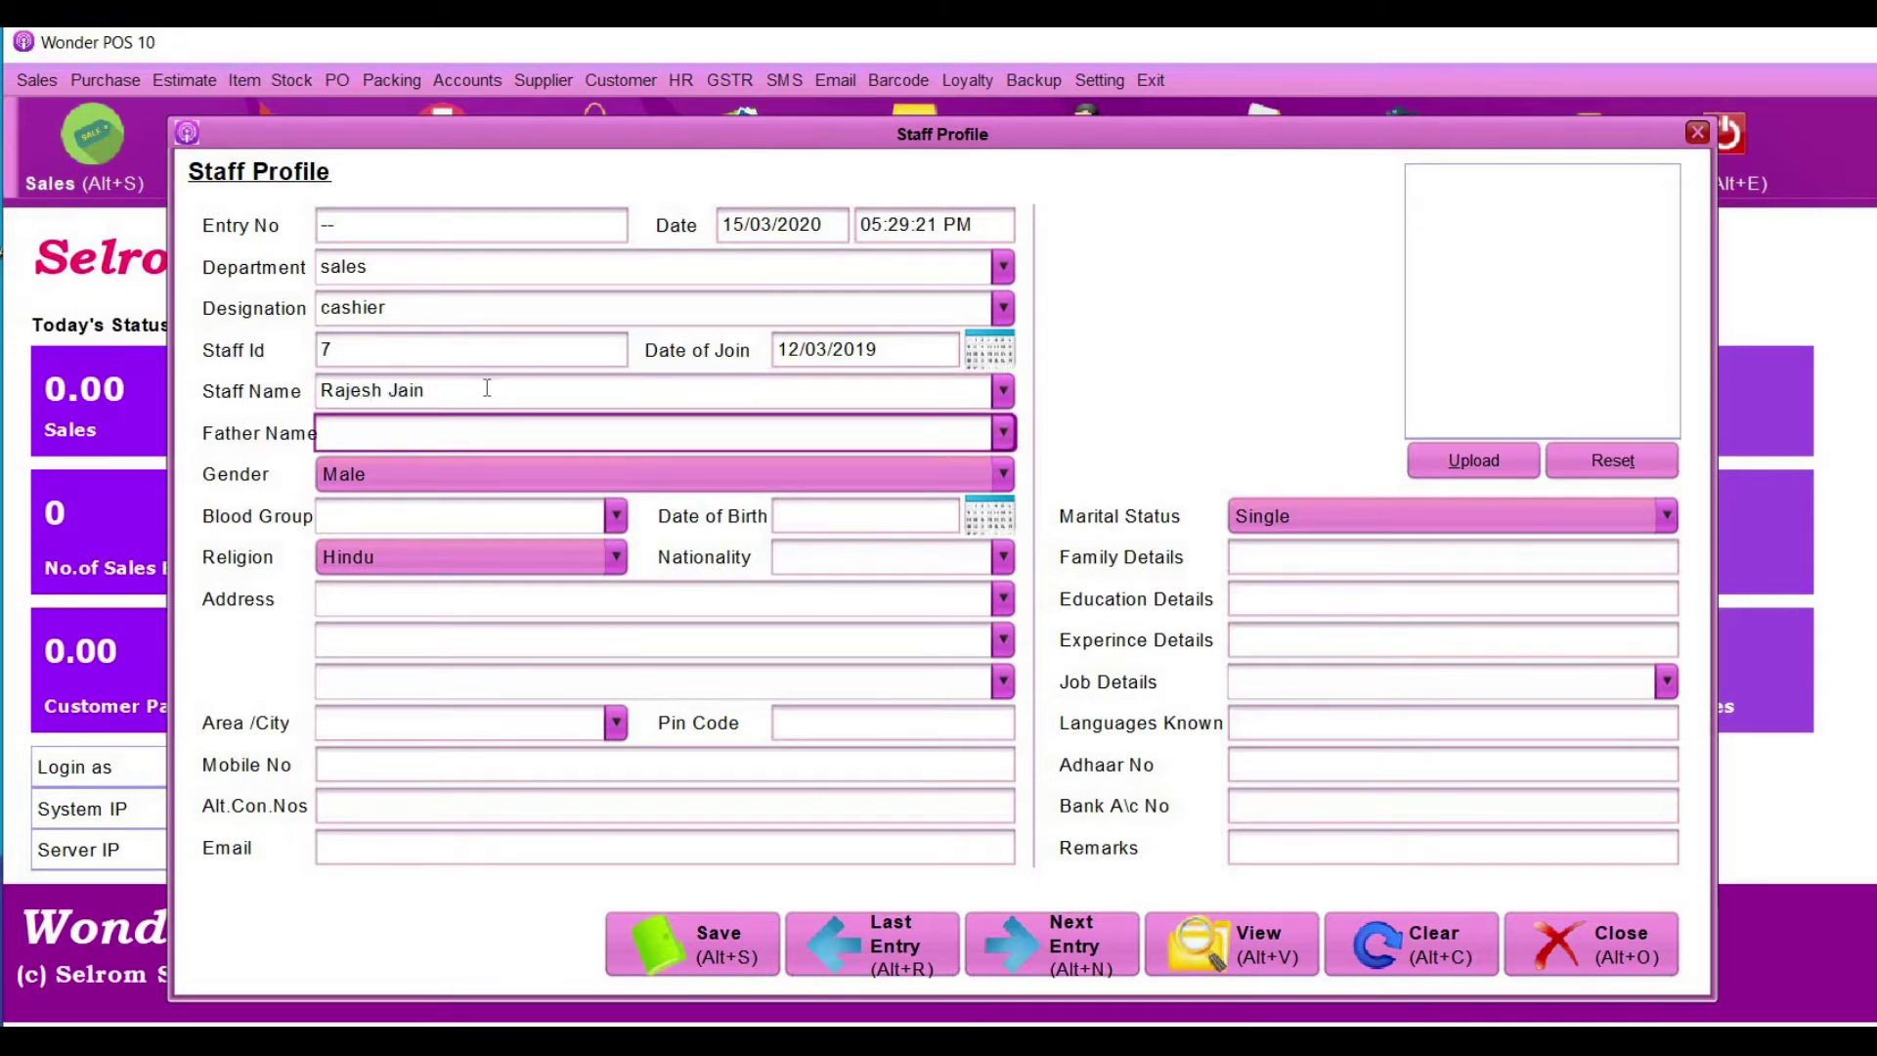
click(504, 523)
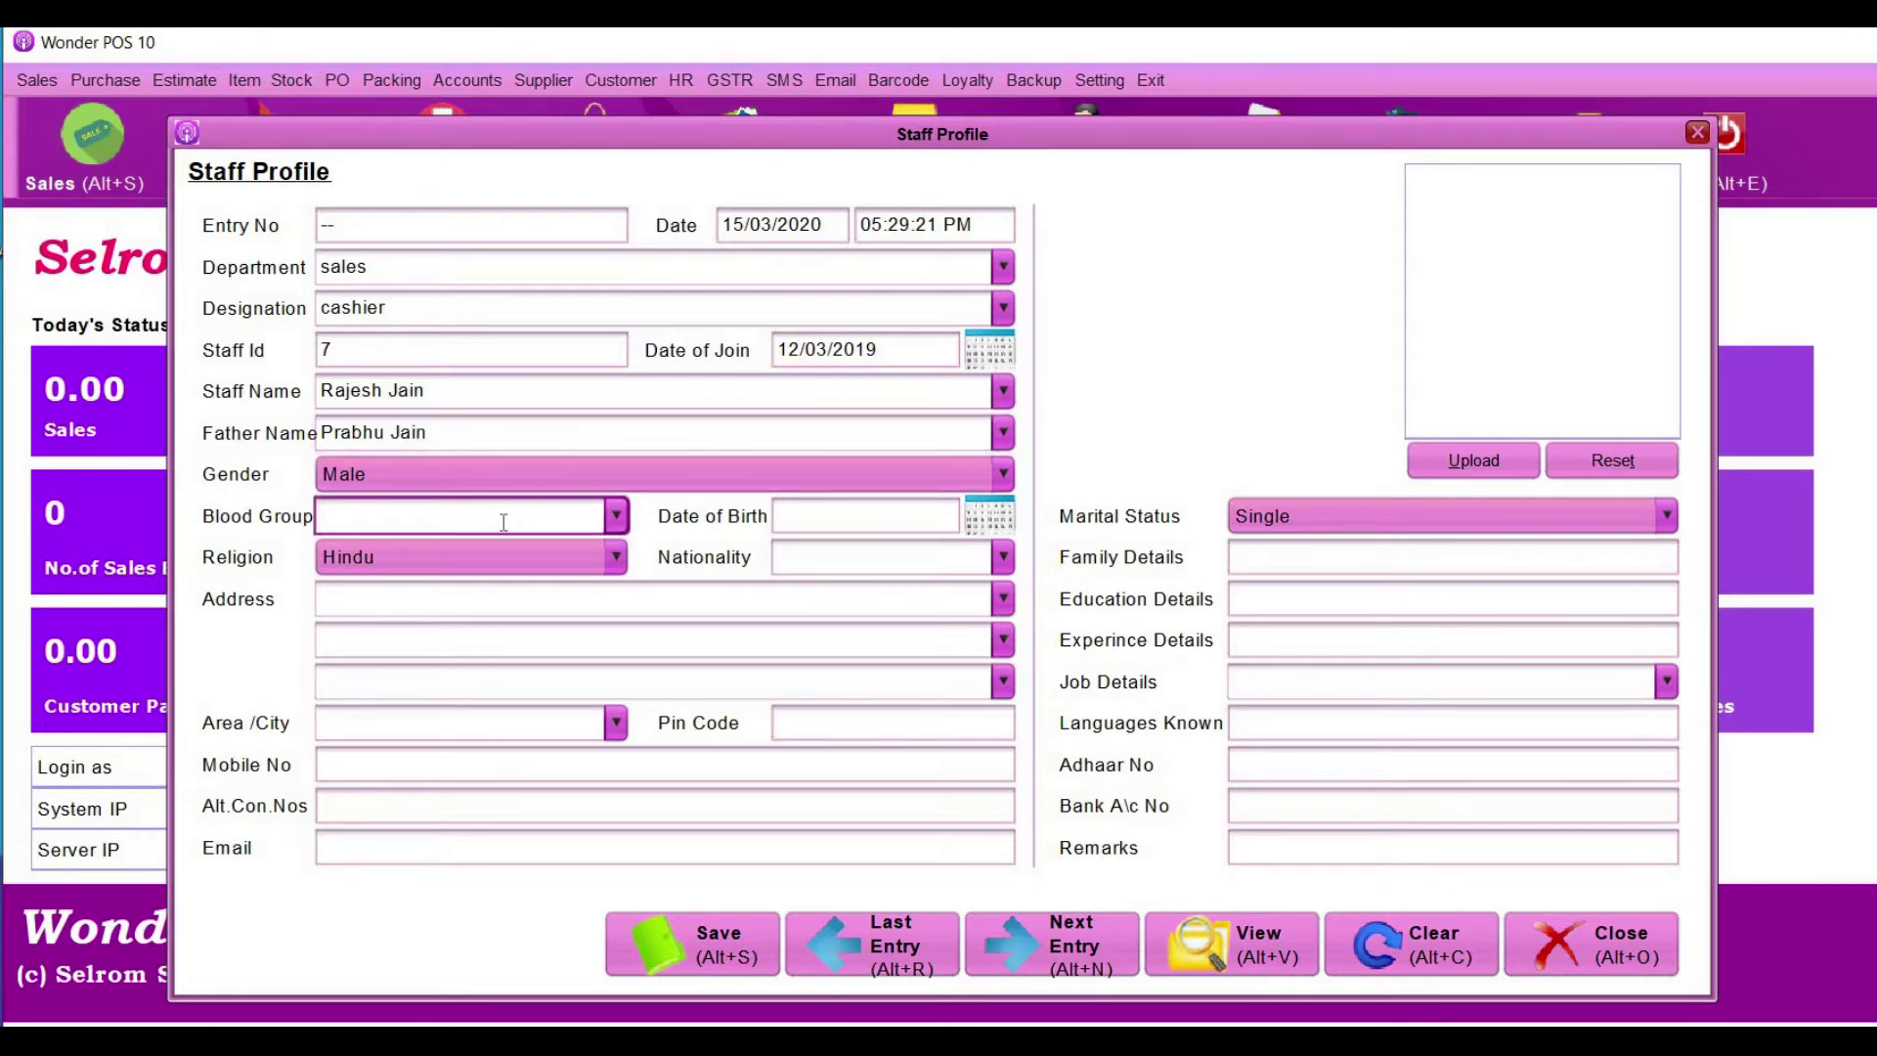
text())
key(BackSpace)
text(O+)
click(992, 518)
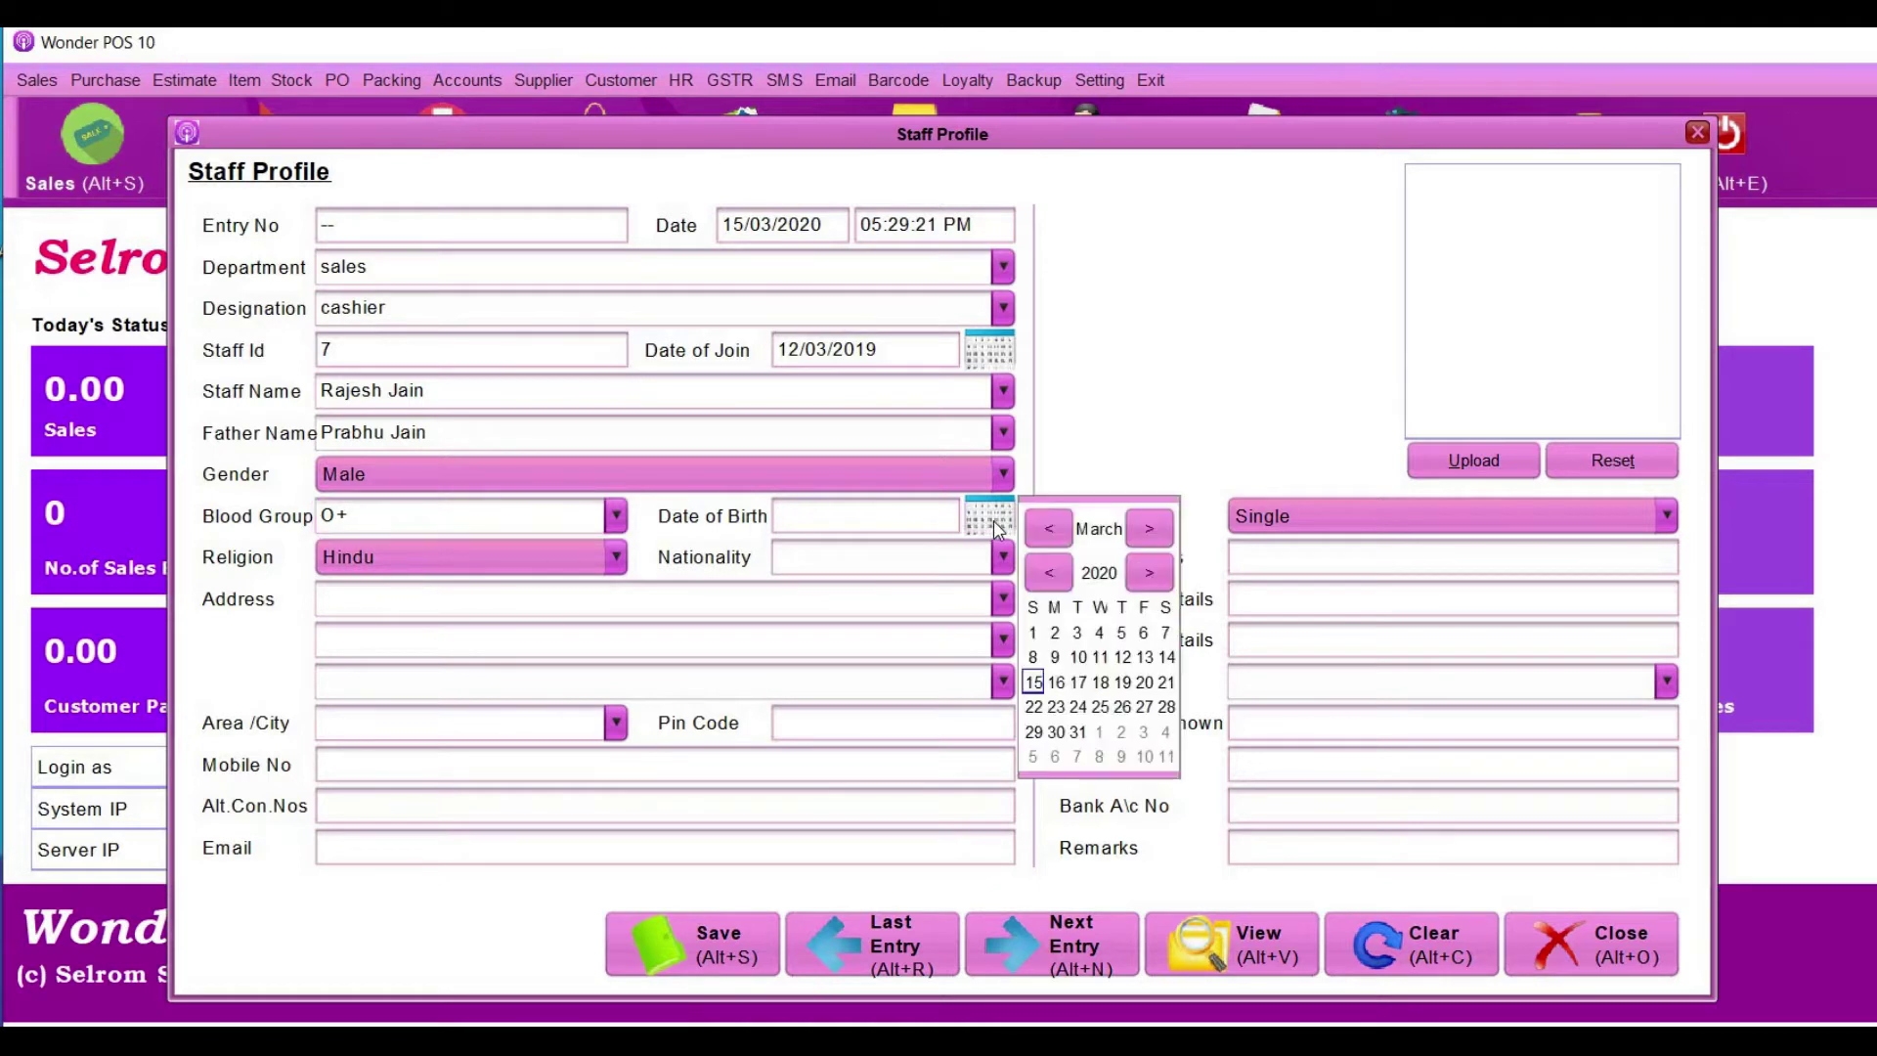
click(909, 520)
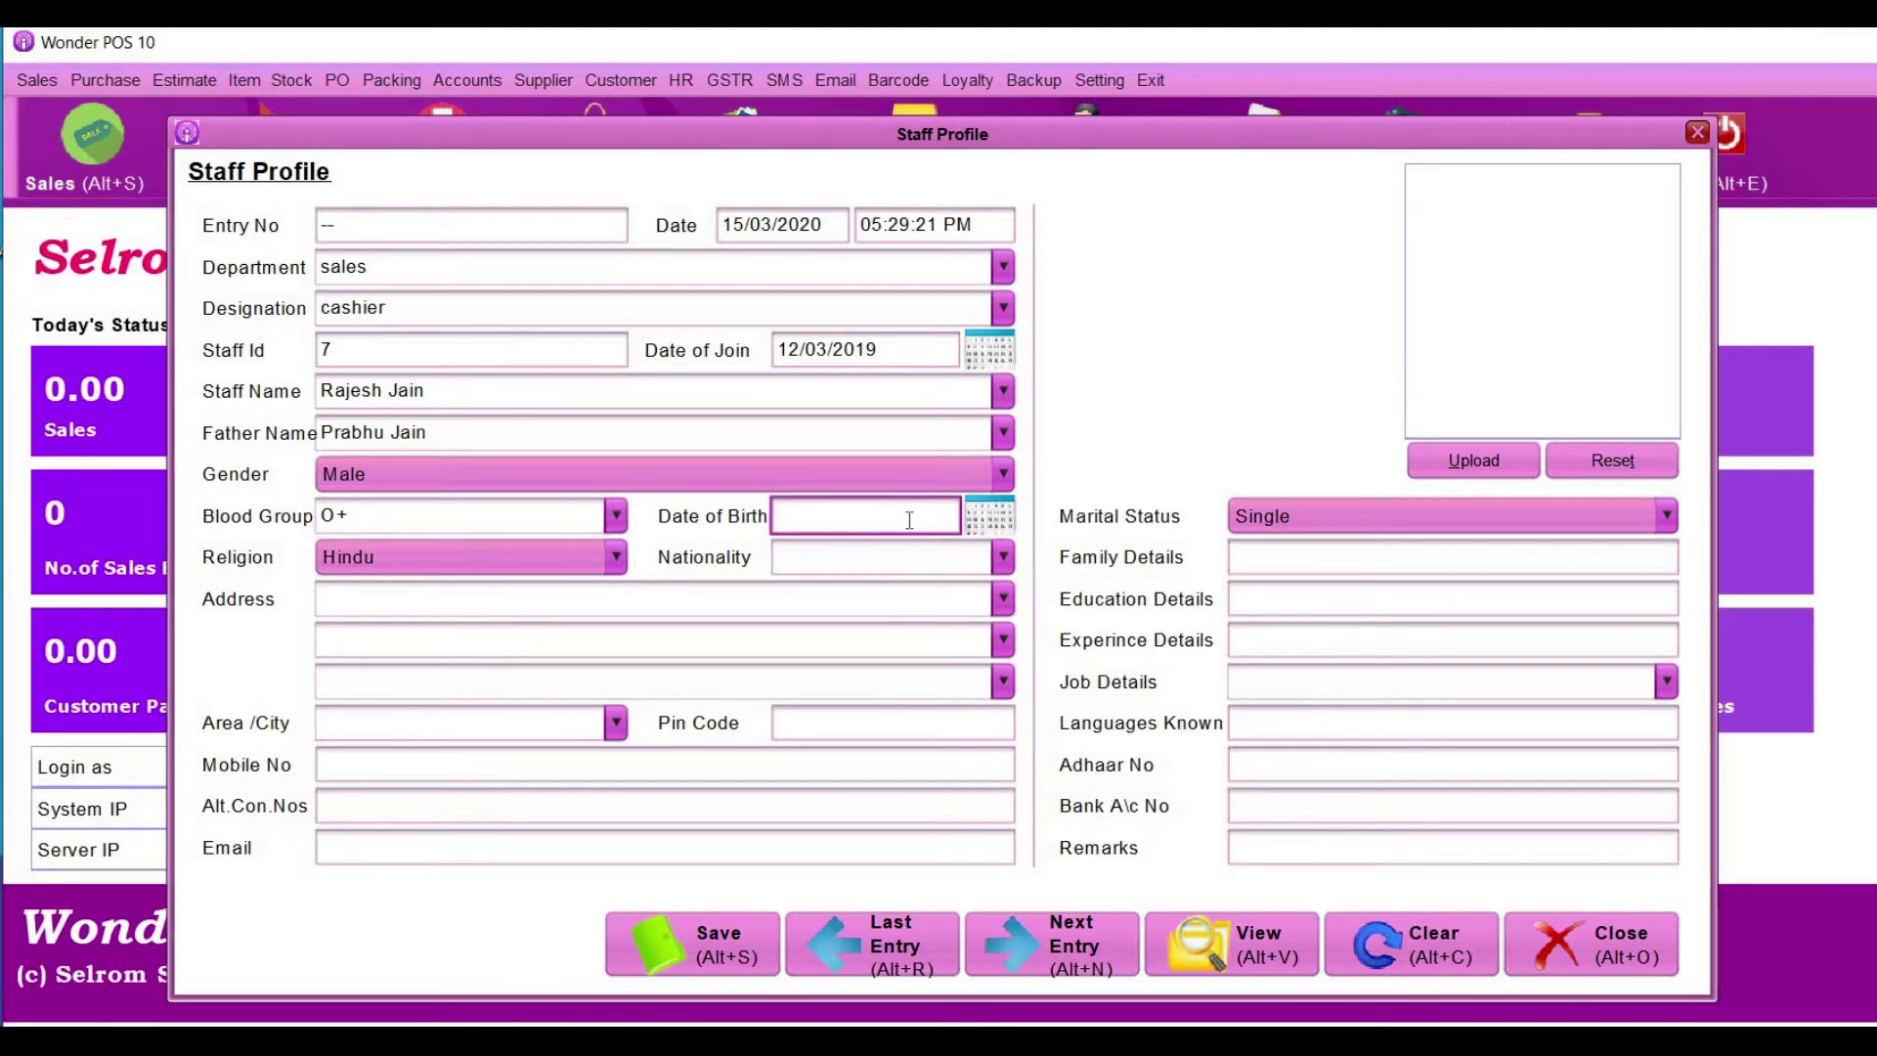
text(24/08/1990)
key(Tab)
key(Tab)
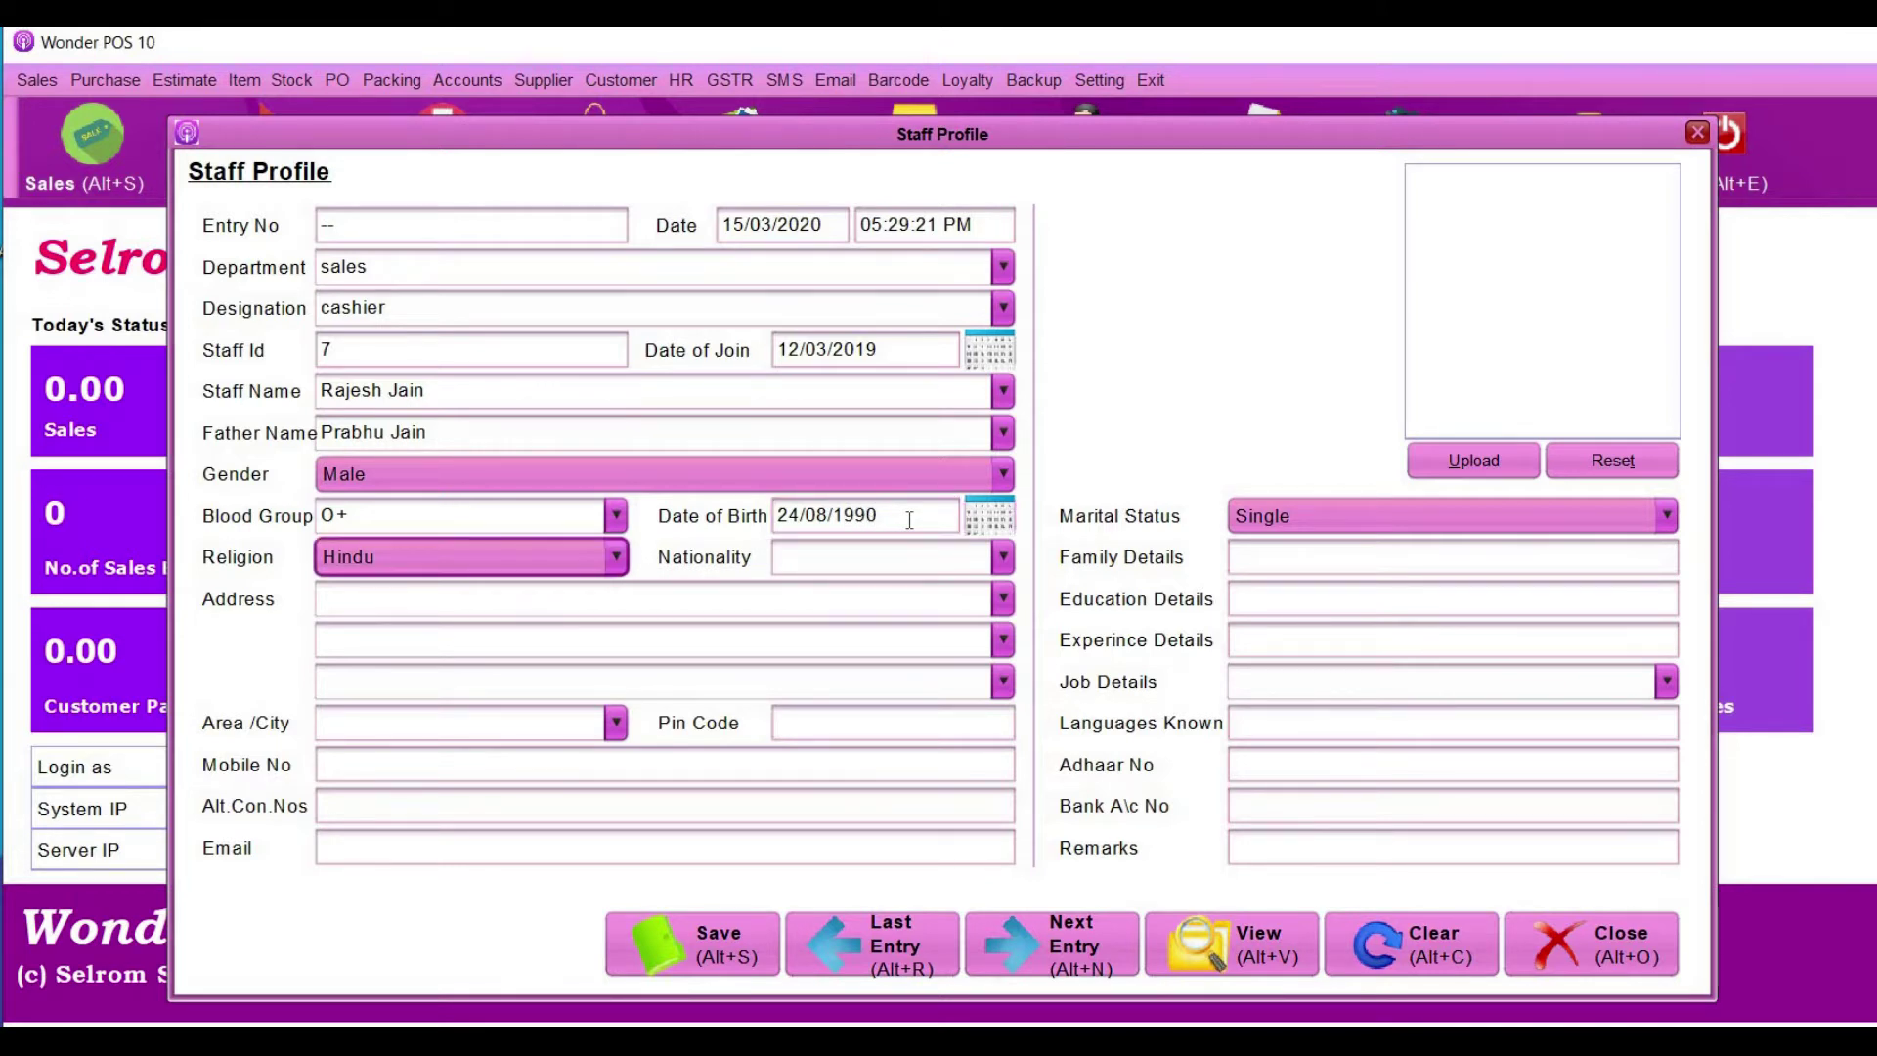
key(Tab)
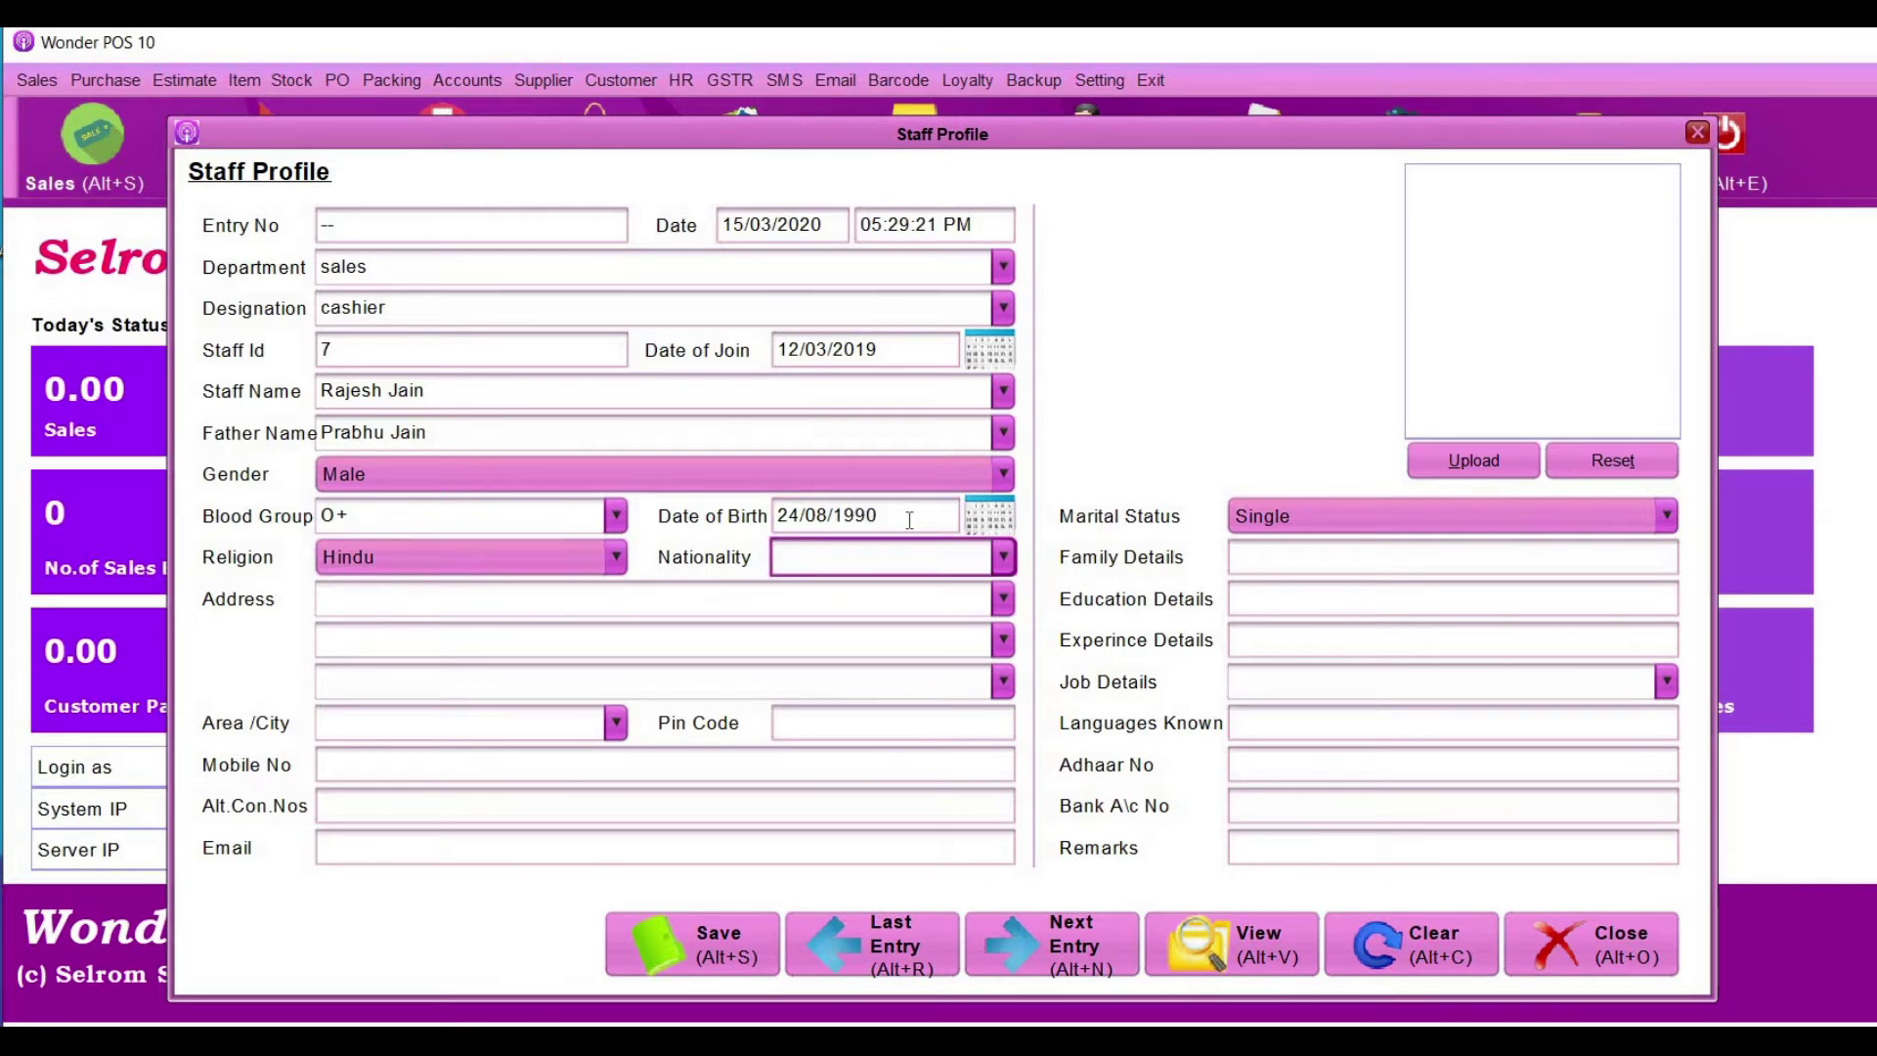
- Choose indian as Nationality and enter the staff member's street address and area/city
click(1004, 559)
click(935, 592)
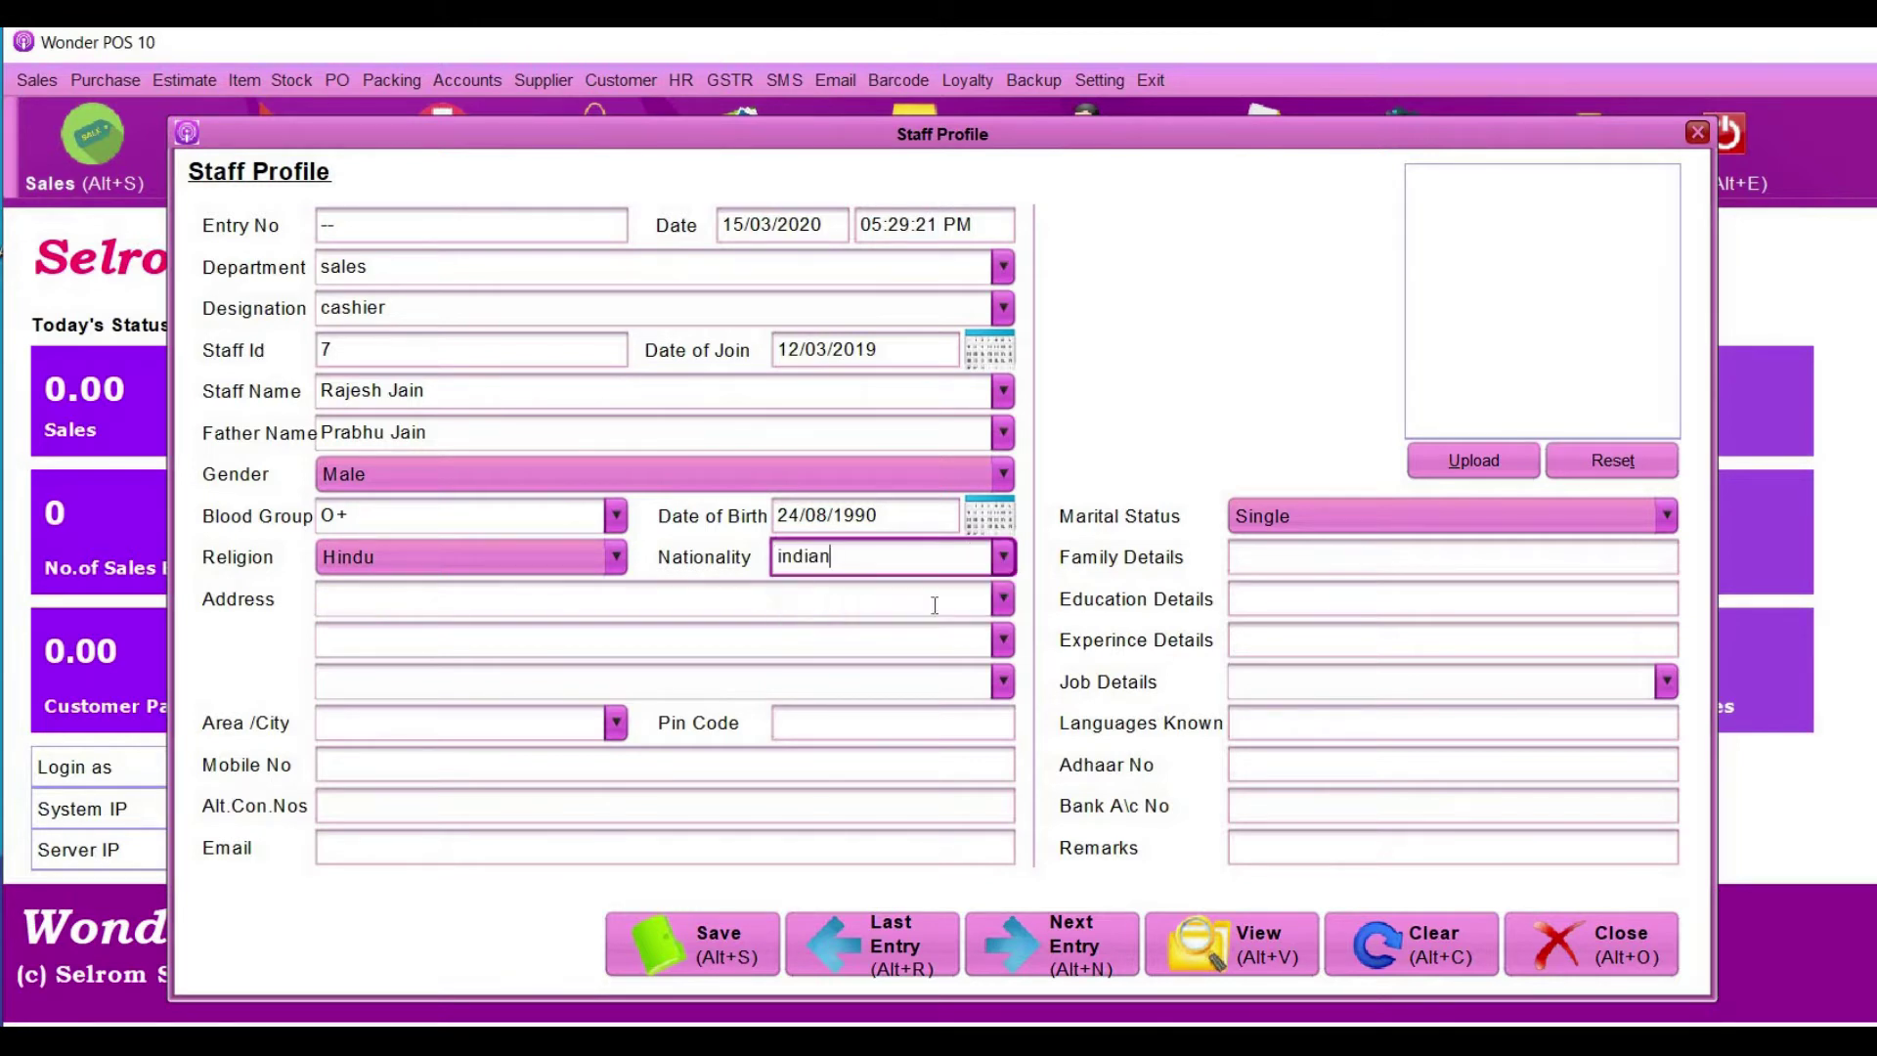
click(513, 605)
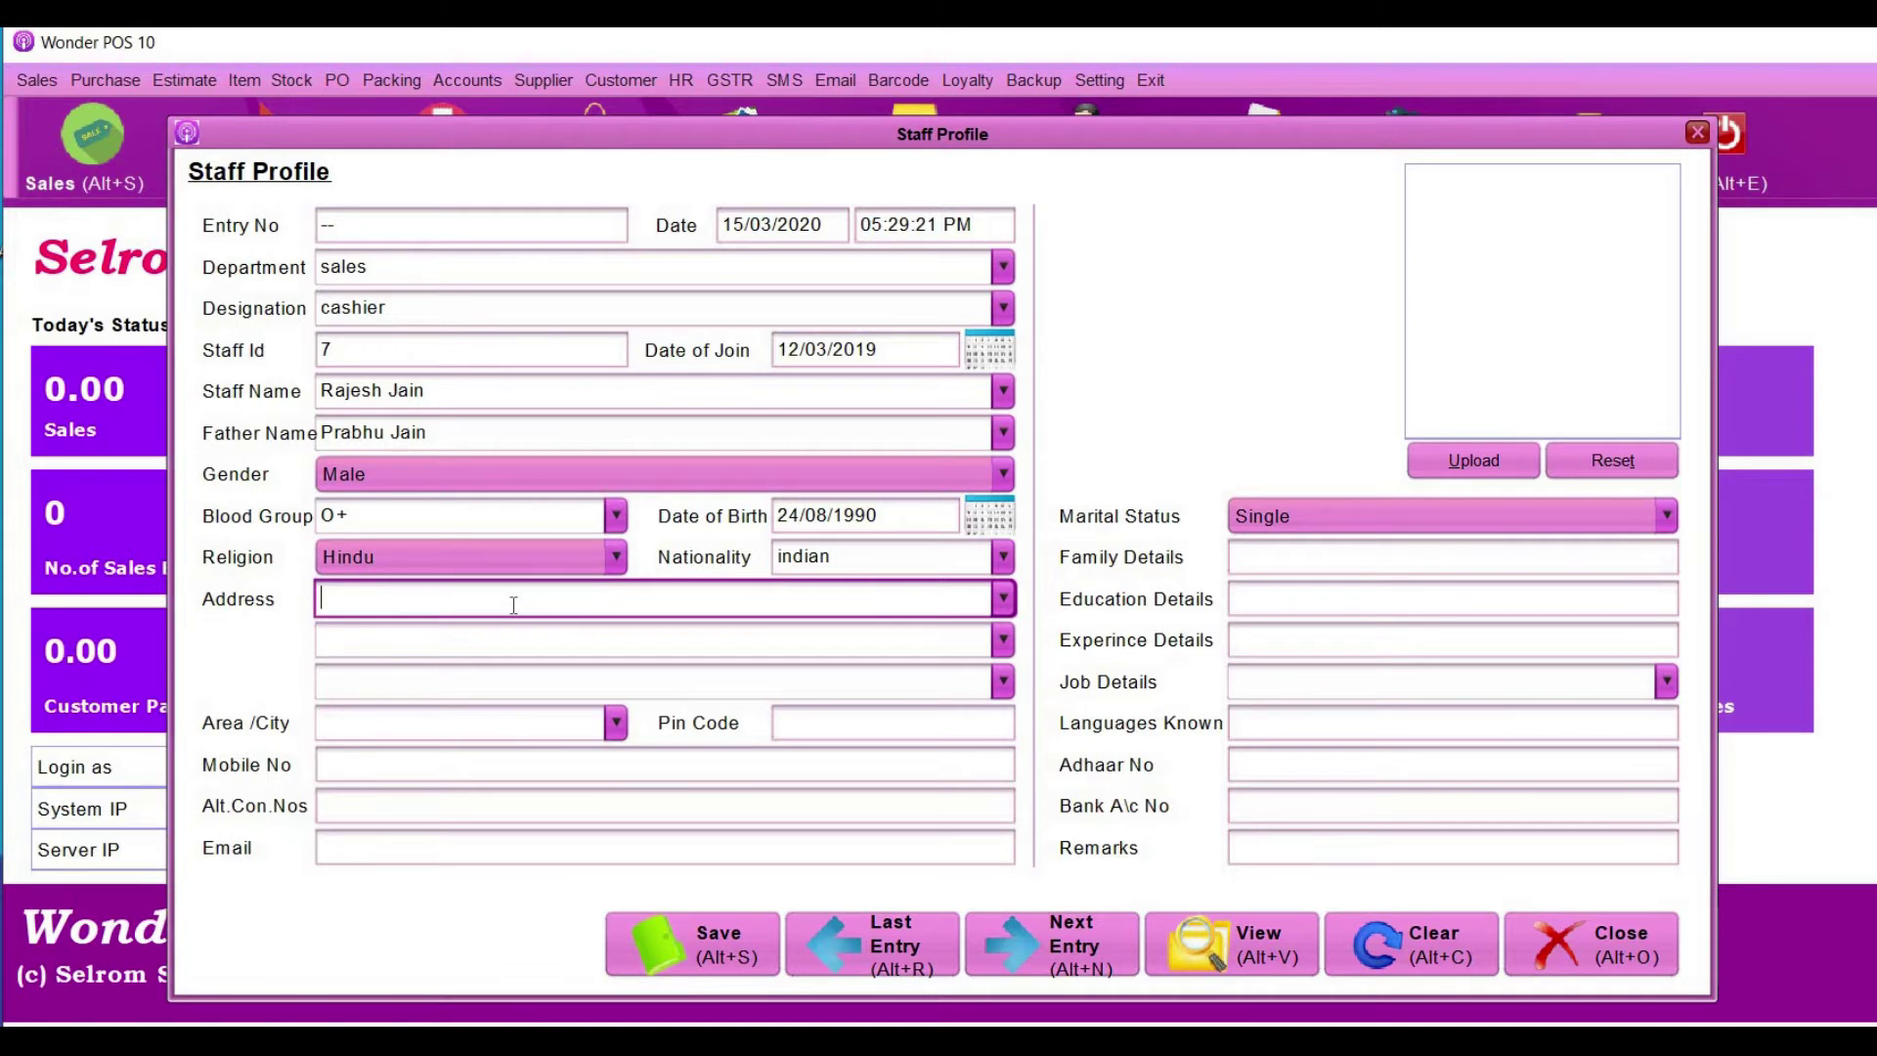
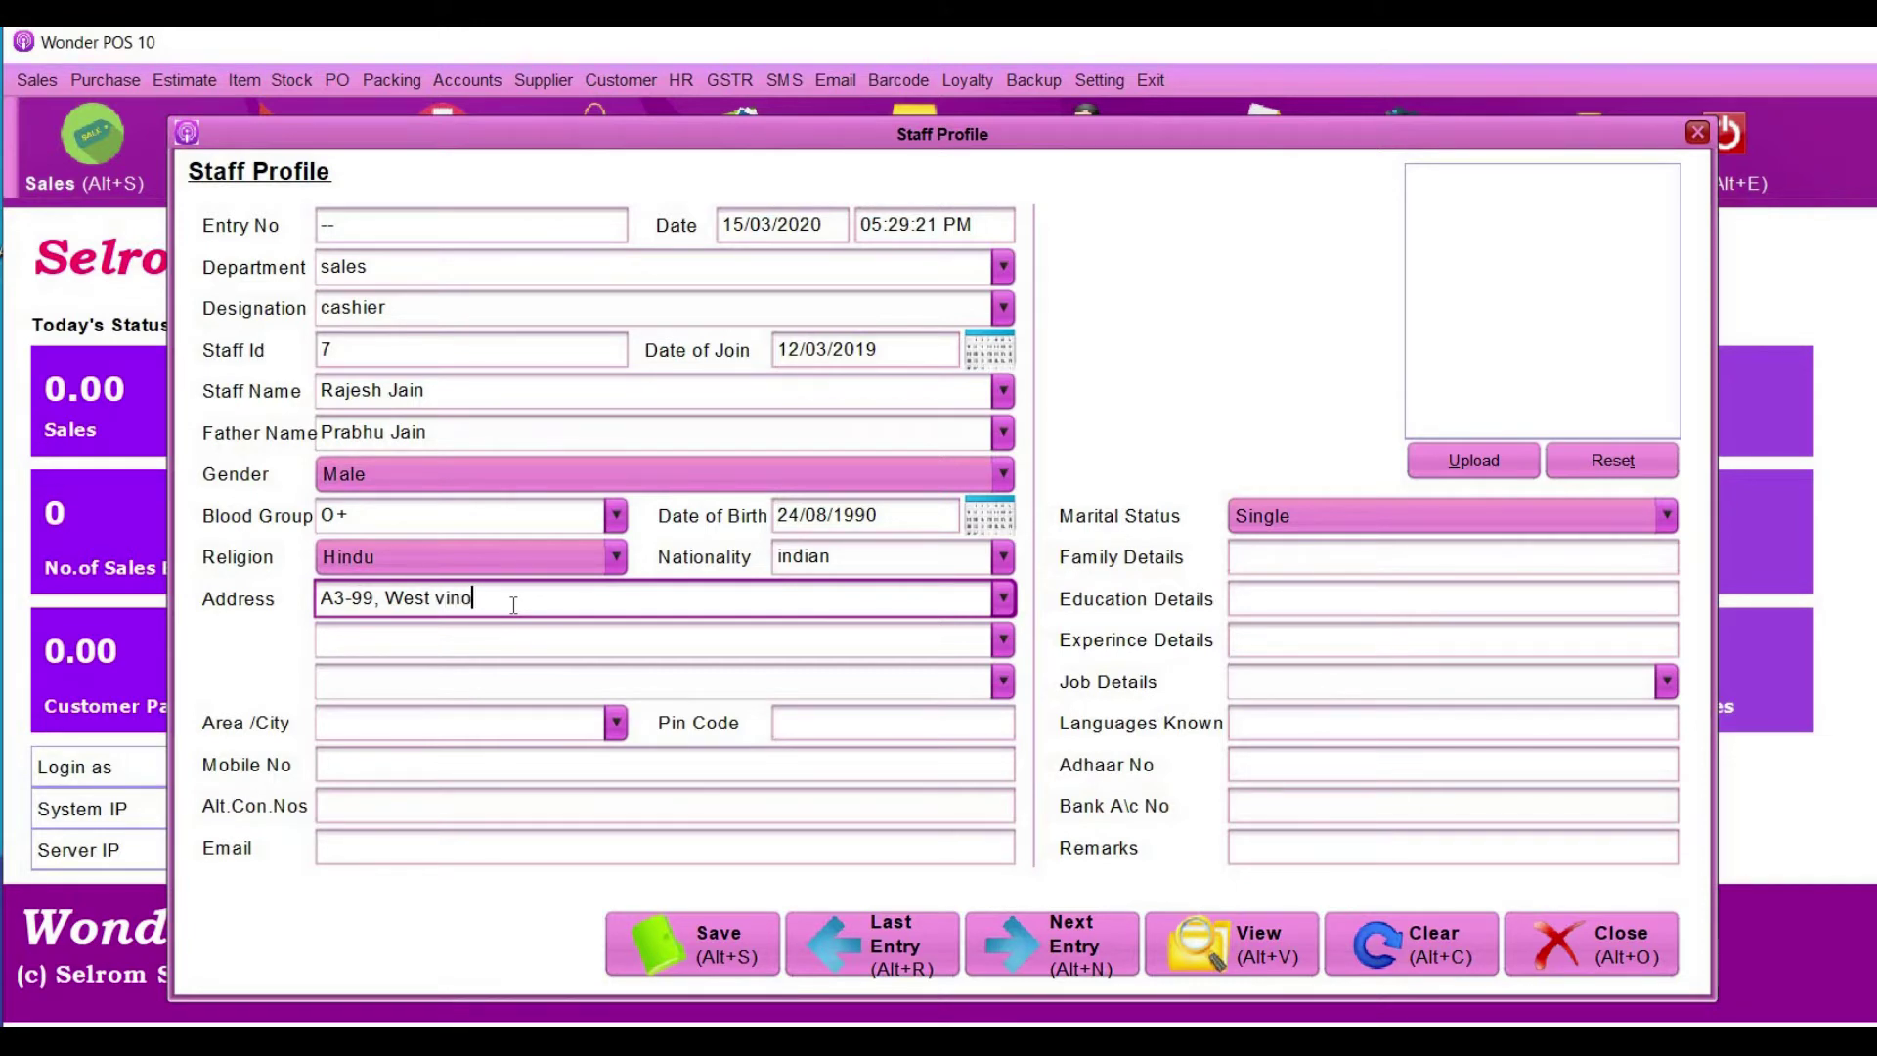
click(485, 724)
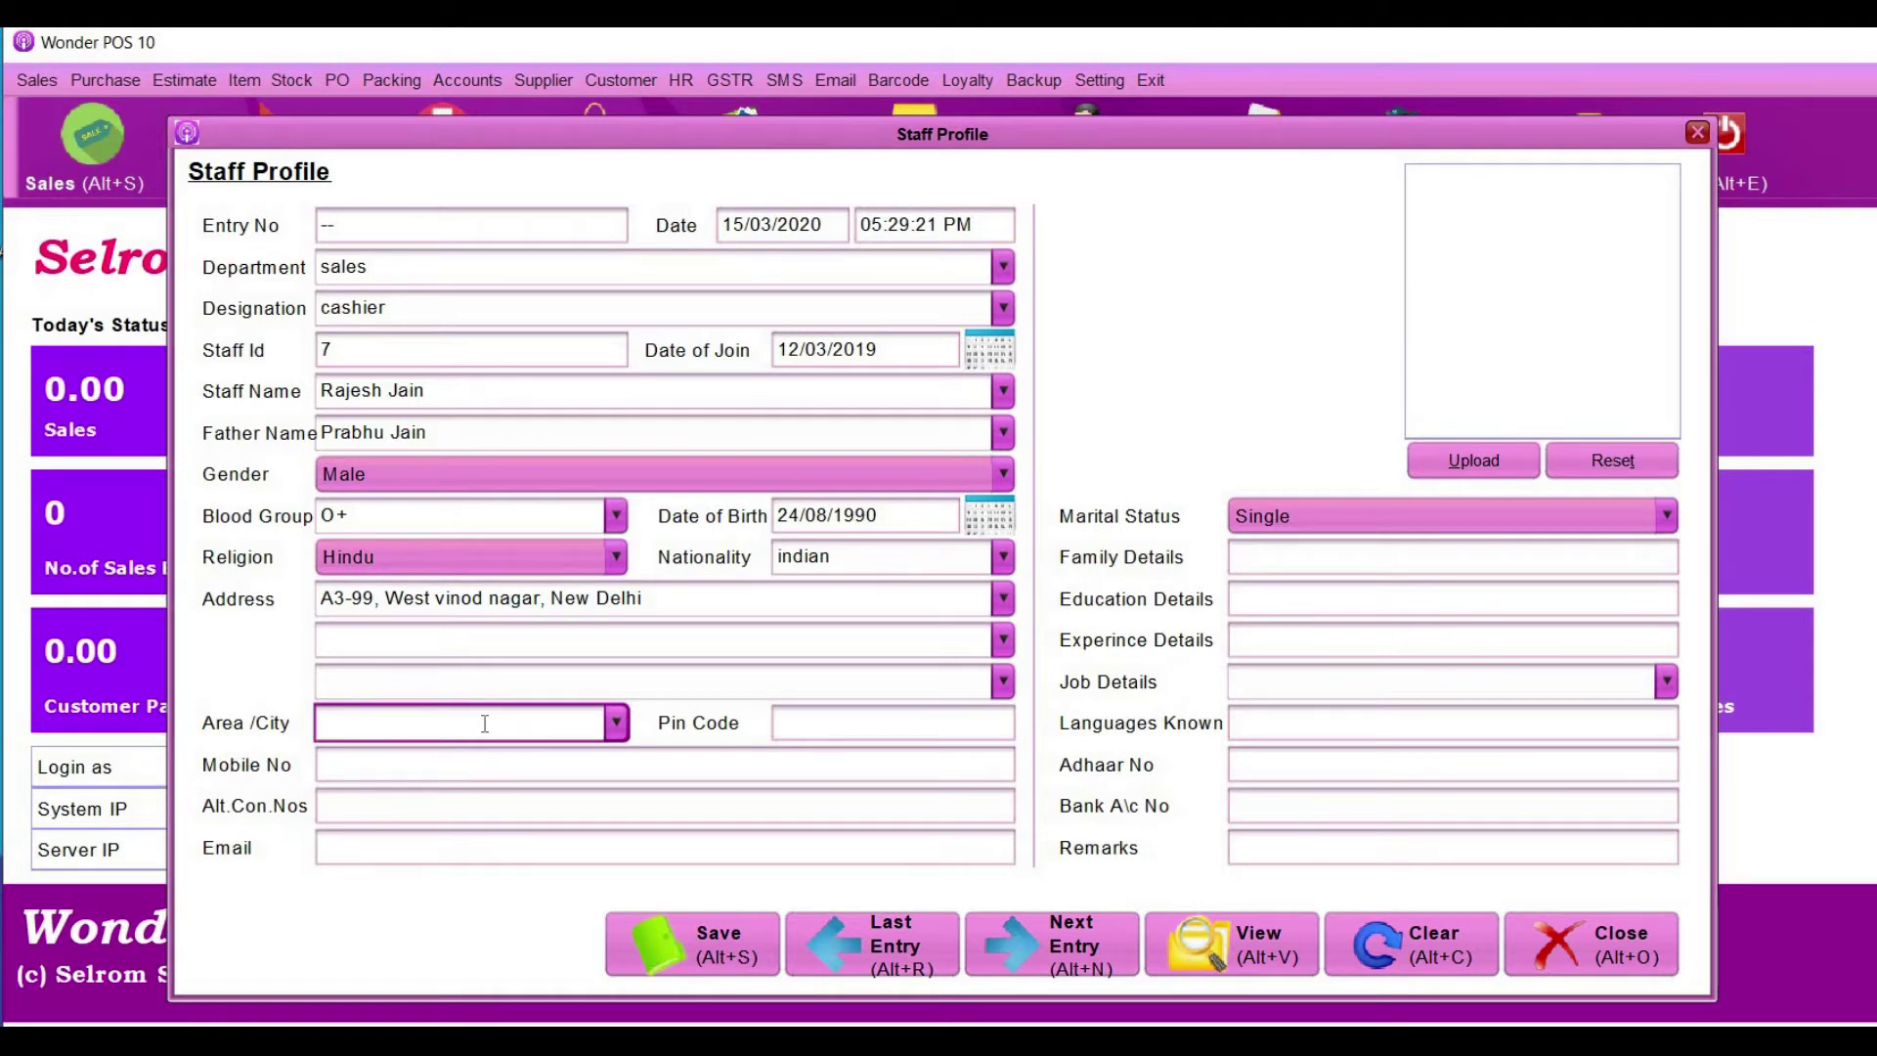
text(West Vinod Nagar)
- Fill in the staff member's pin code, mobile number, alternate contact number and e-mail address
click(819, 721)
text(11)
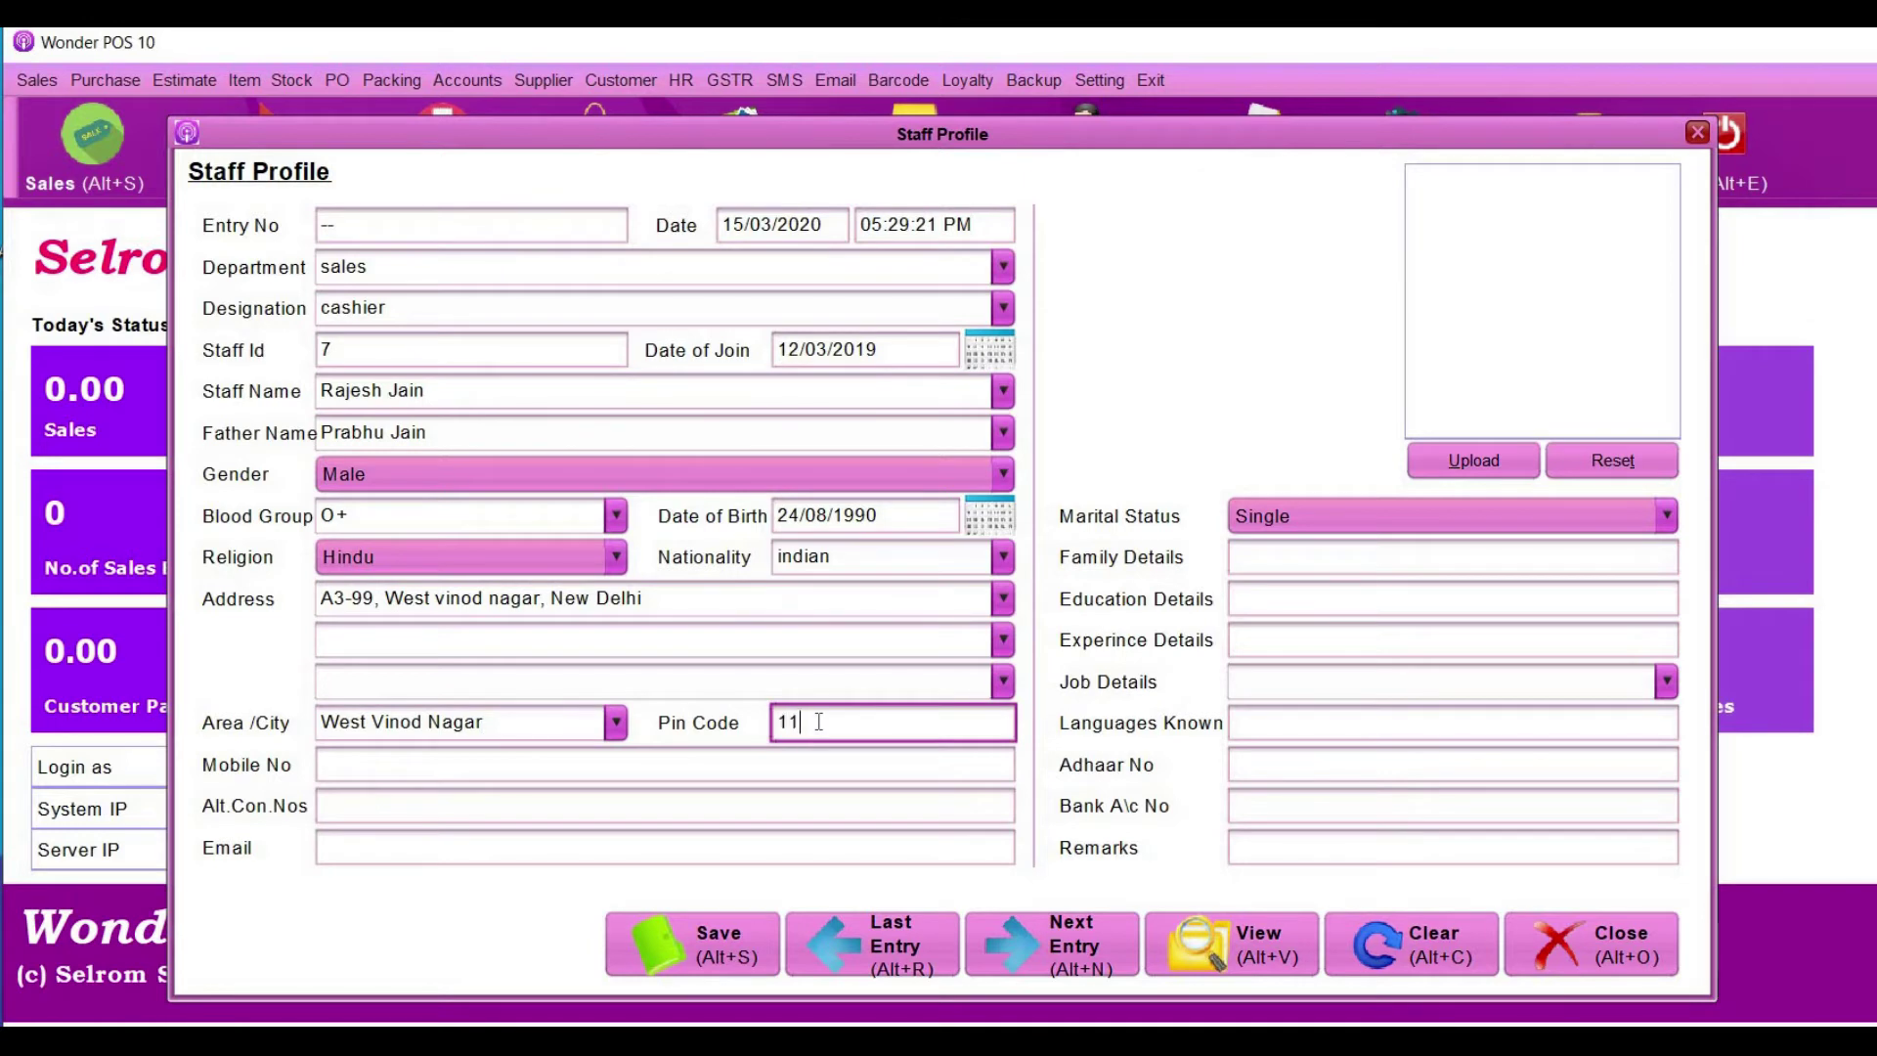
text(0012)
key(Tab)
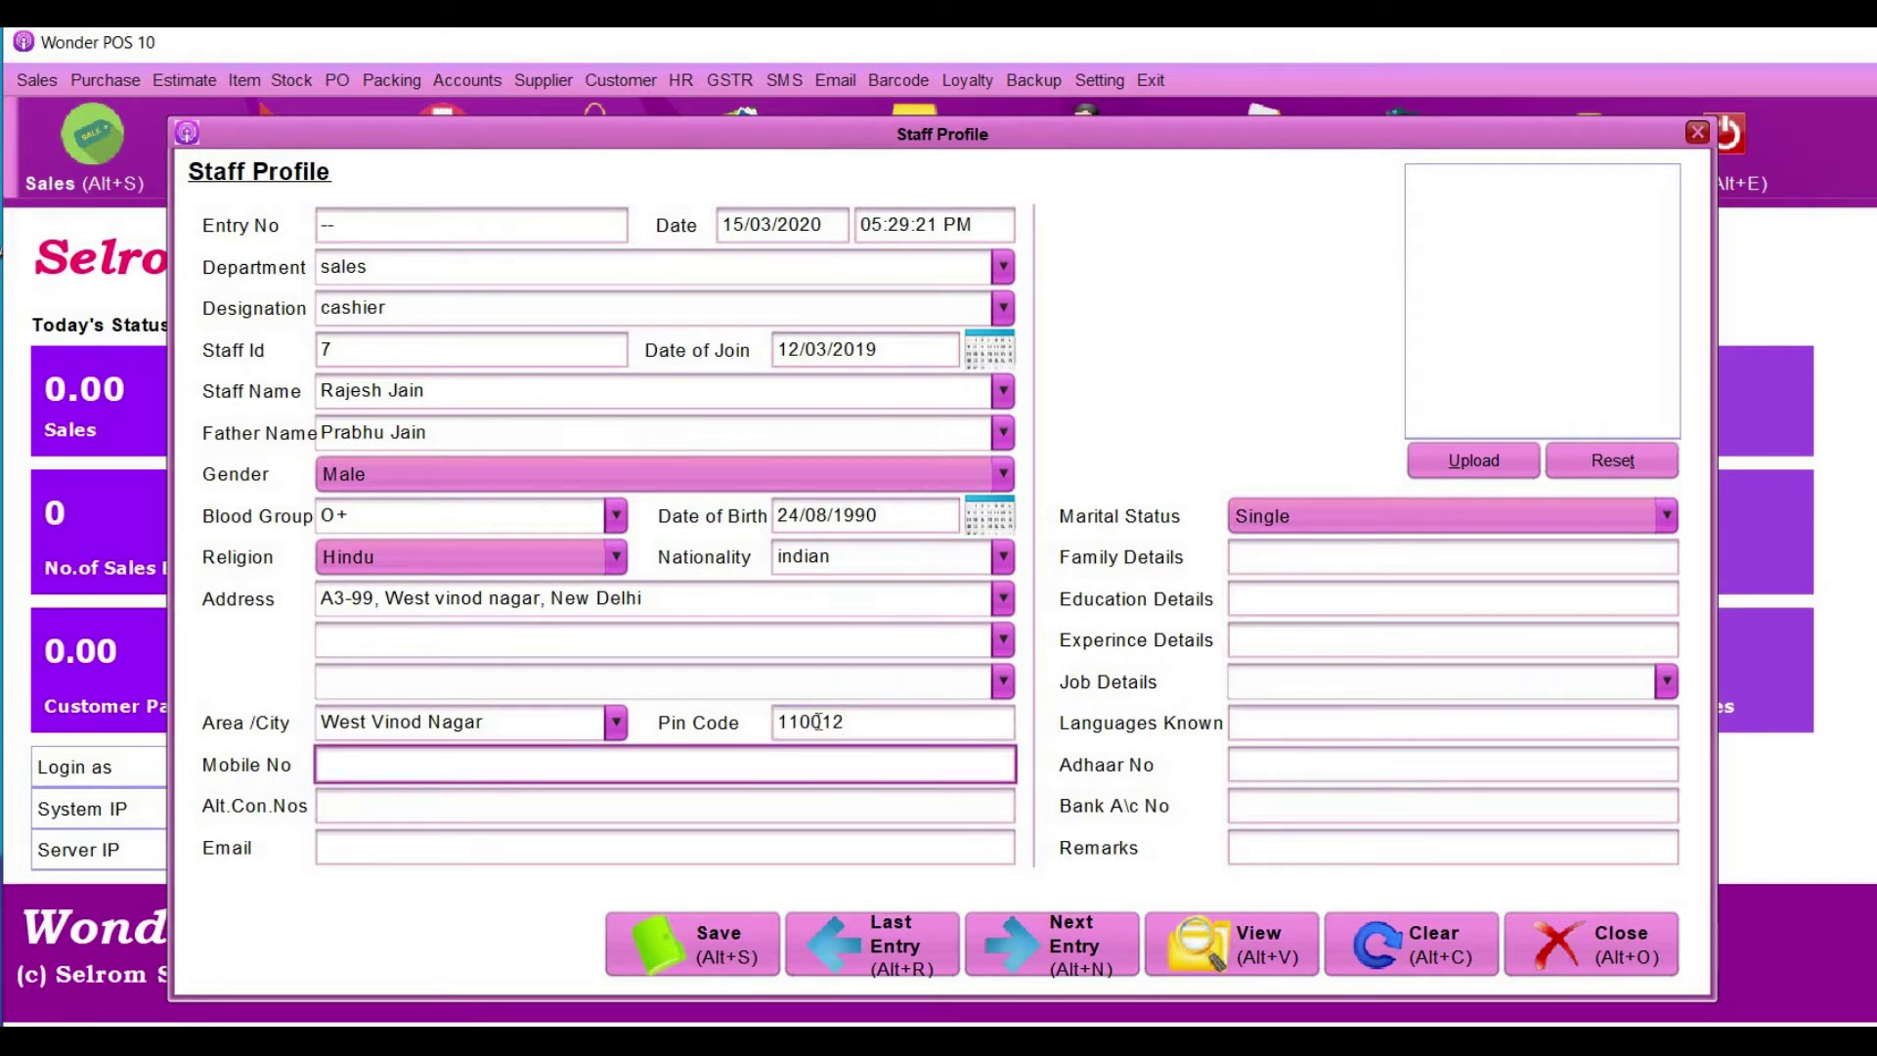
click(472, 794)
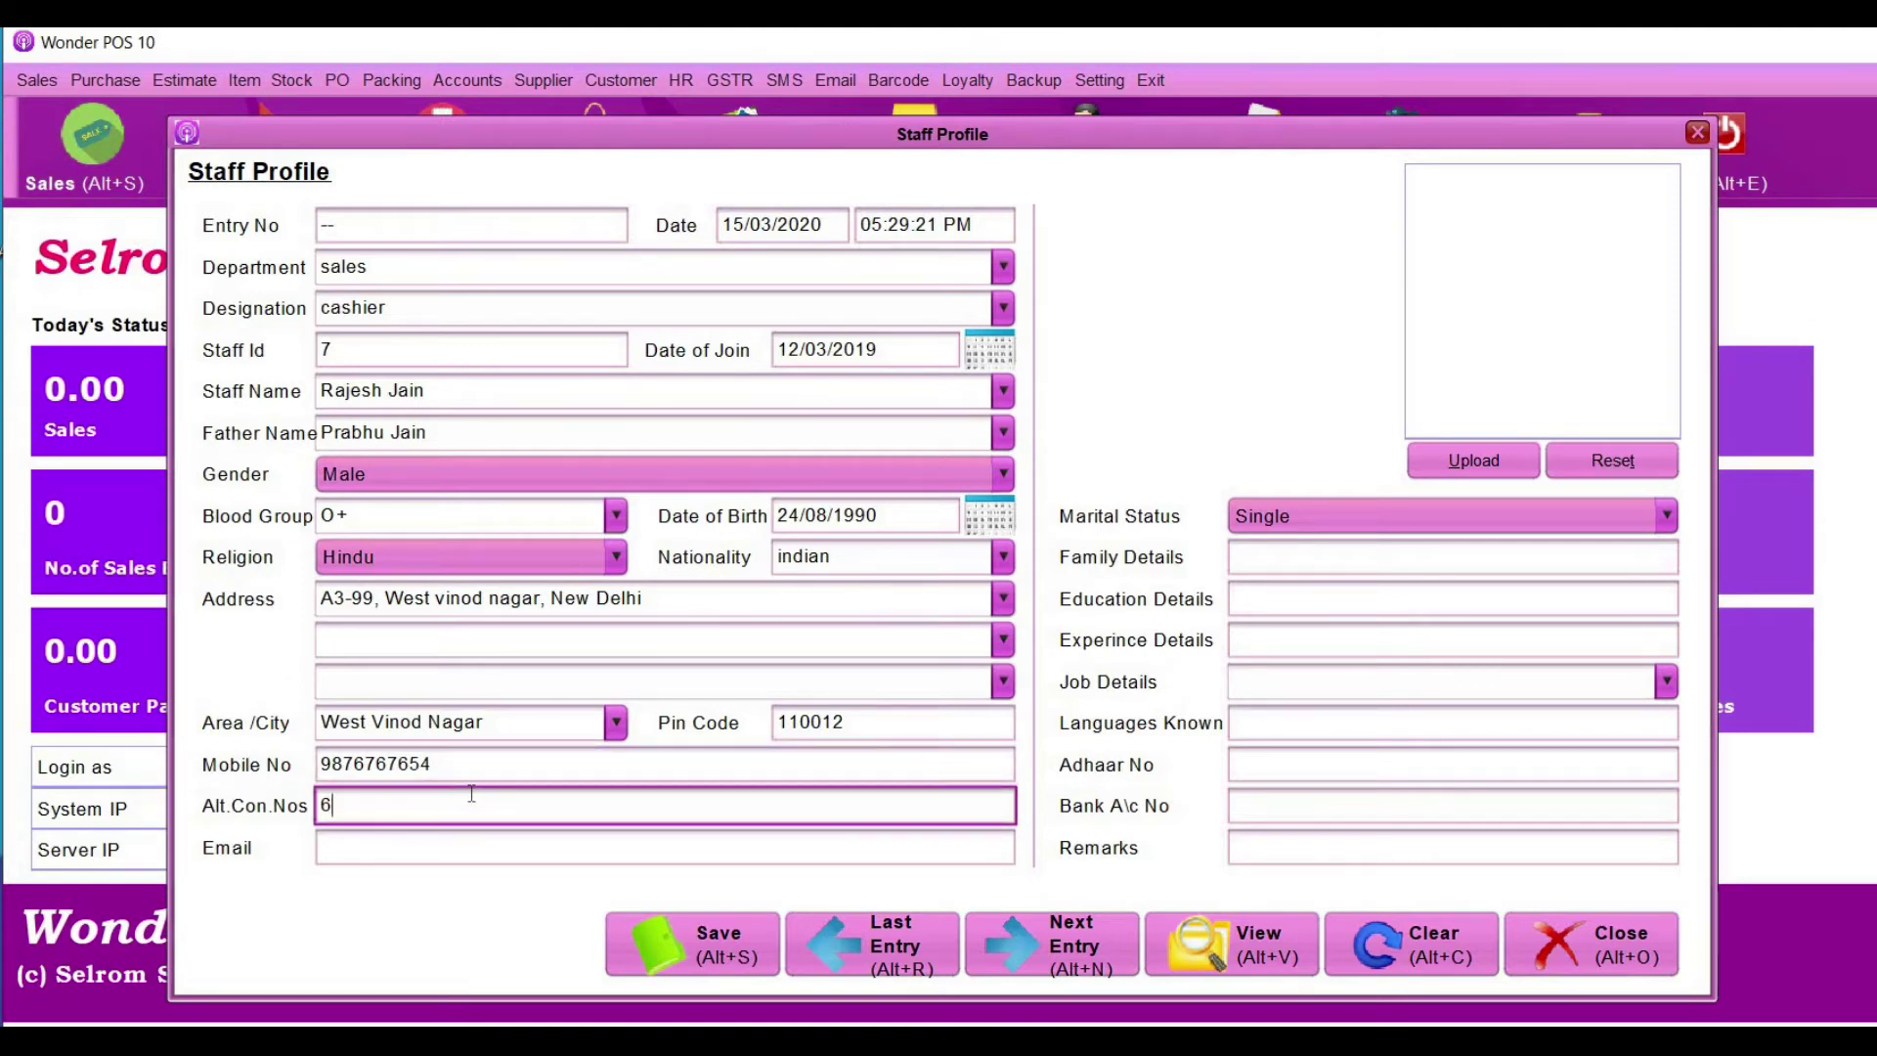
click(450, 839)
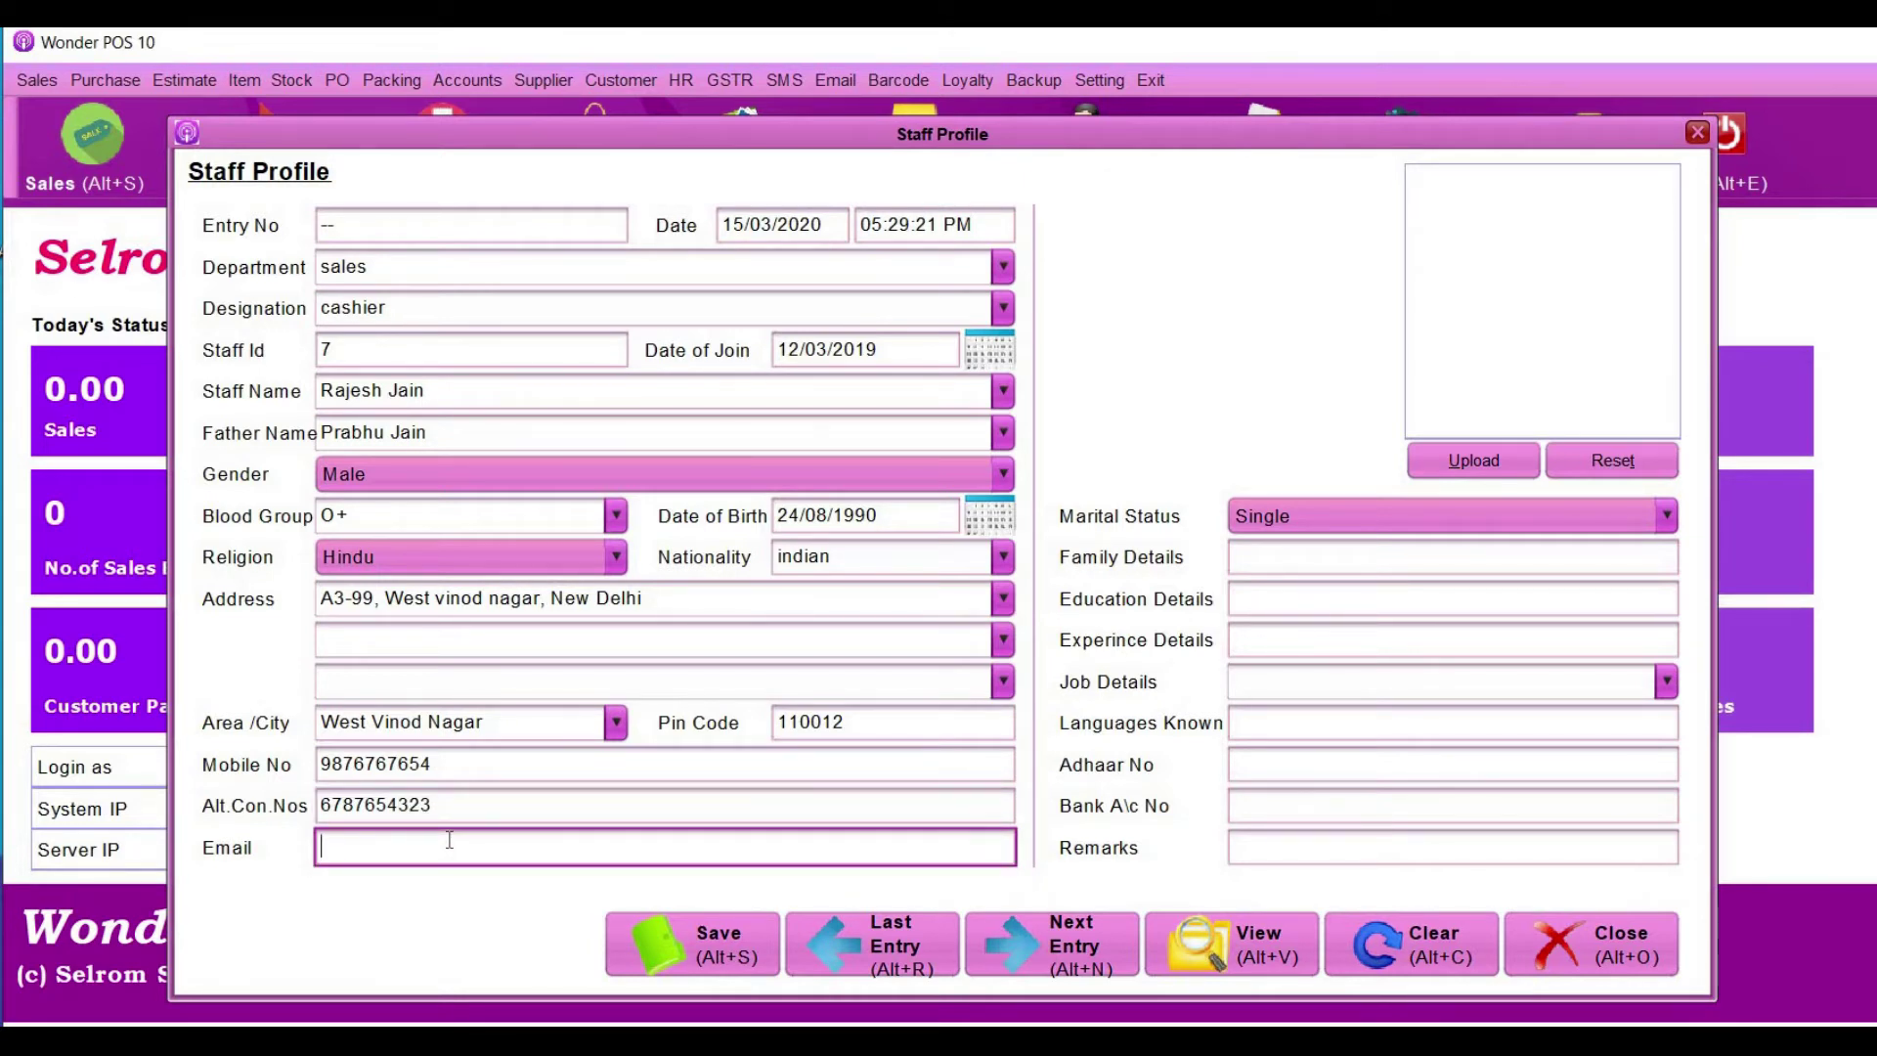
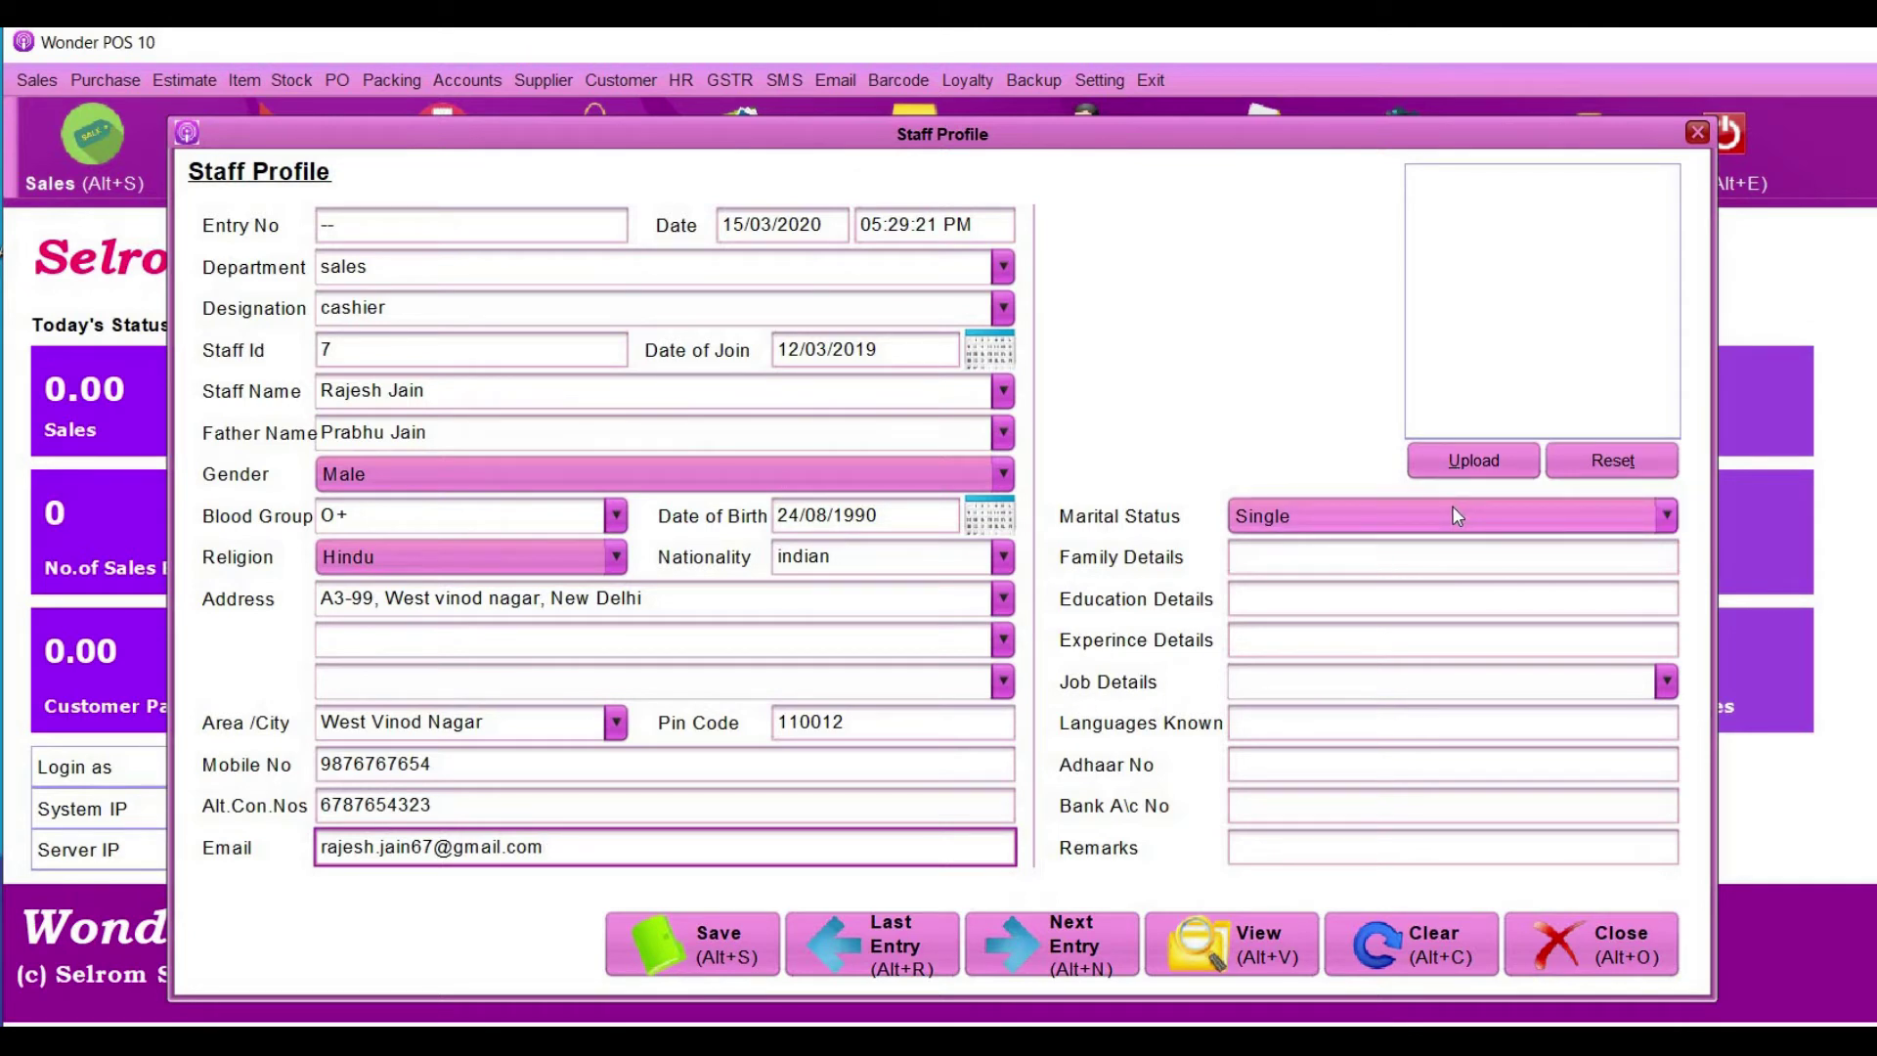
- Enter education MBA, experience 5, and choose Cashier for Job Details
click(1424, 558)
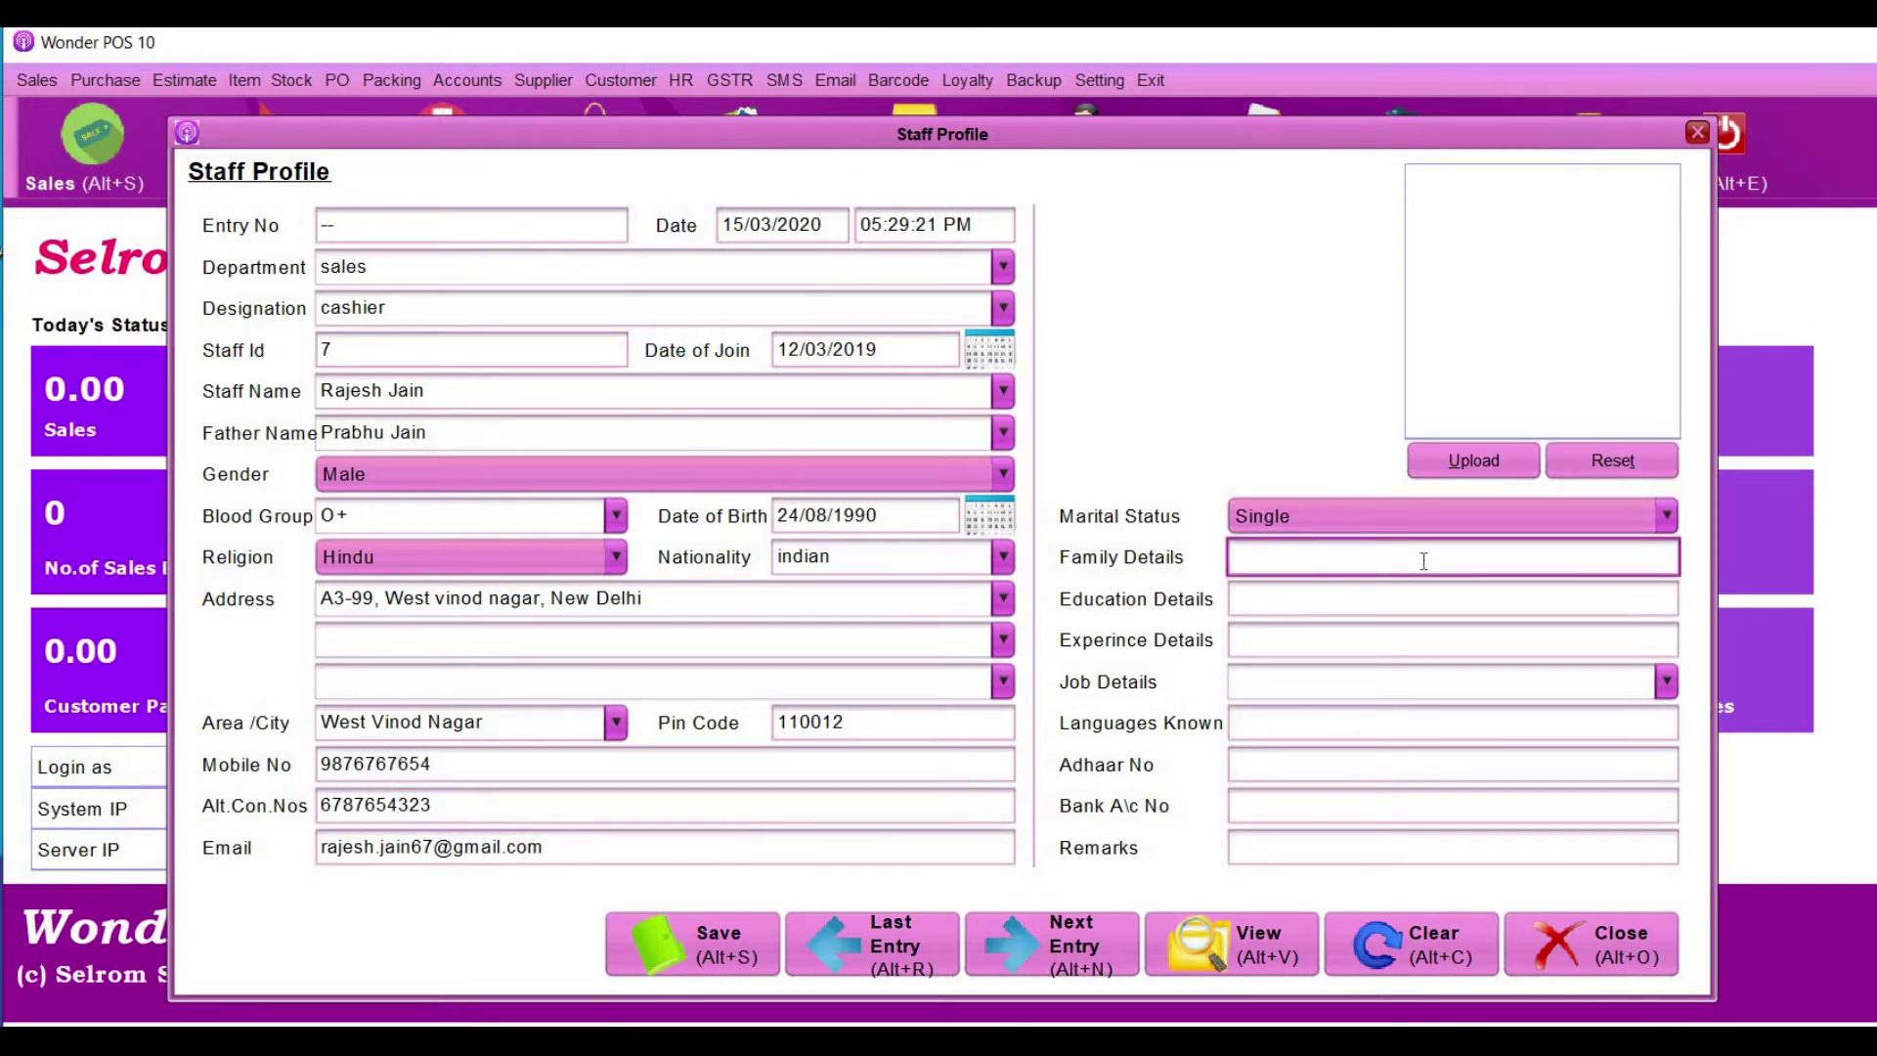
click(1419, 606)
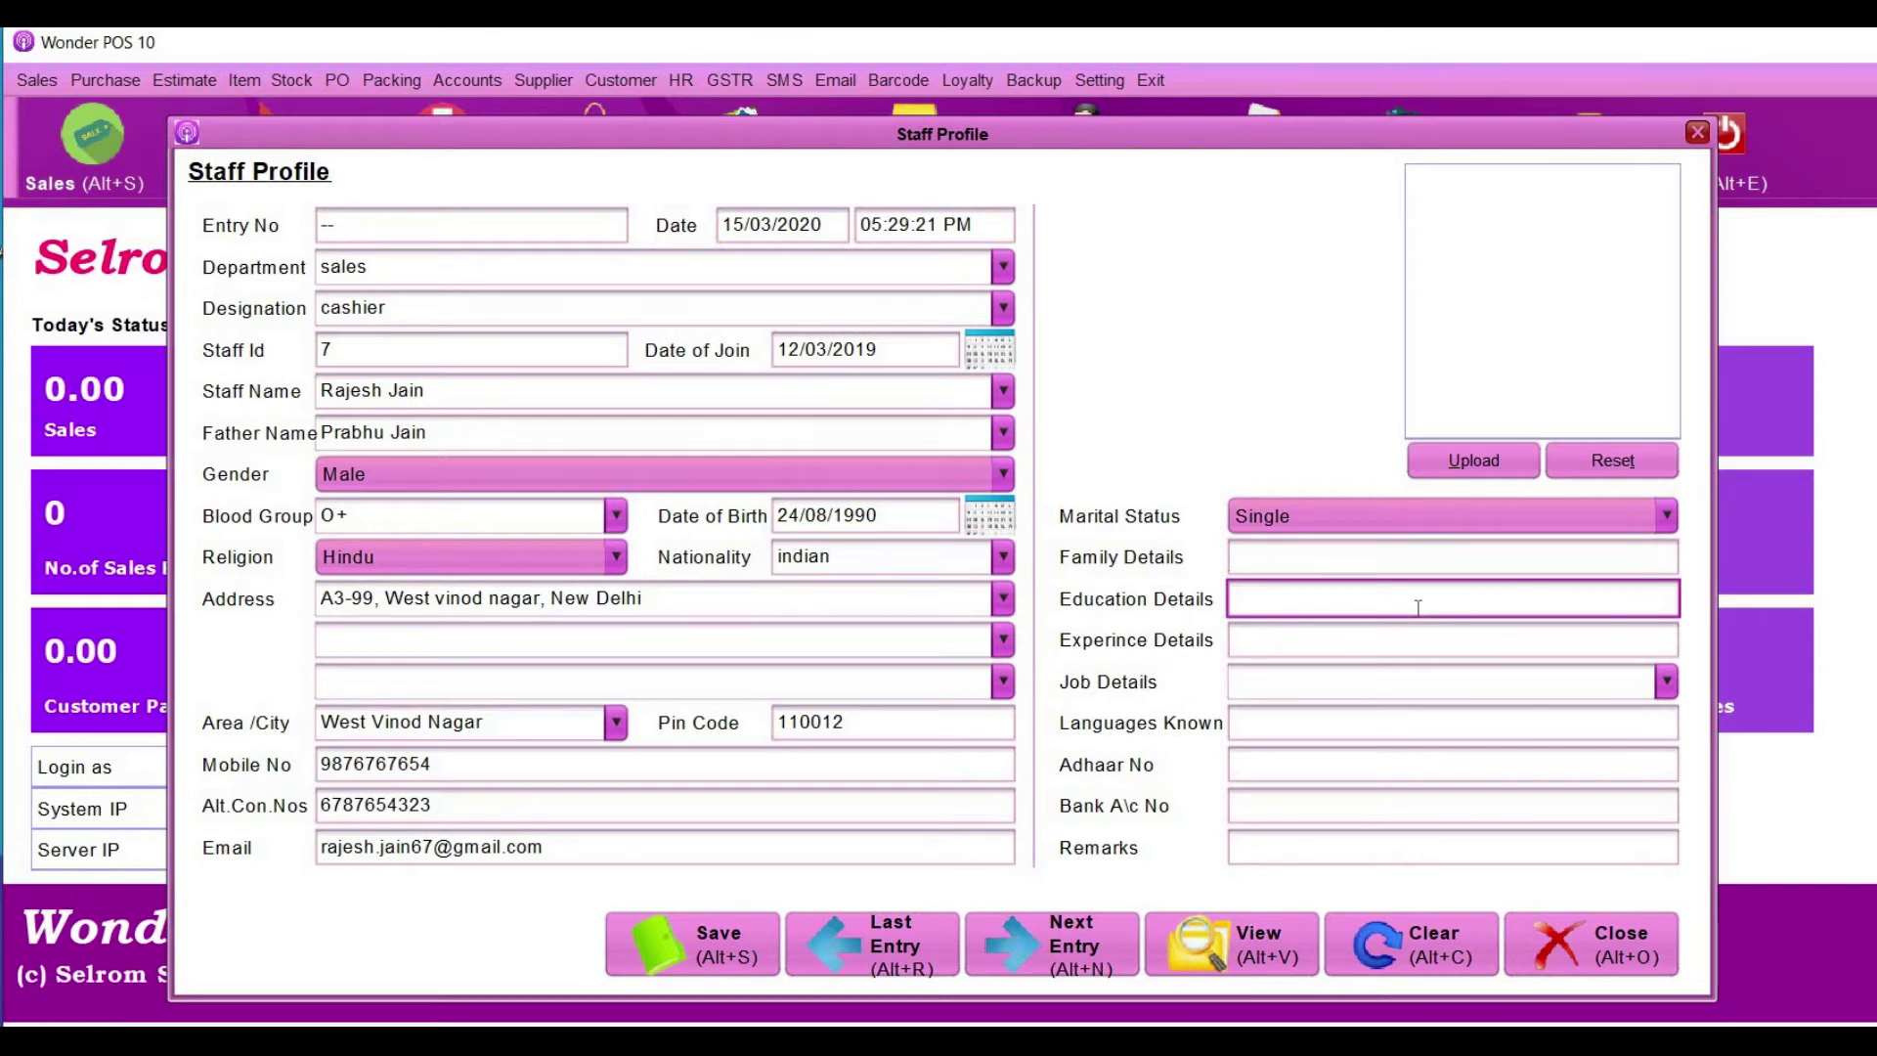
text(MBA)
click(1417, 655)
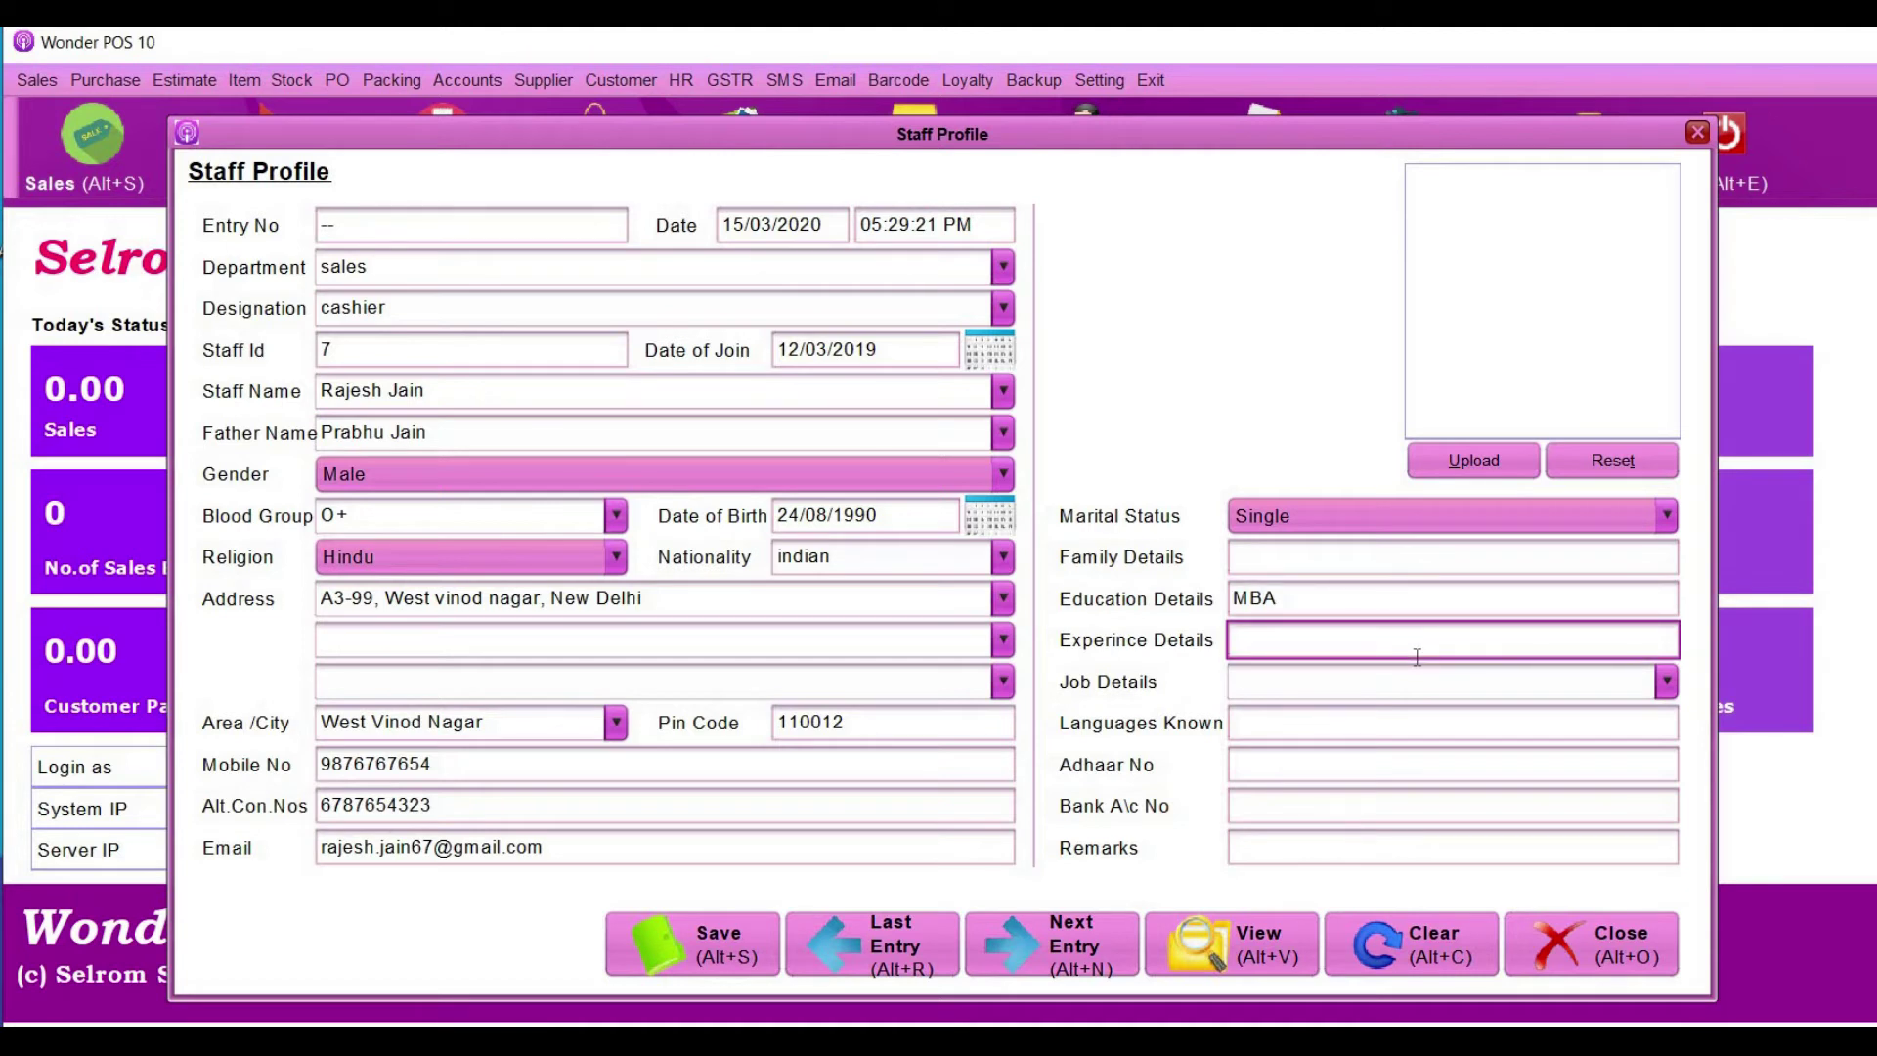
text(5)
click(1384, 686)
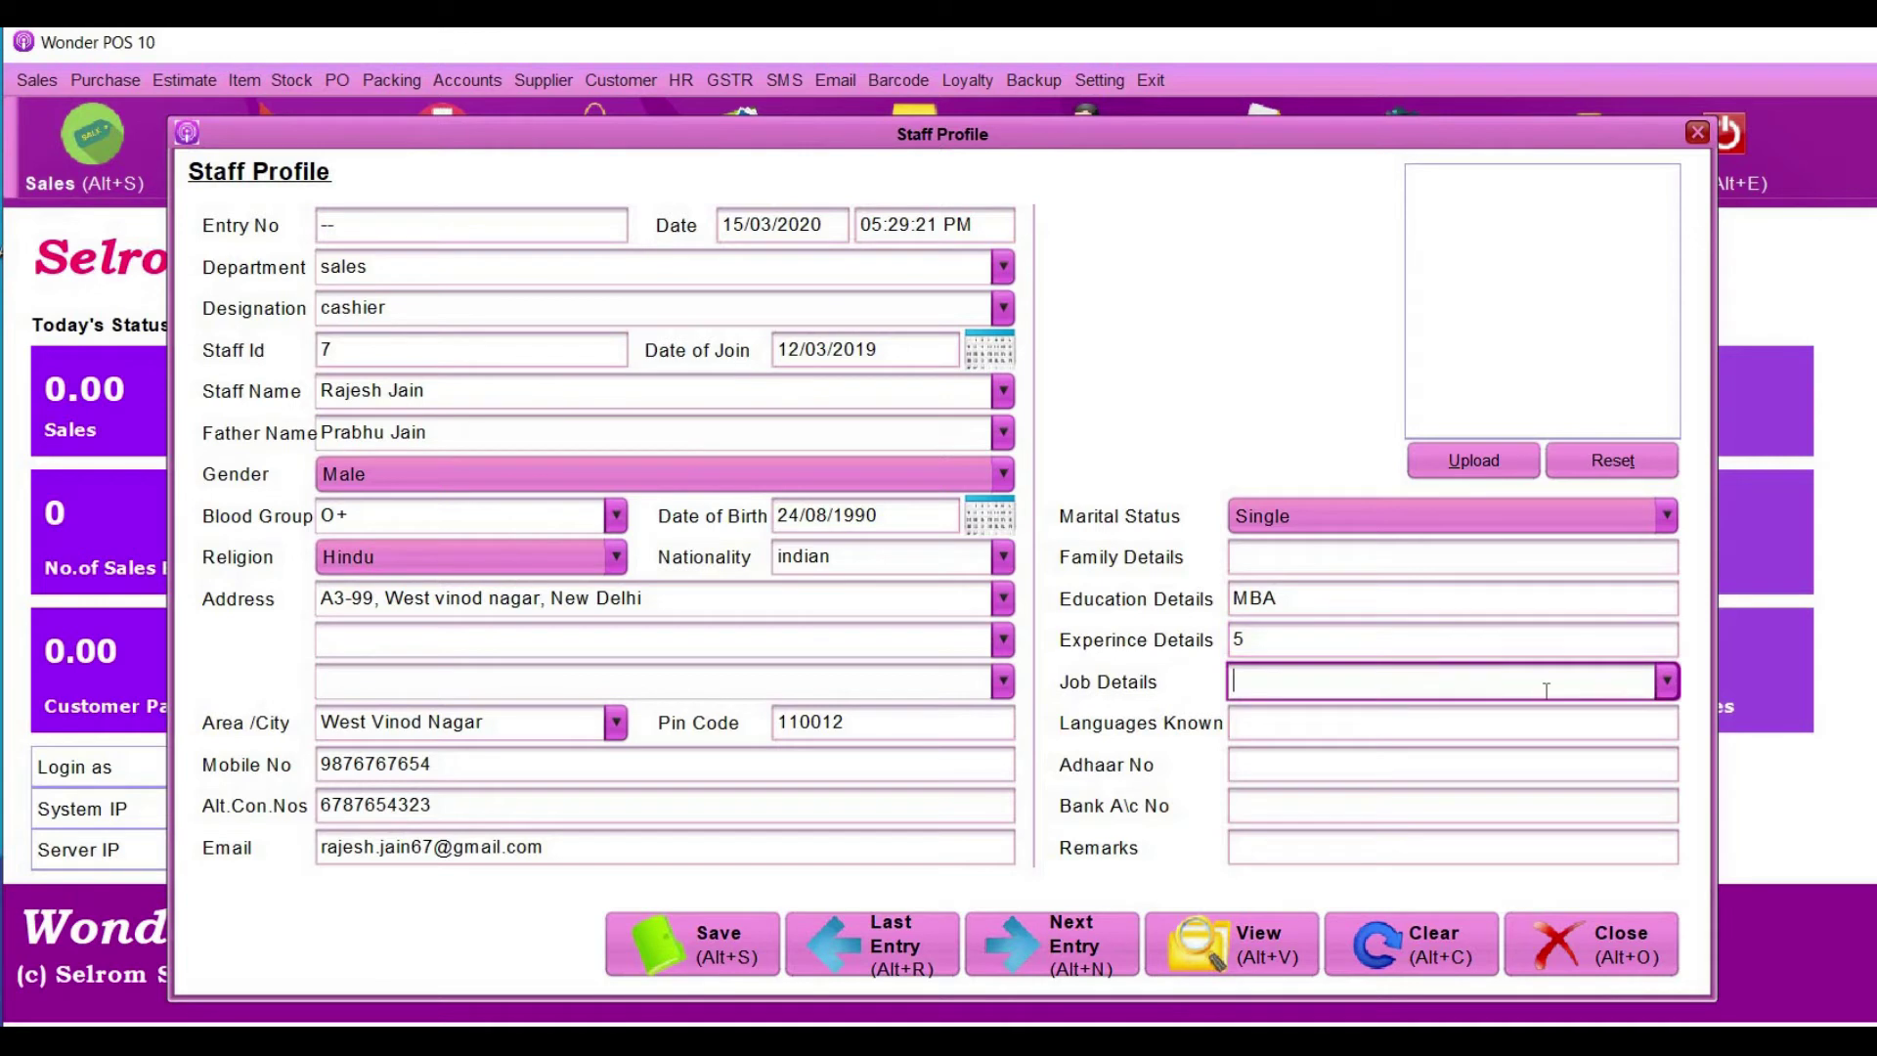
click(1668, 683)
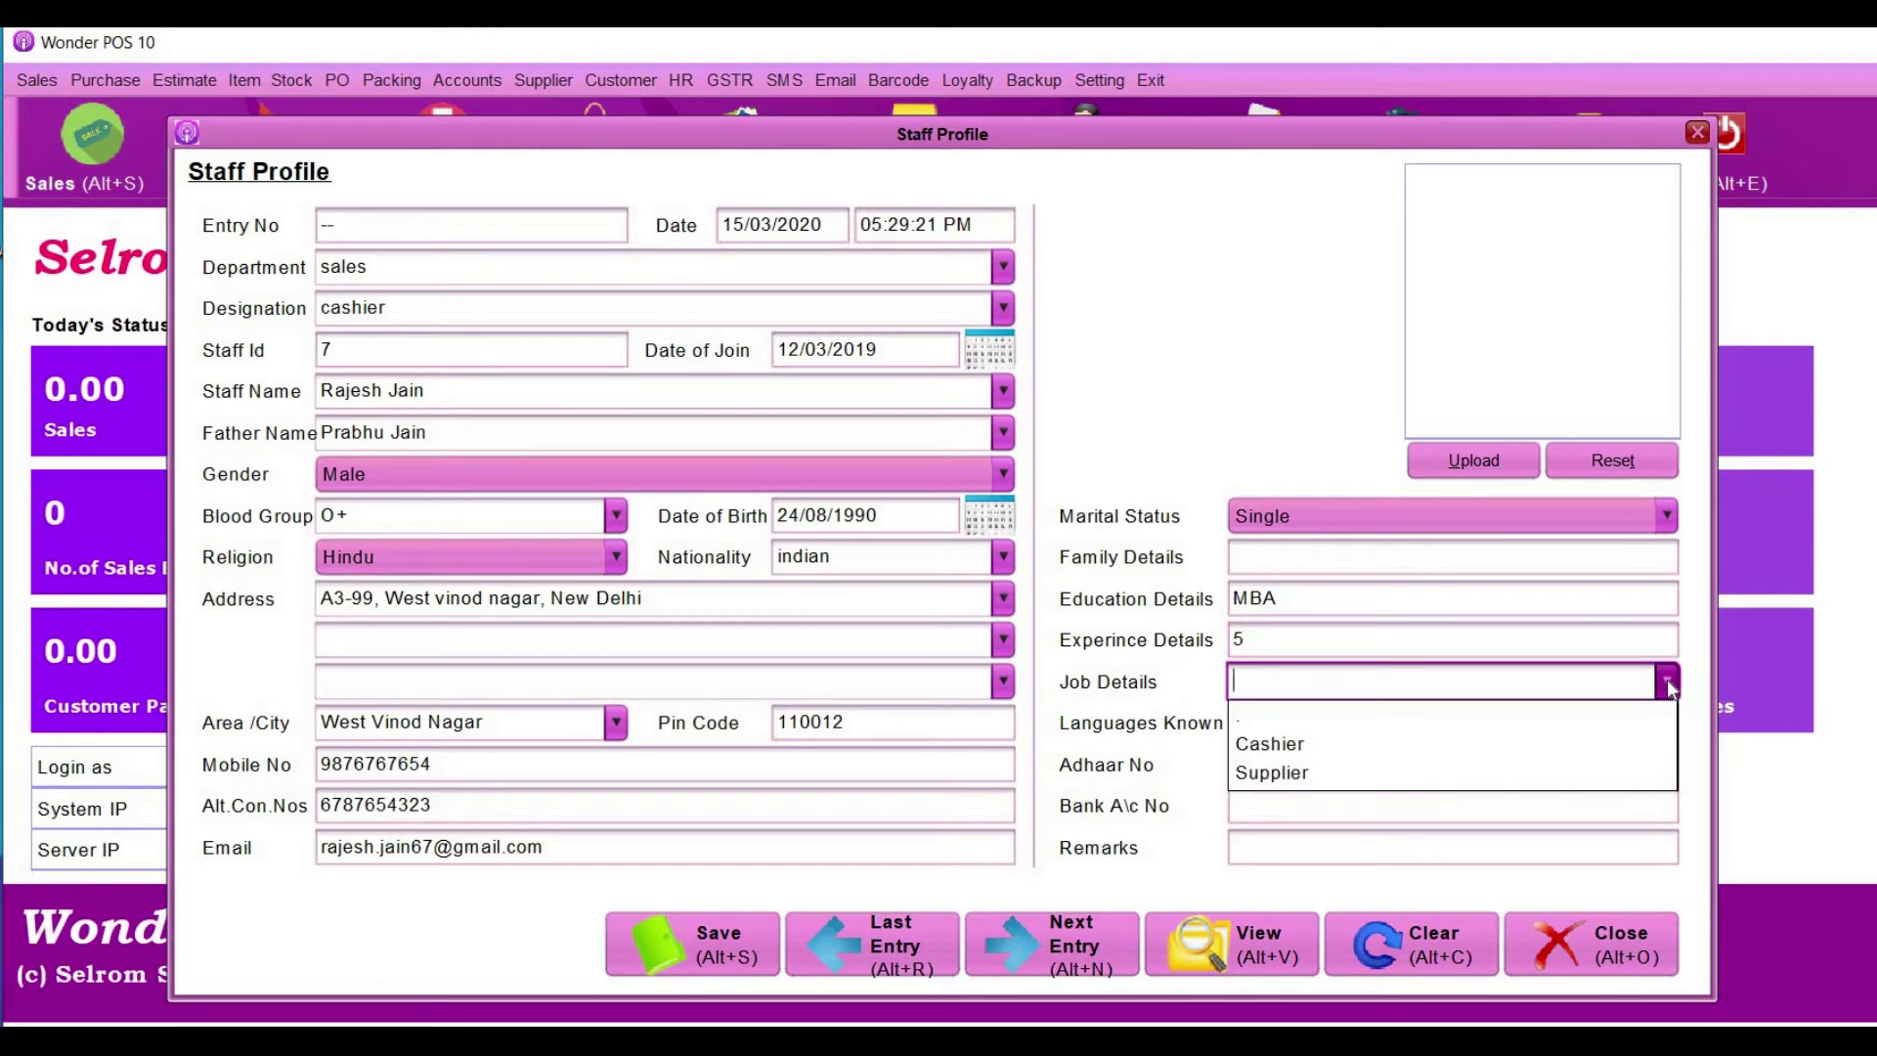
click(1445, 746)
- Enter languages English,Hindi plus the Aadhaar and bank account numbers
click(1317, 725)
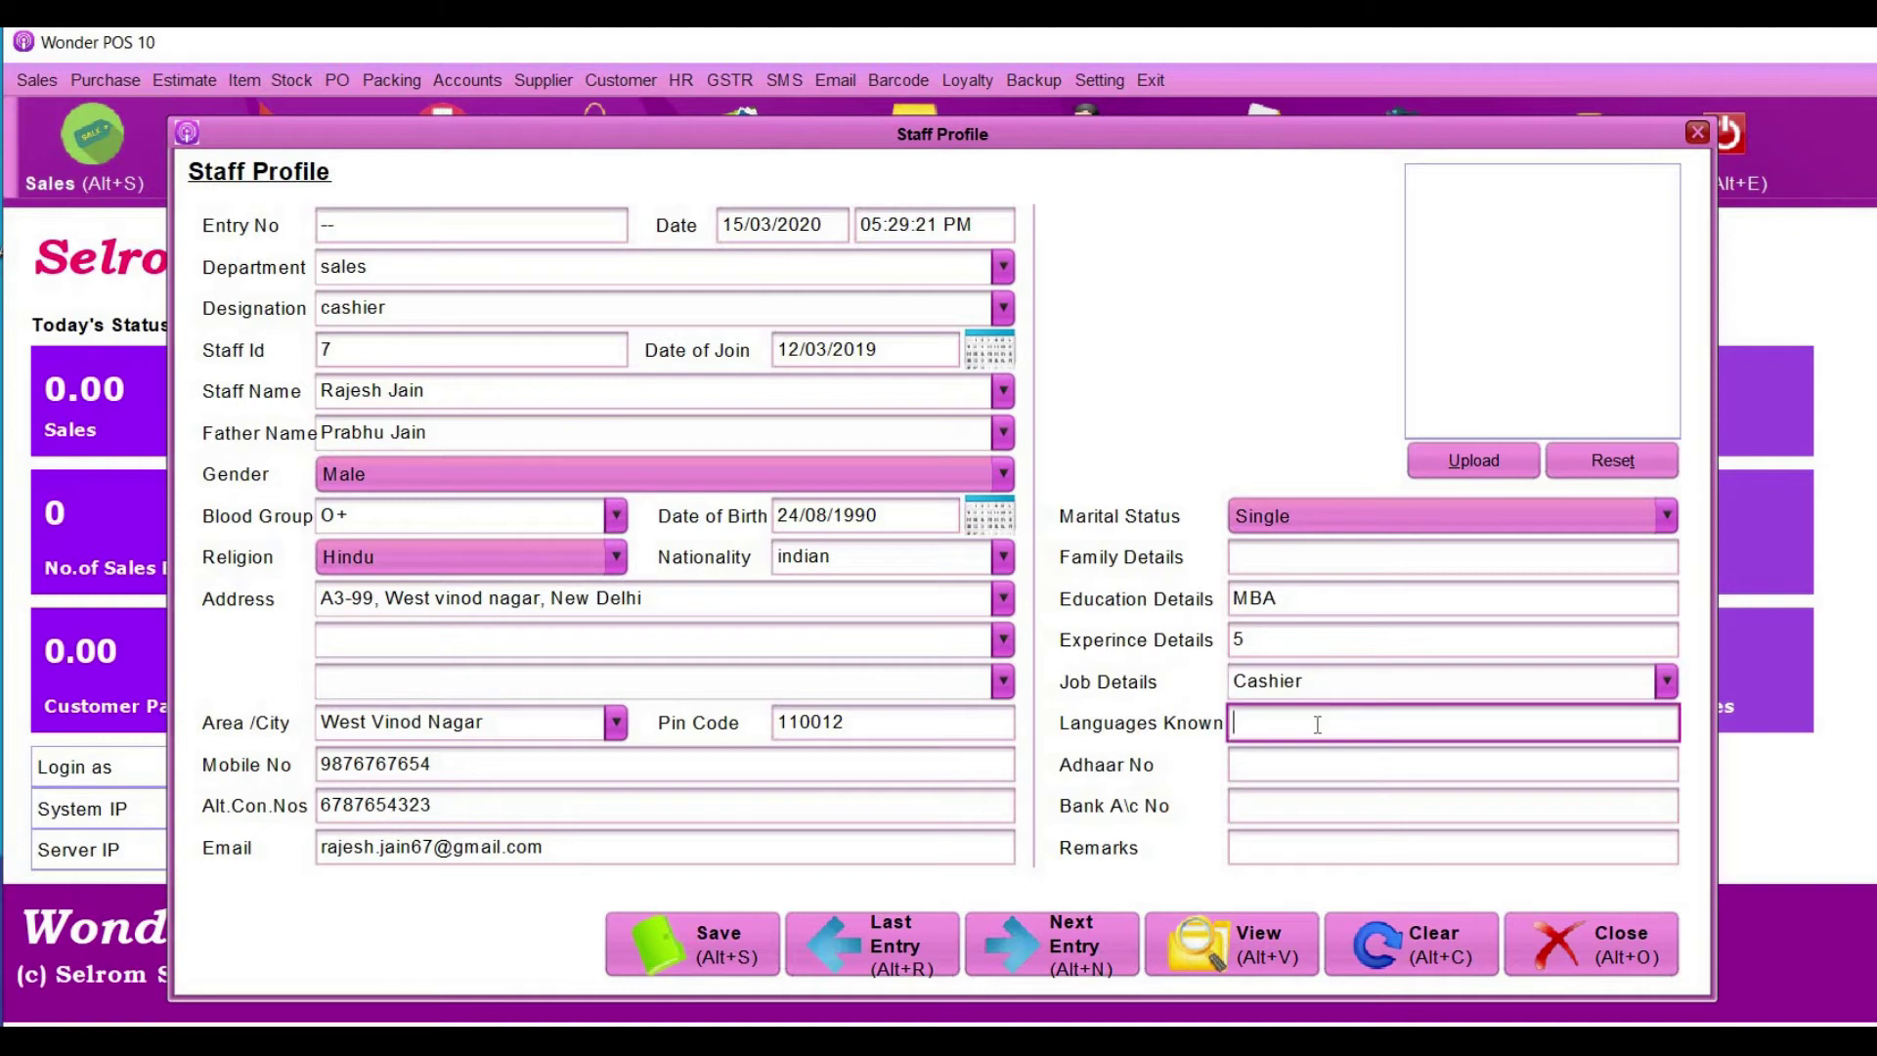
text(English,Hindi)
click(1325, 780)
click(1320, 813)
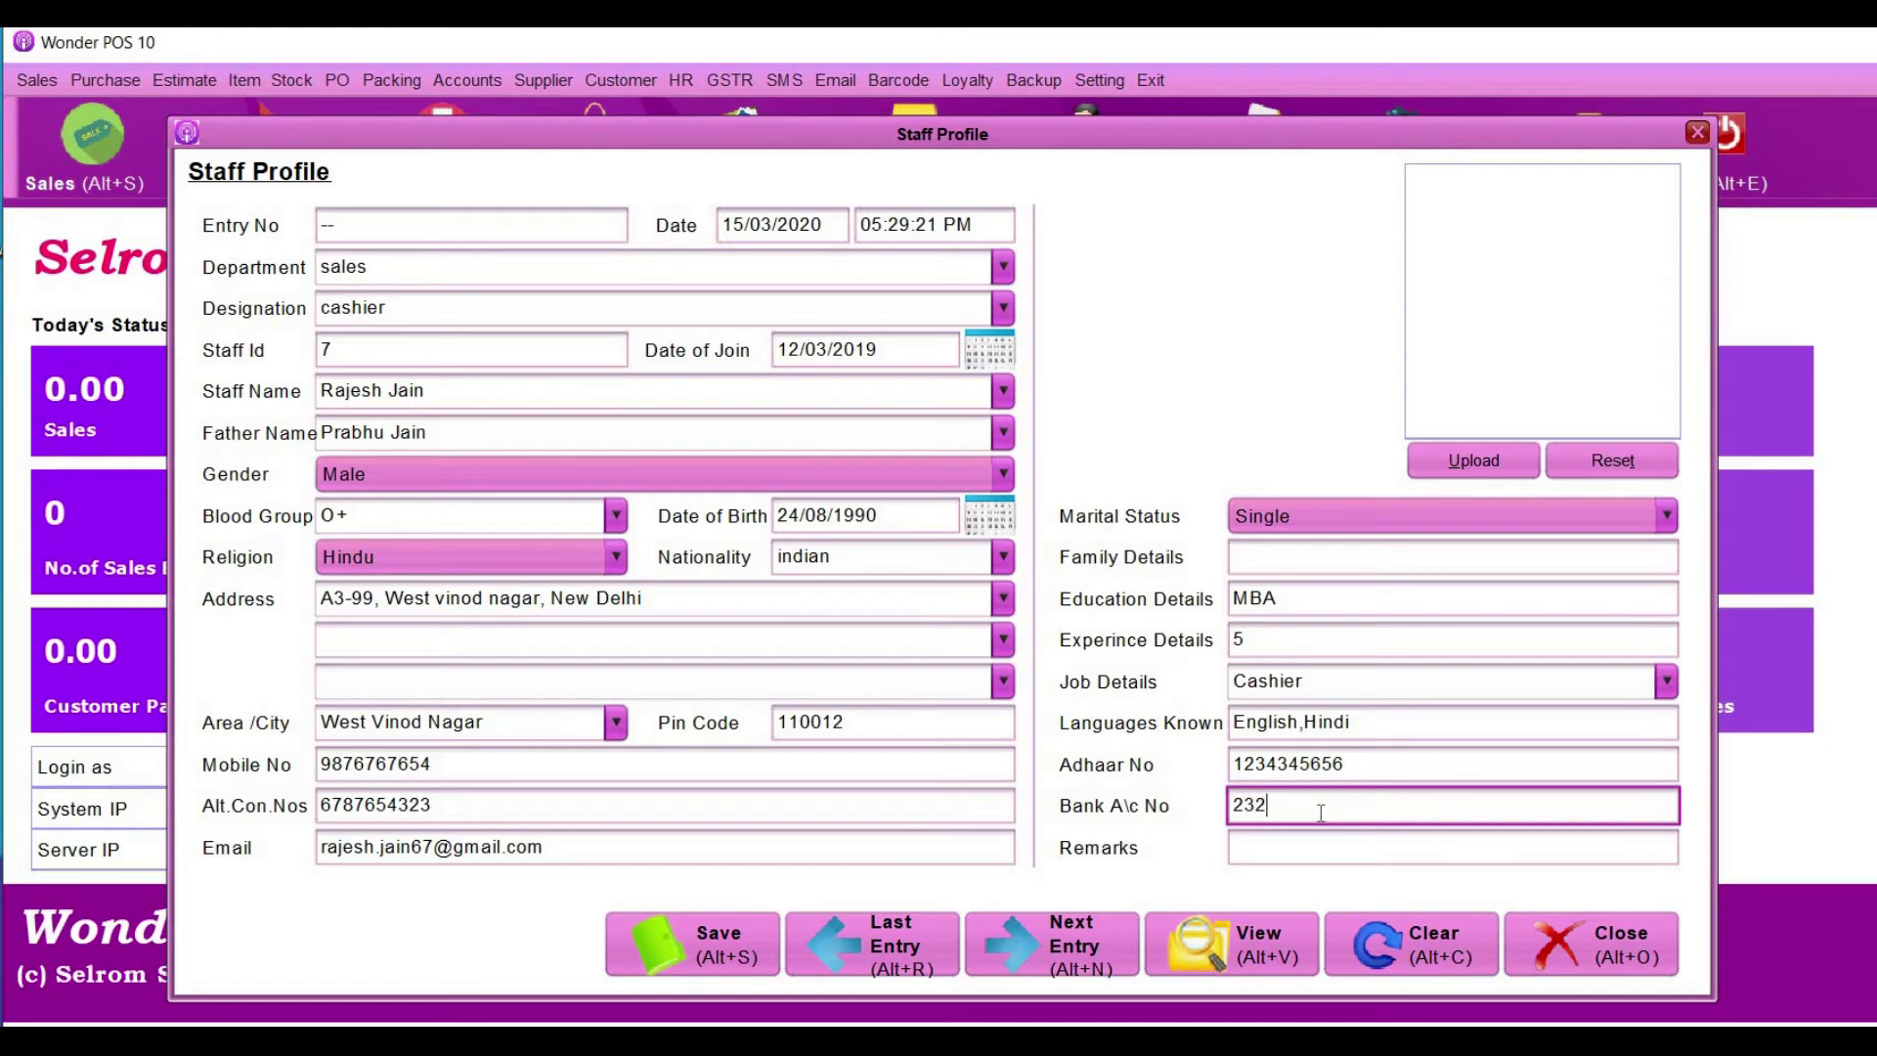
click(1316, 848)
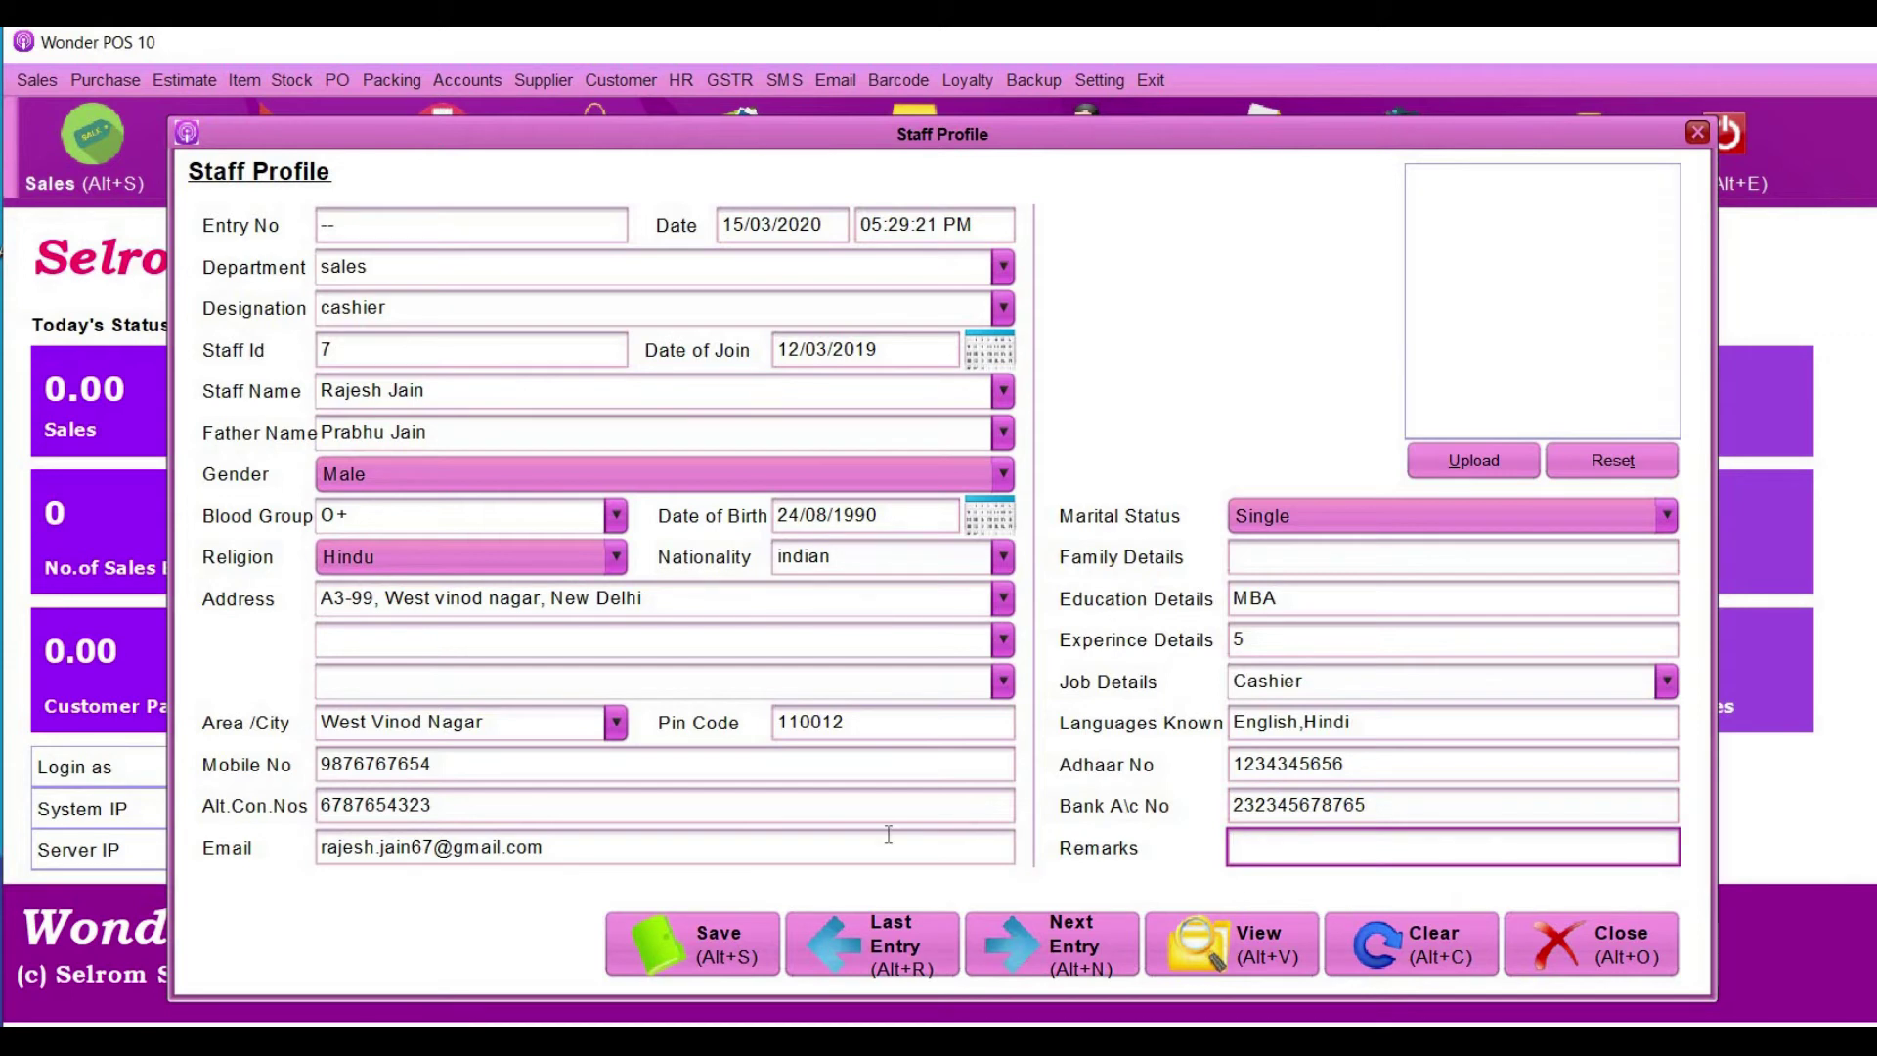
- Save the staff profile as entry 7, confirming and acknowledging the success message
click(718, 942)
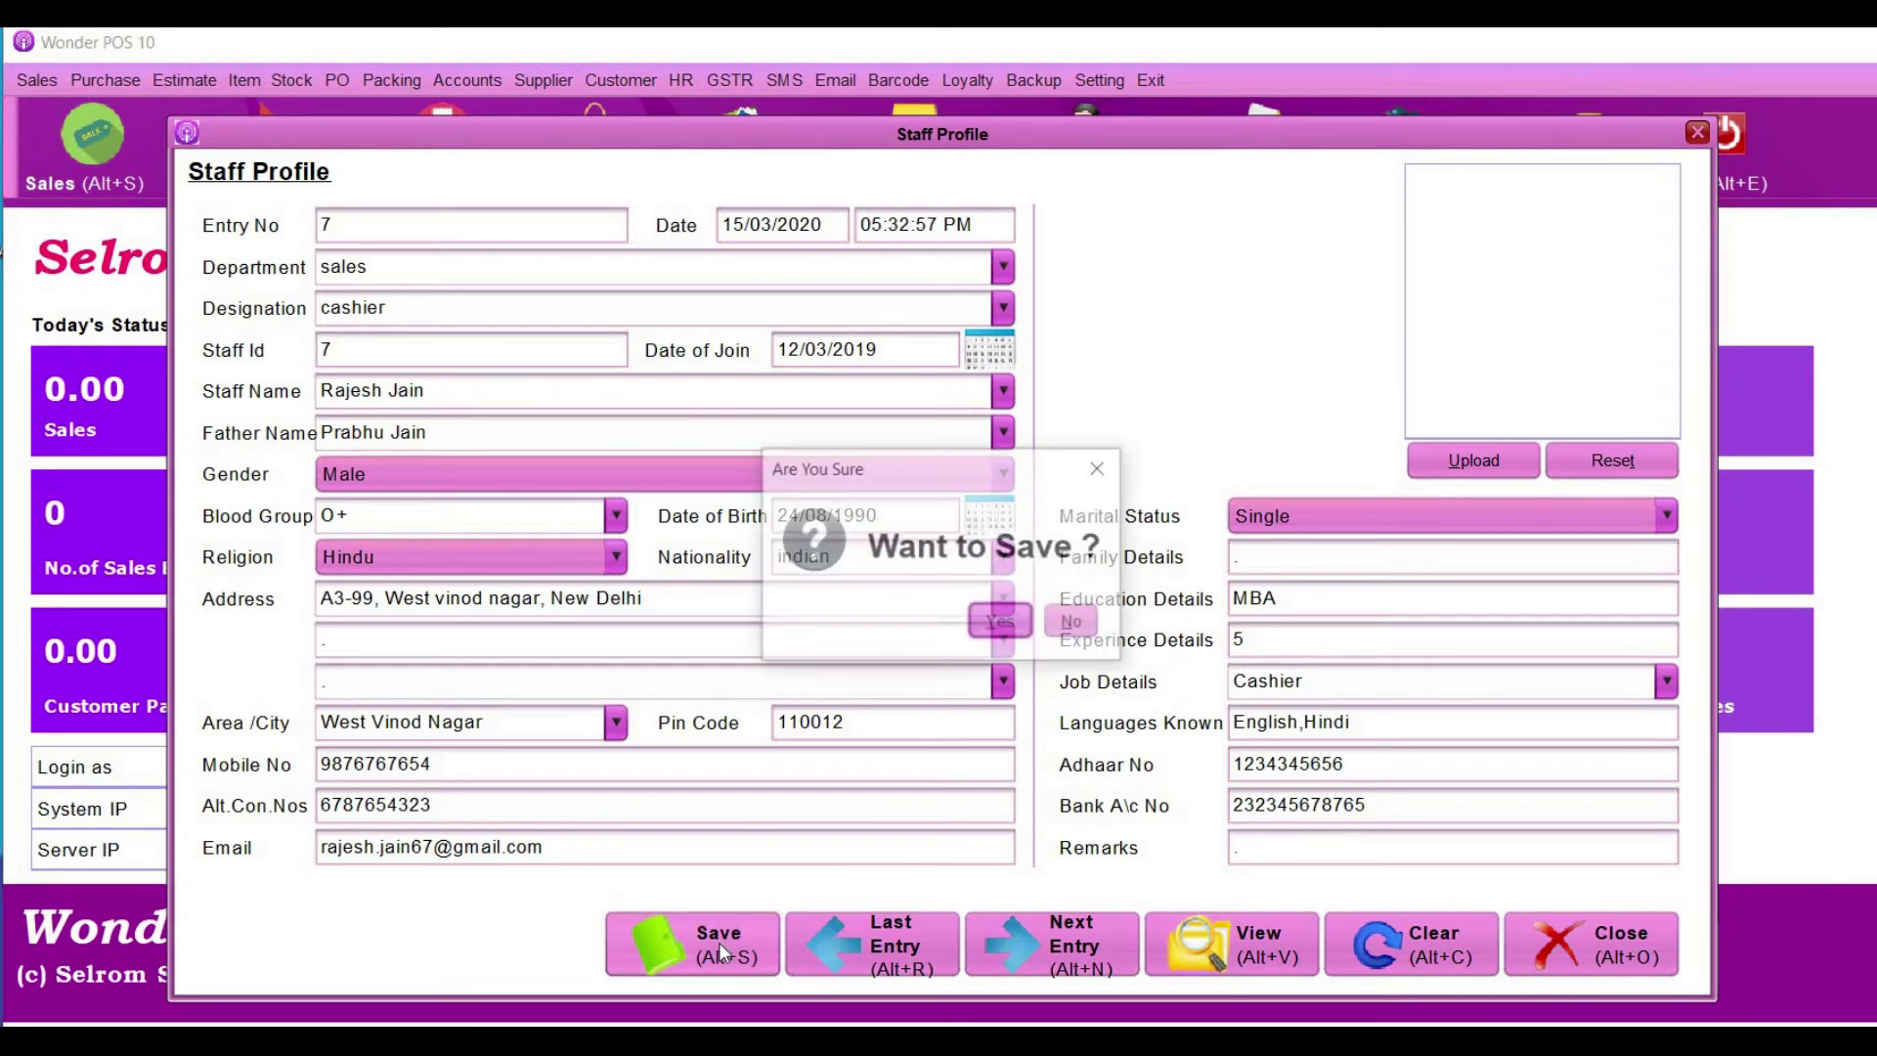
click(1005, 611)
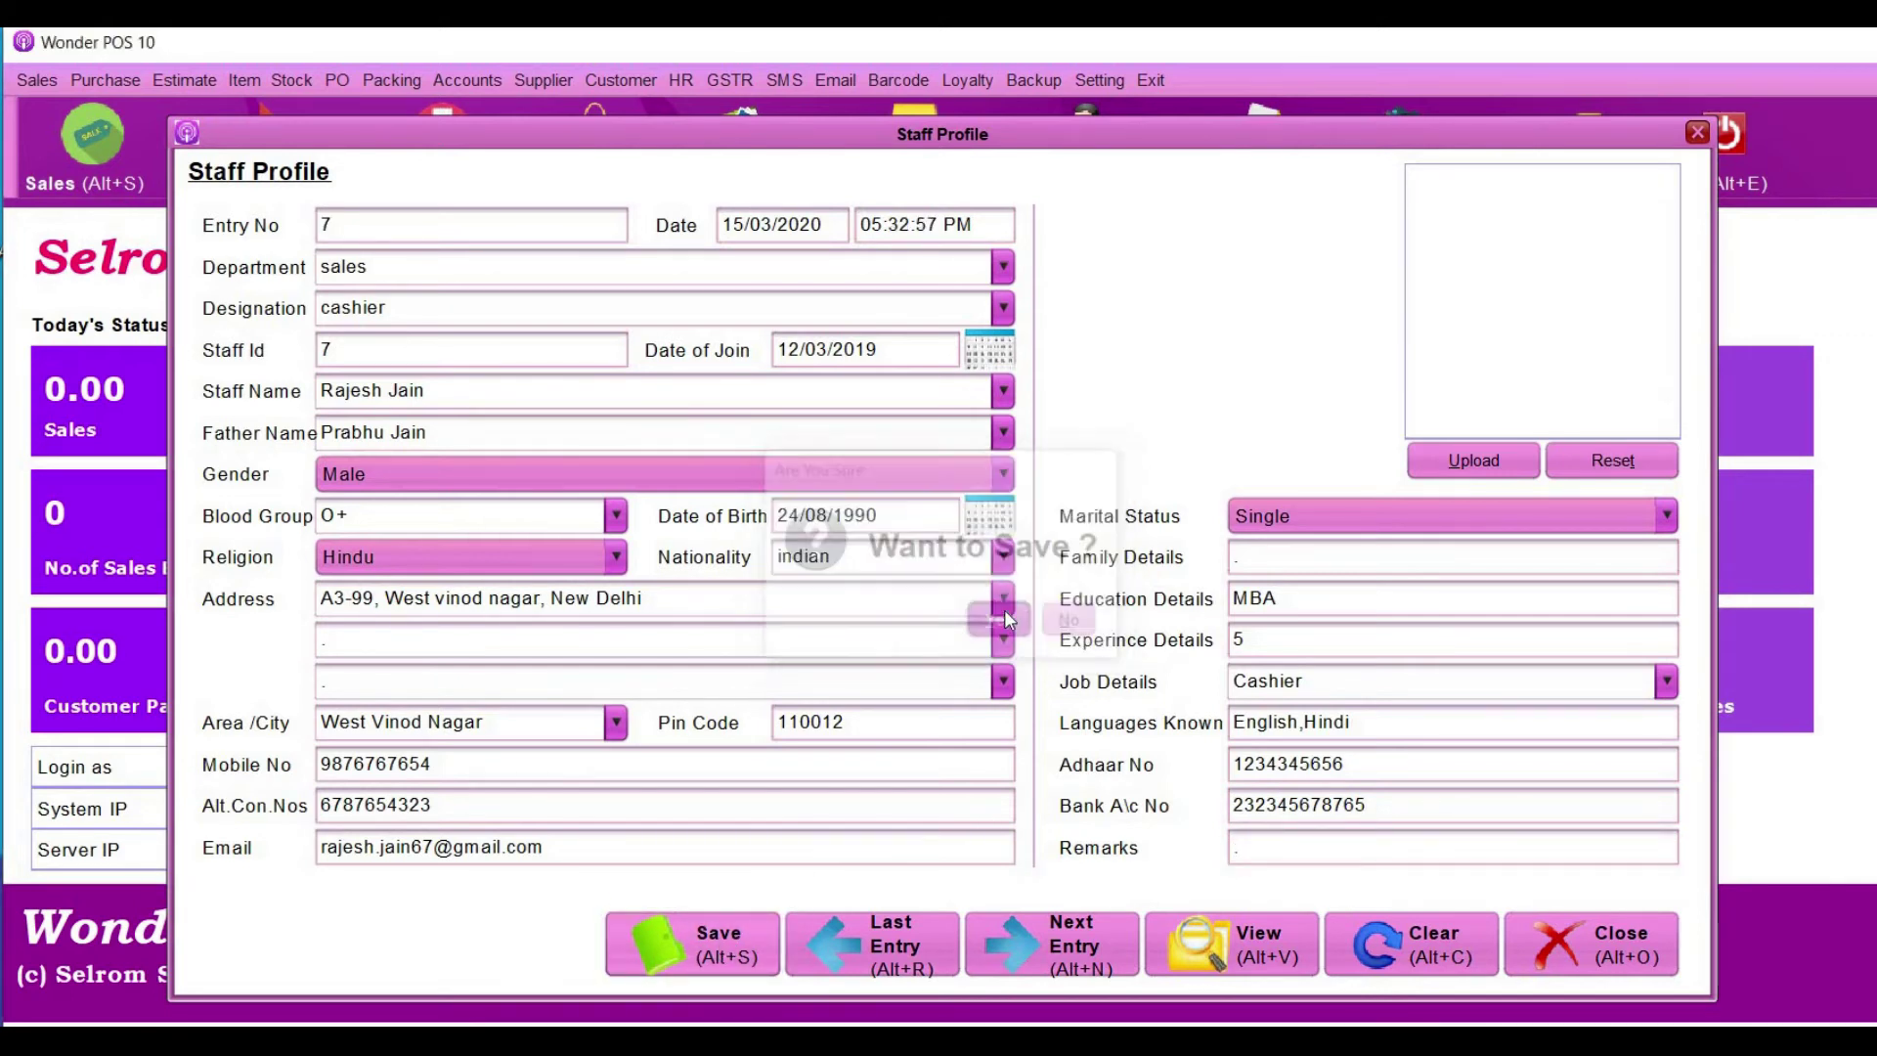
click(1070, 622)
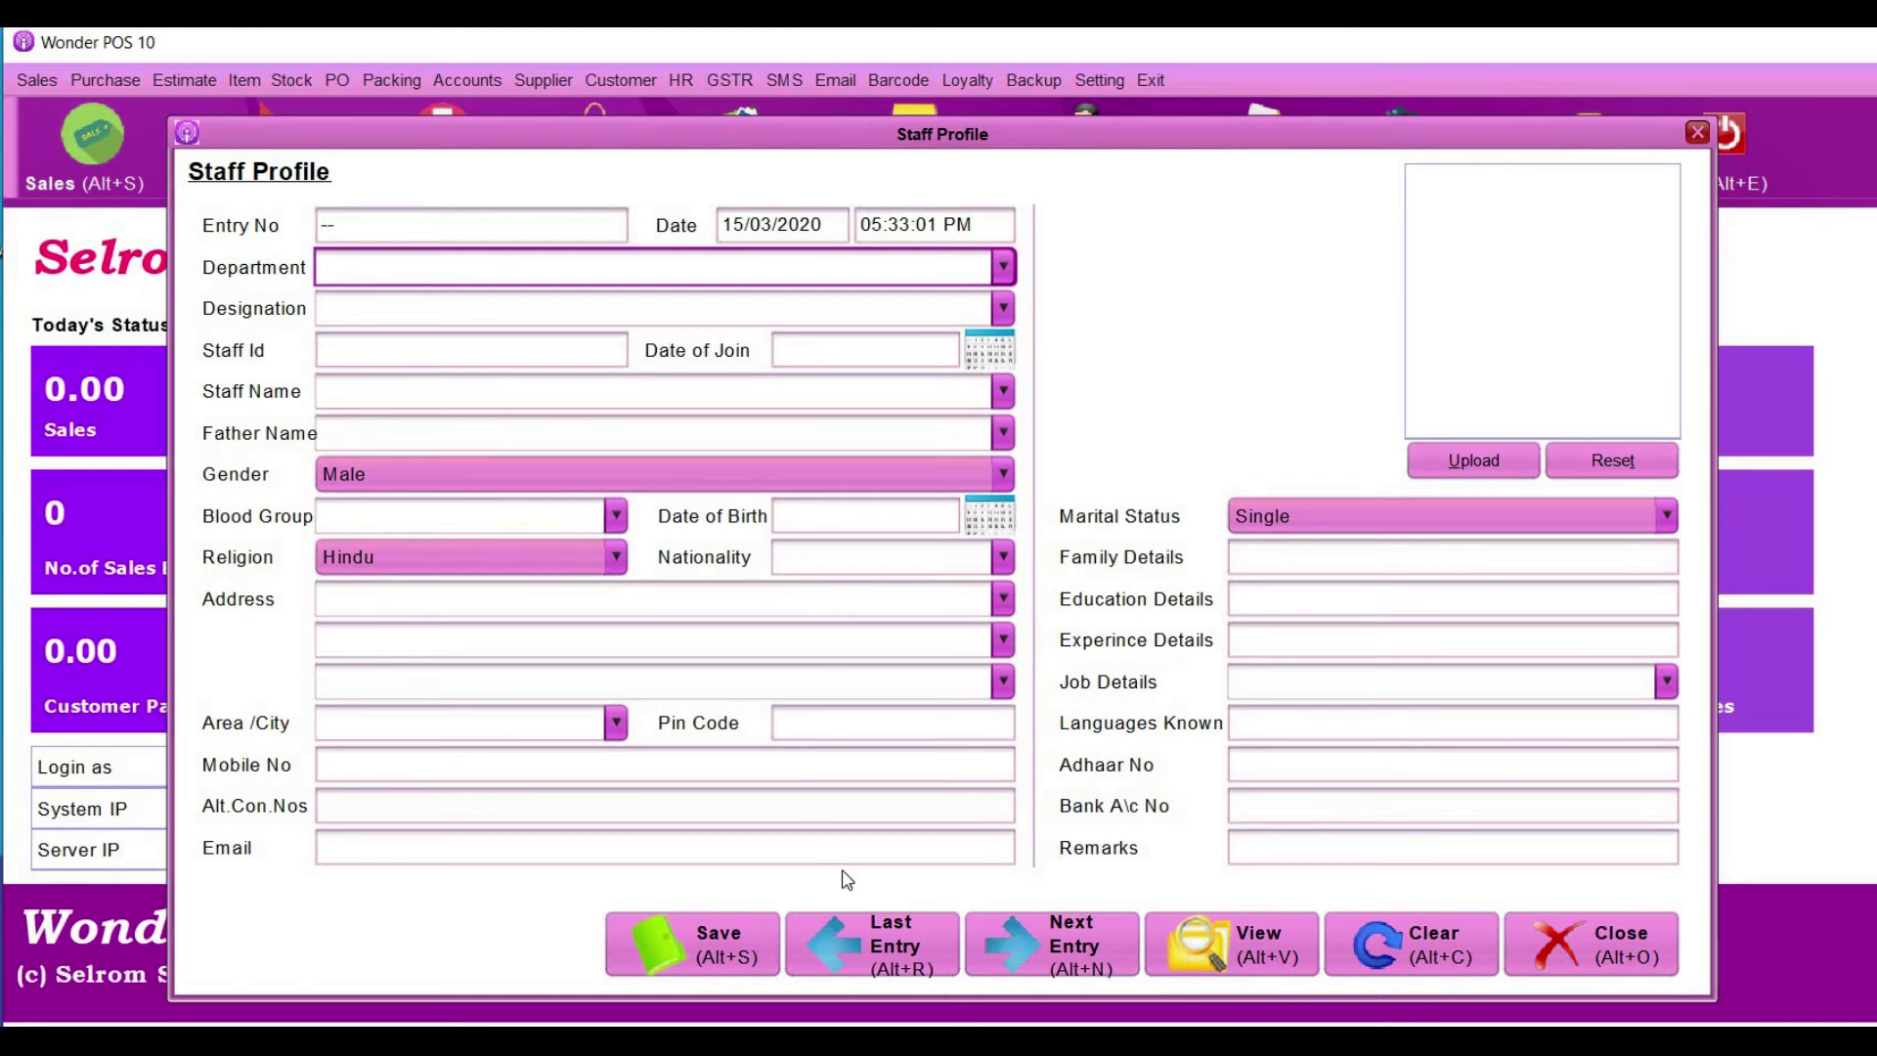
- Browse saved staff records from the last entry back to entry 4, then close the form
click(888, 963)
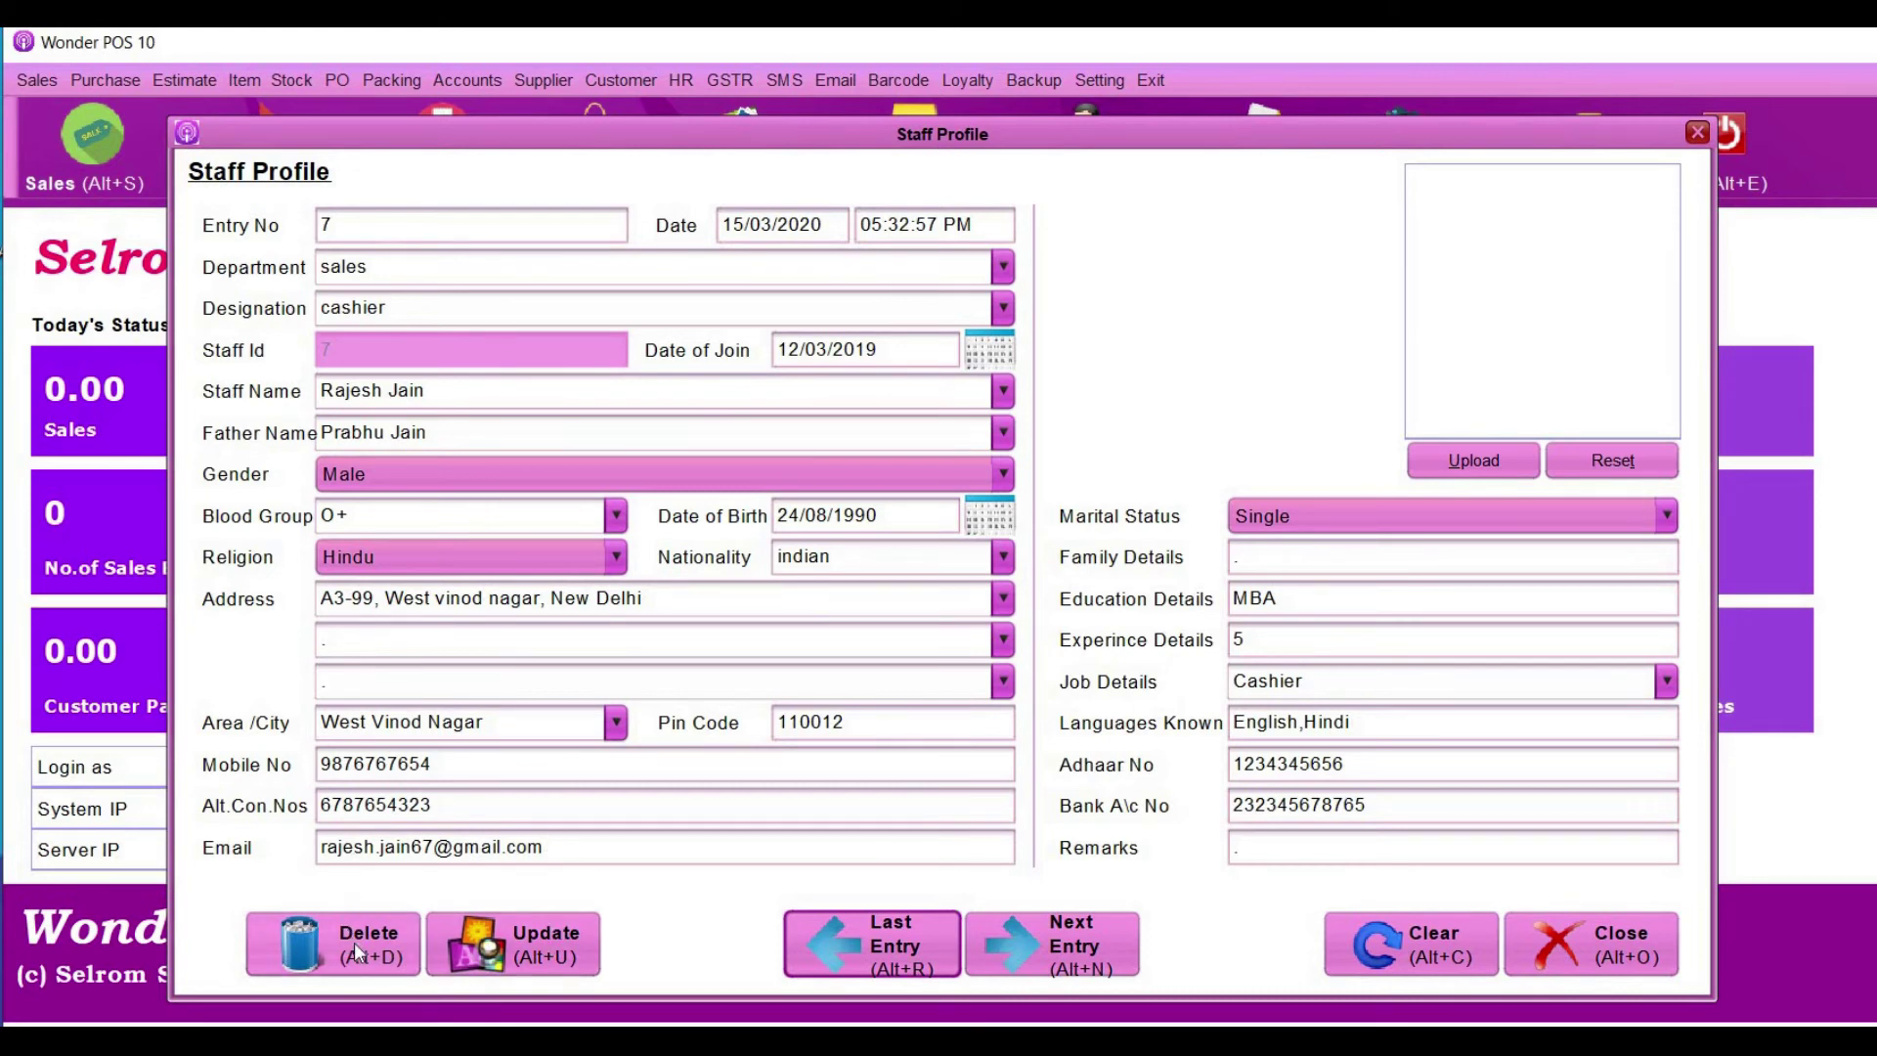
click(1077, 940)
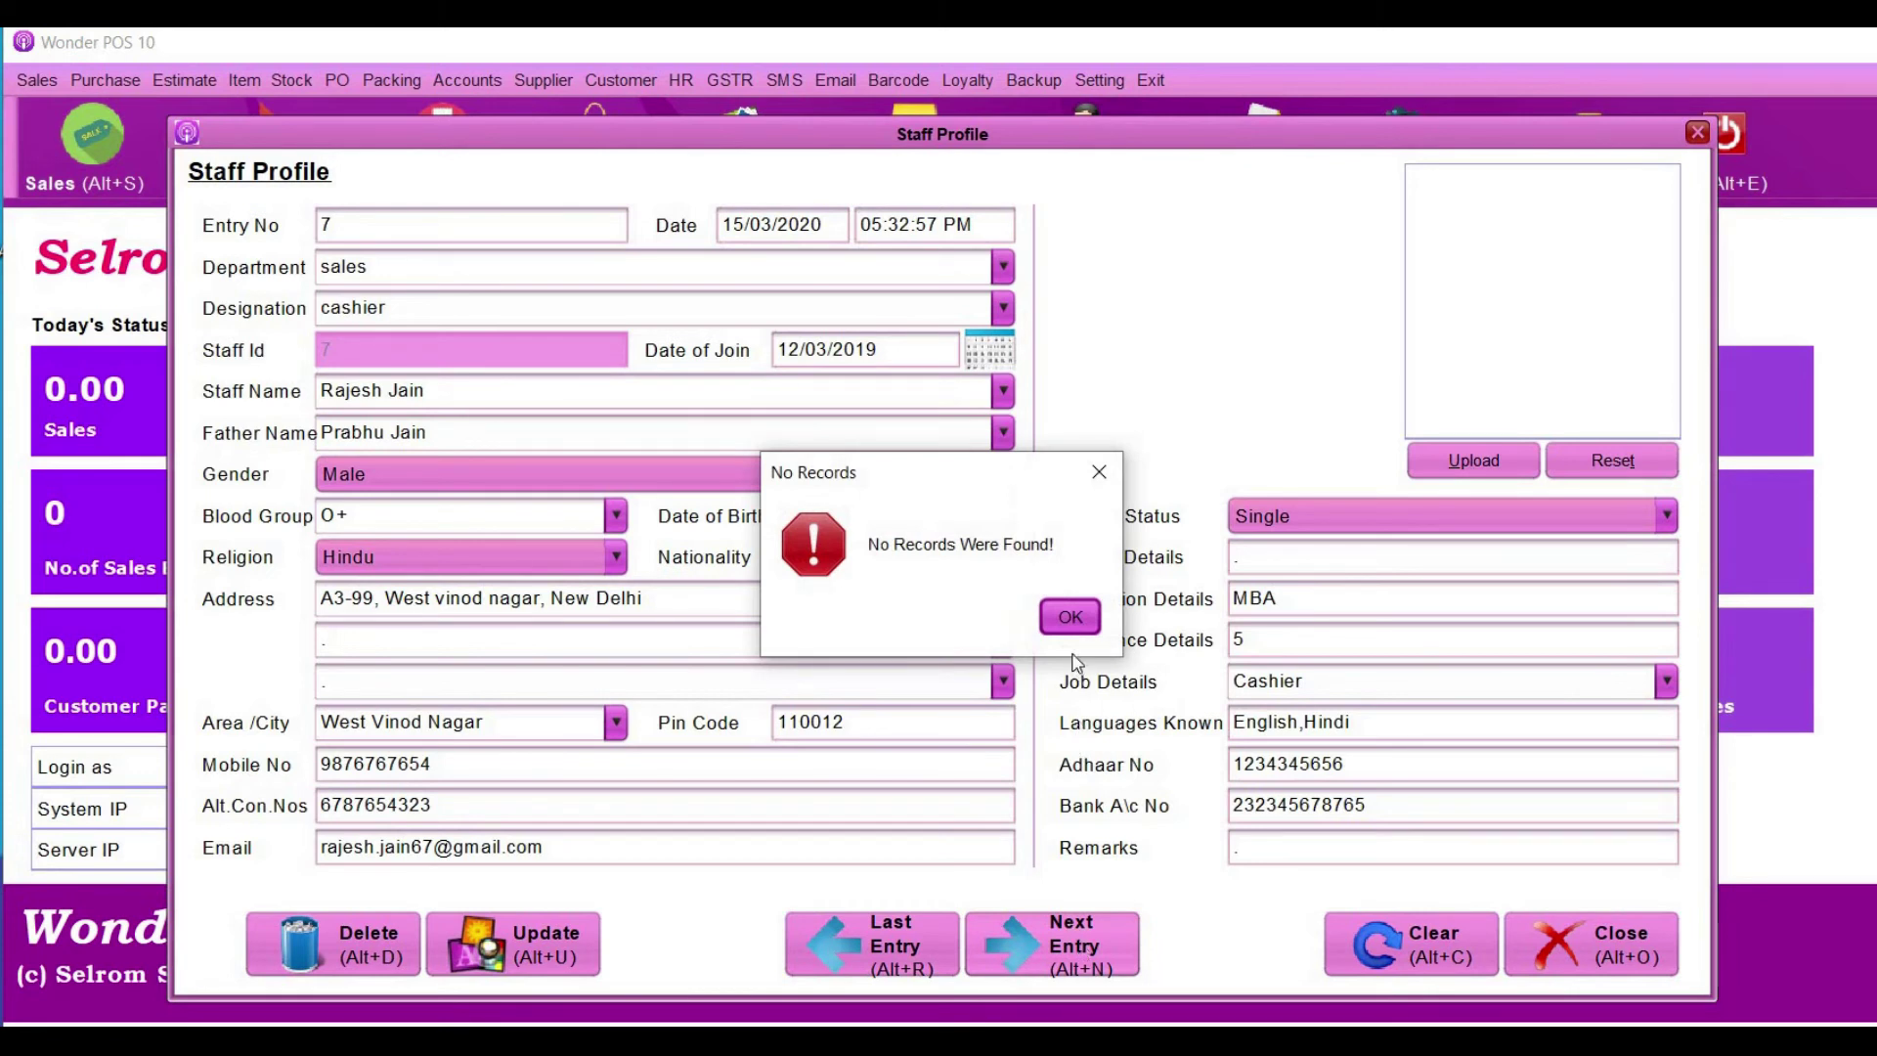
click(1071, 613)
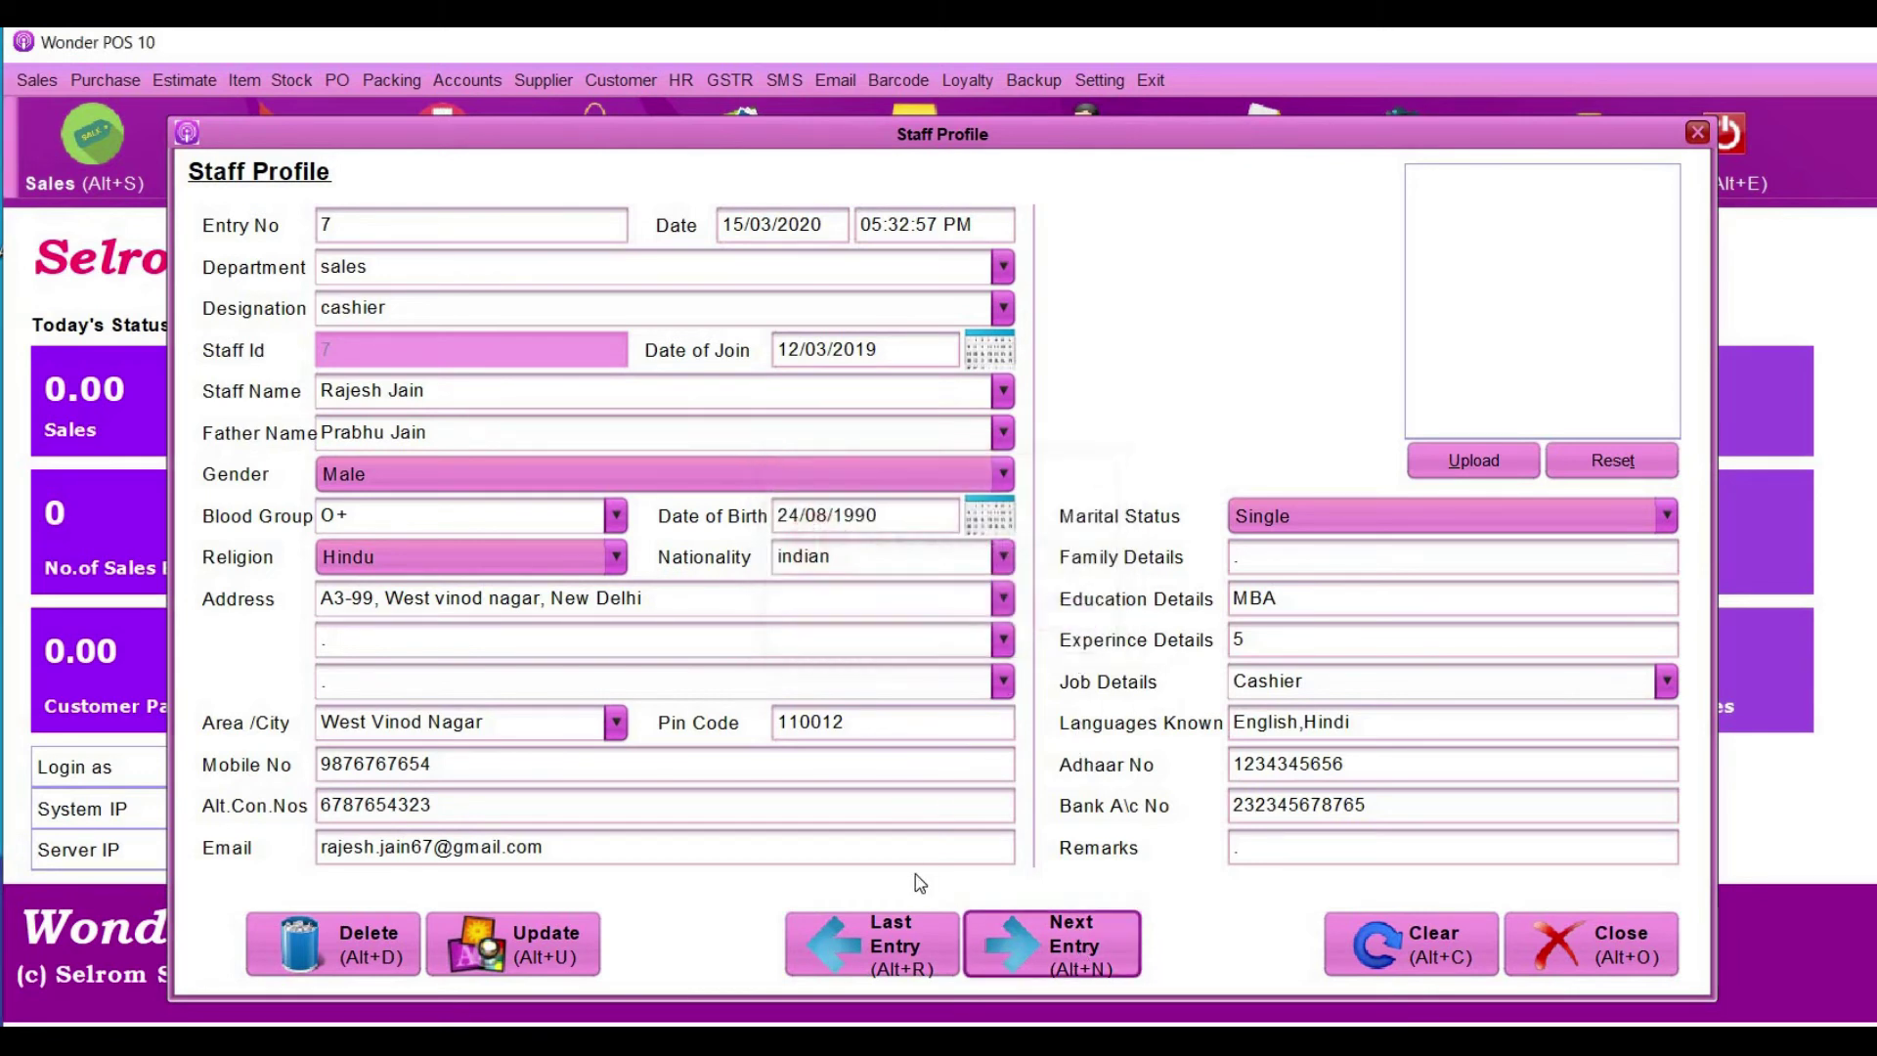
click(898, 943)
click(897, 943)
click(896, 936)
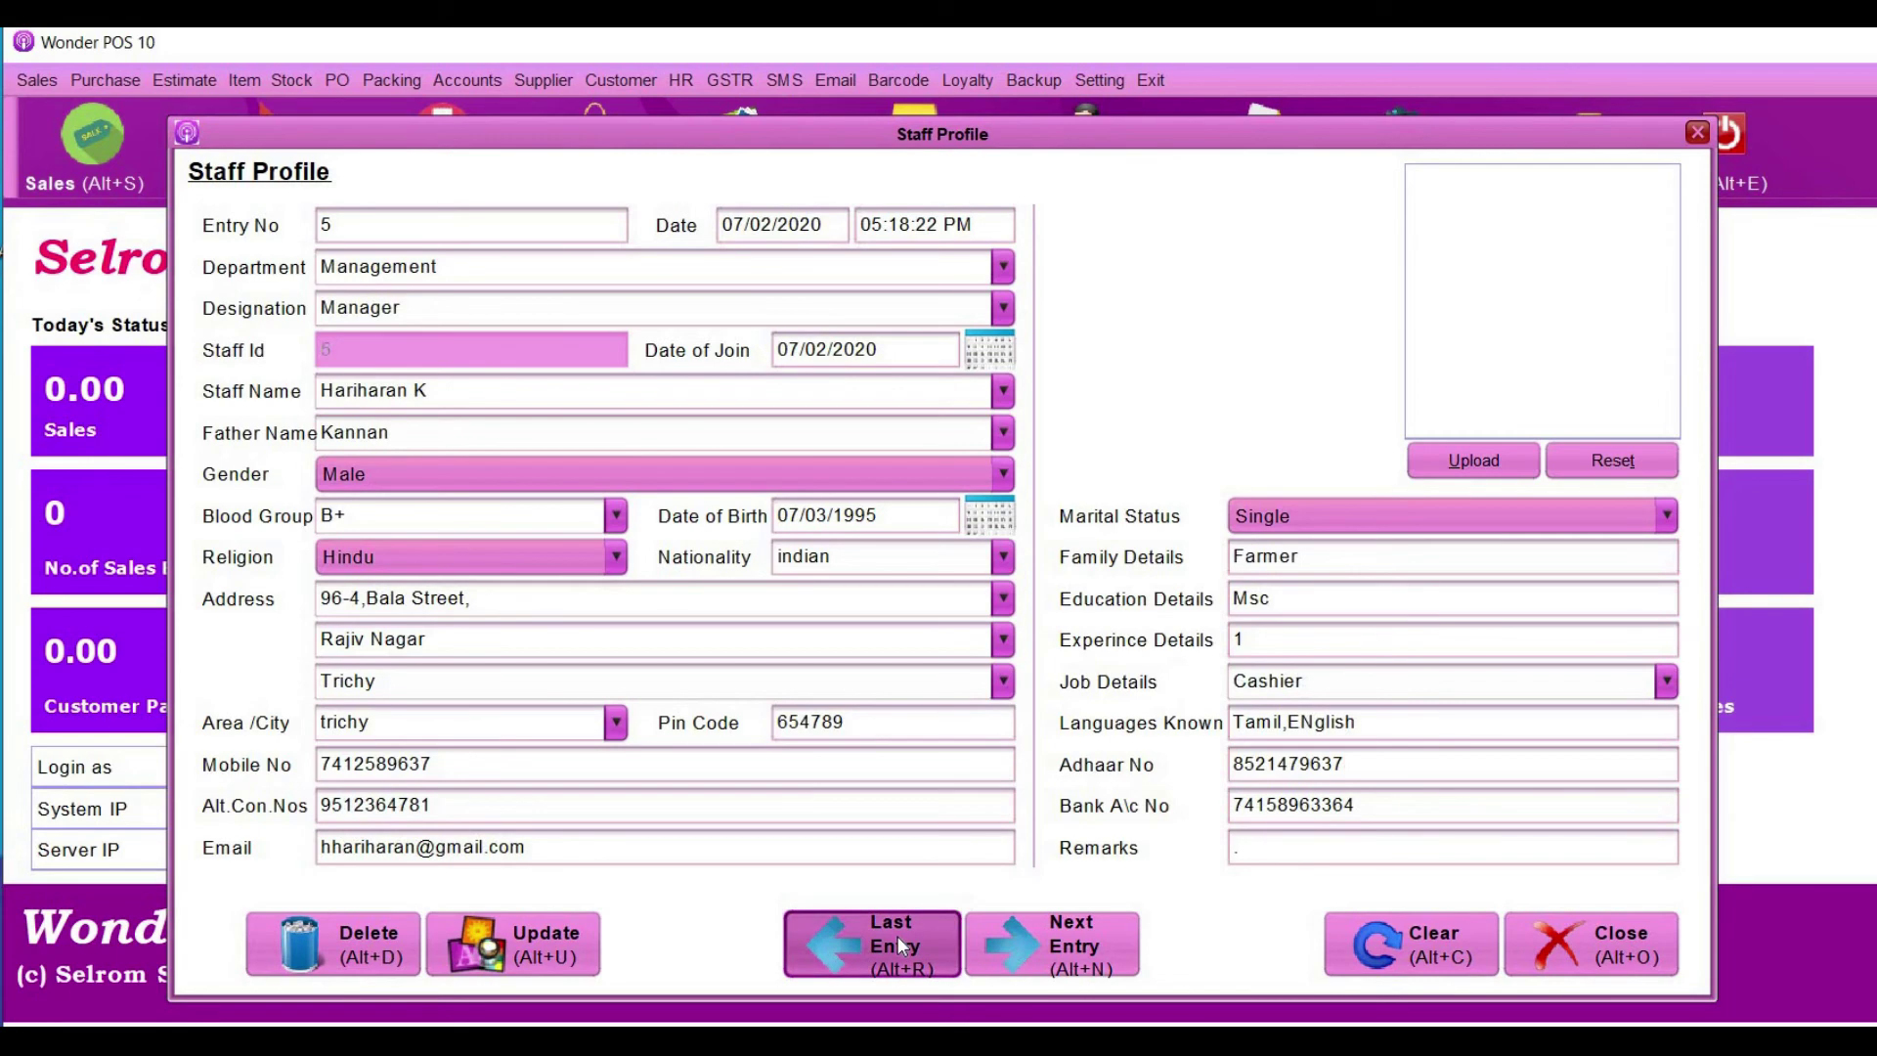
click(1642, 963)
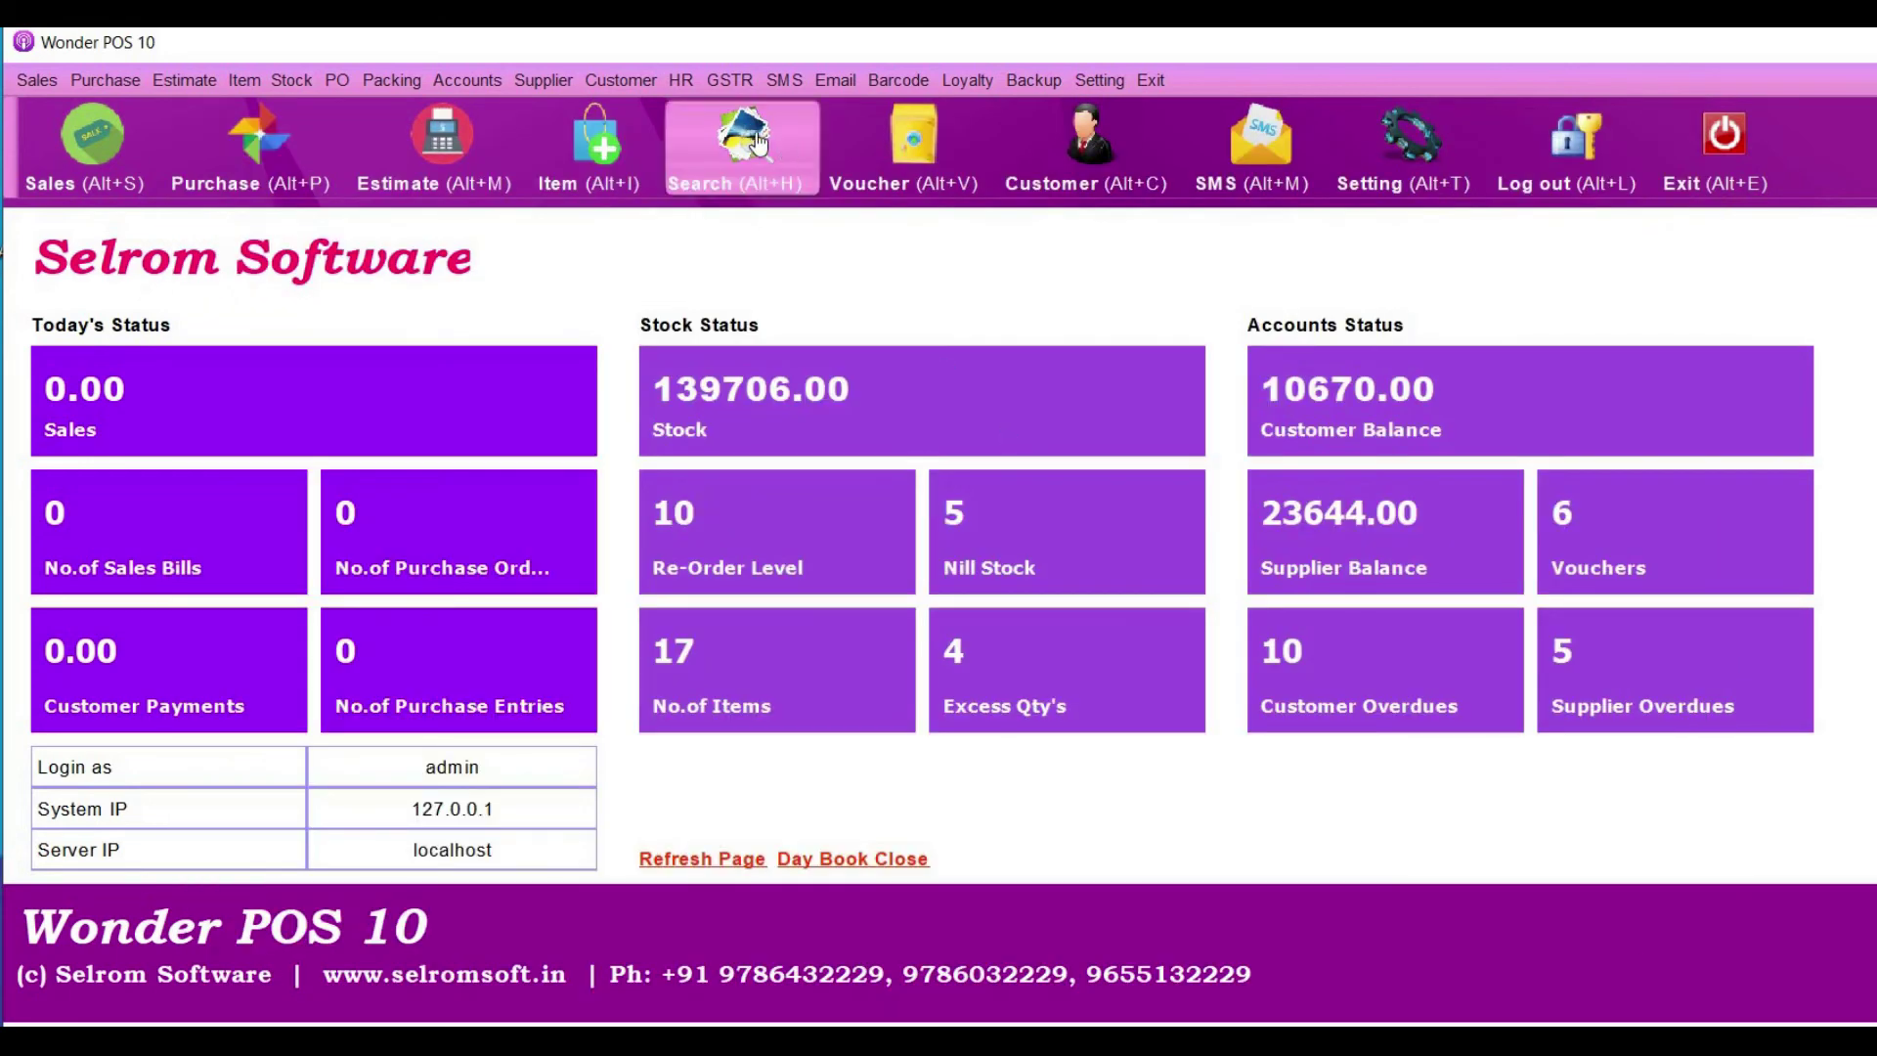
- Generate the HR Staffs List report for the sales department
click(678, 74)
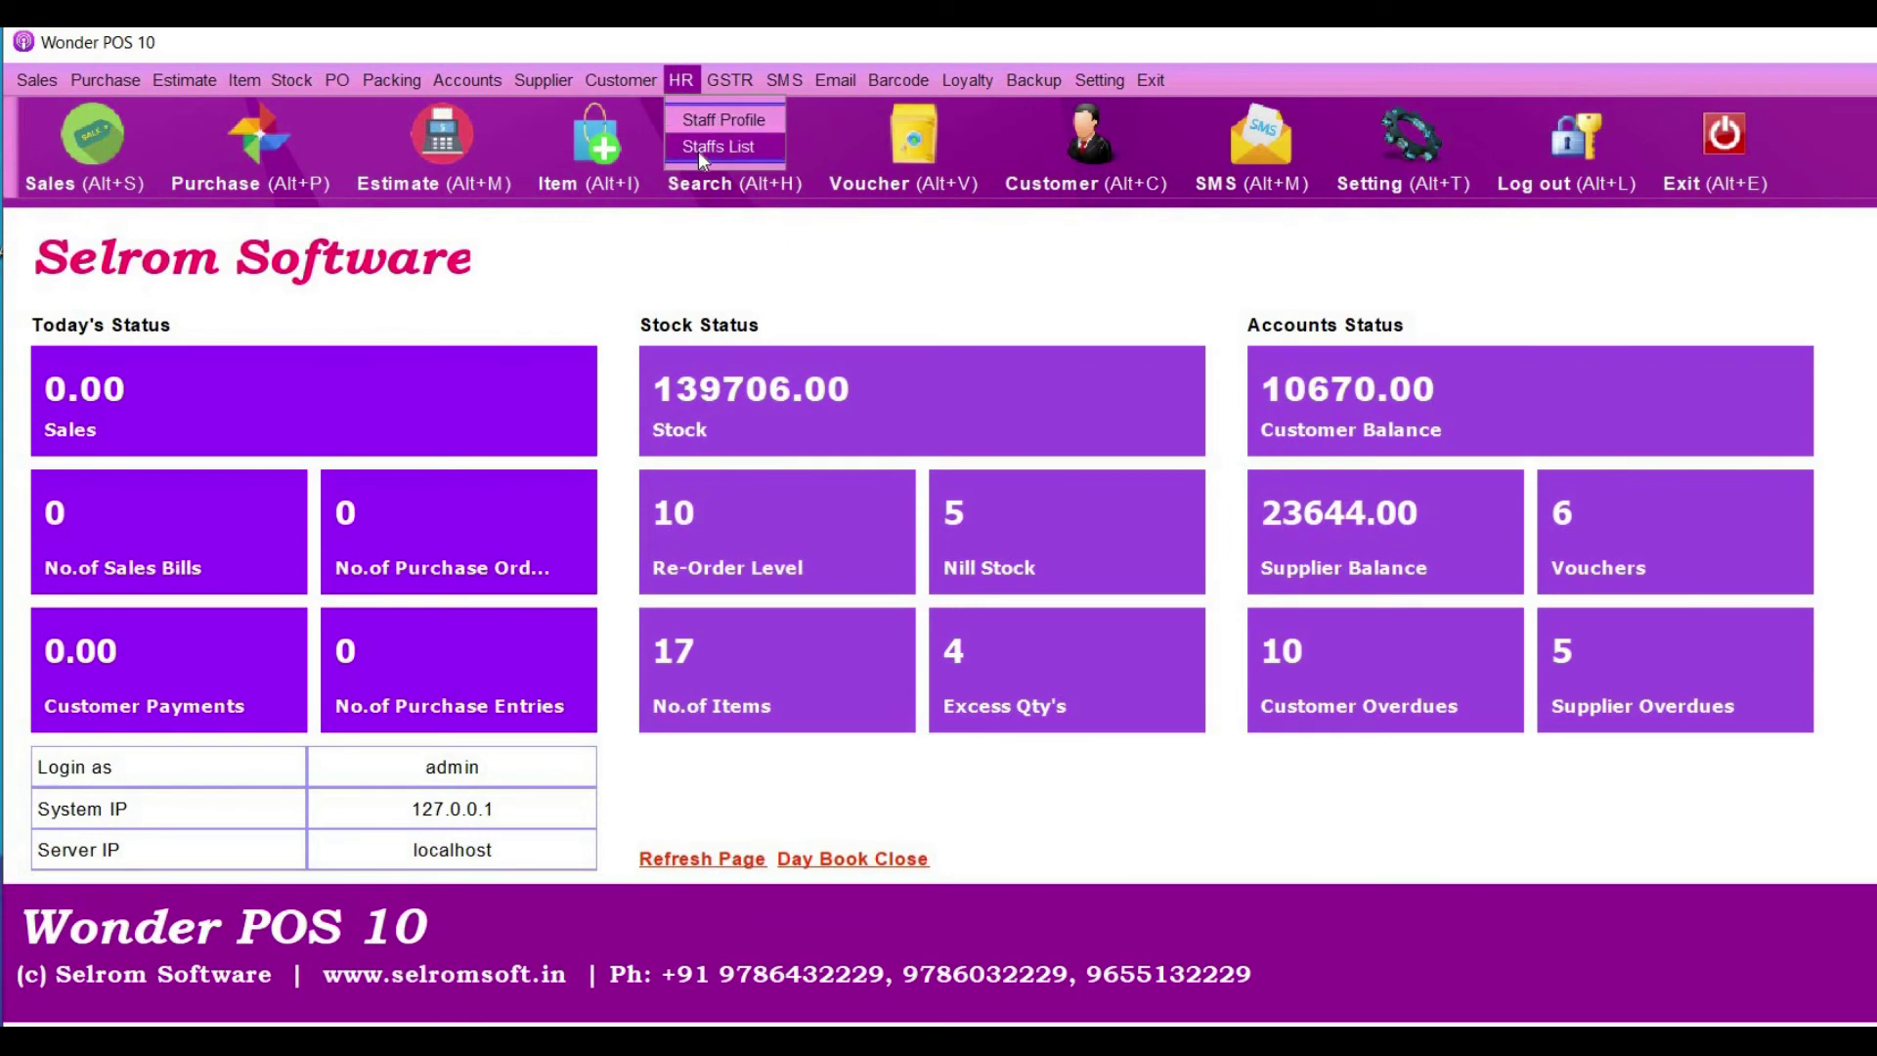
click(700, 151)
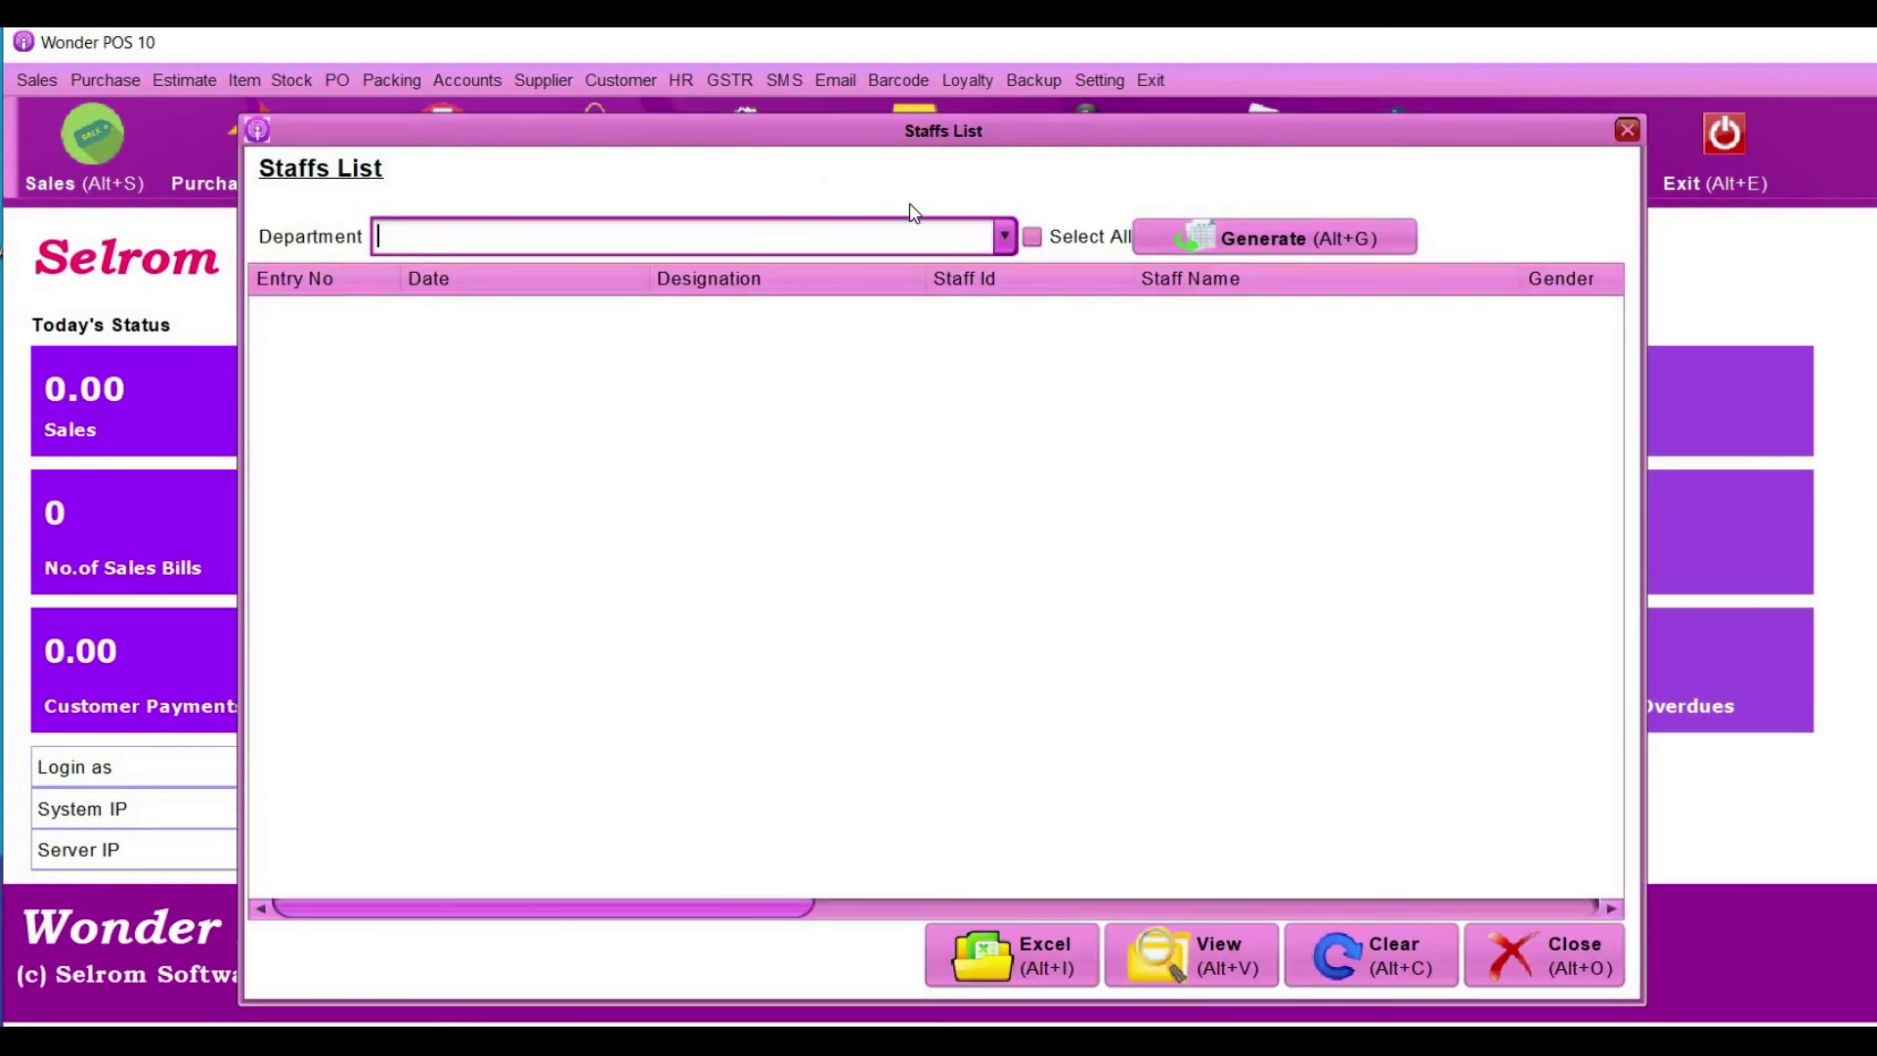
click(1006, 238)
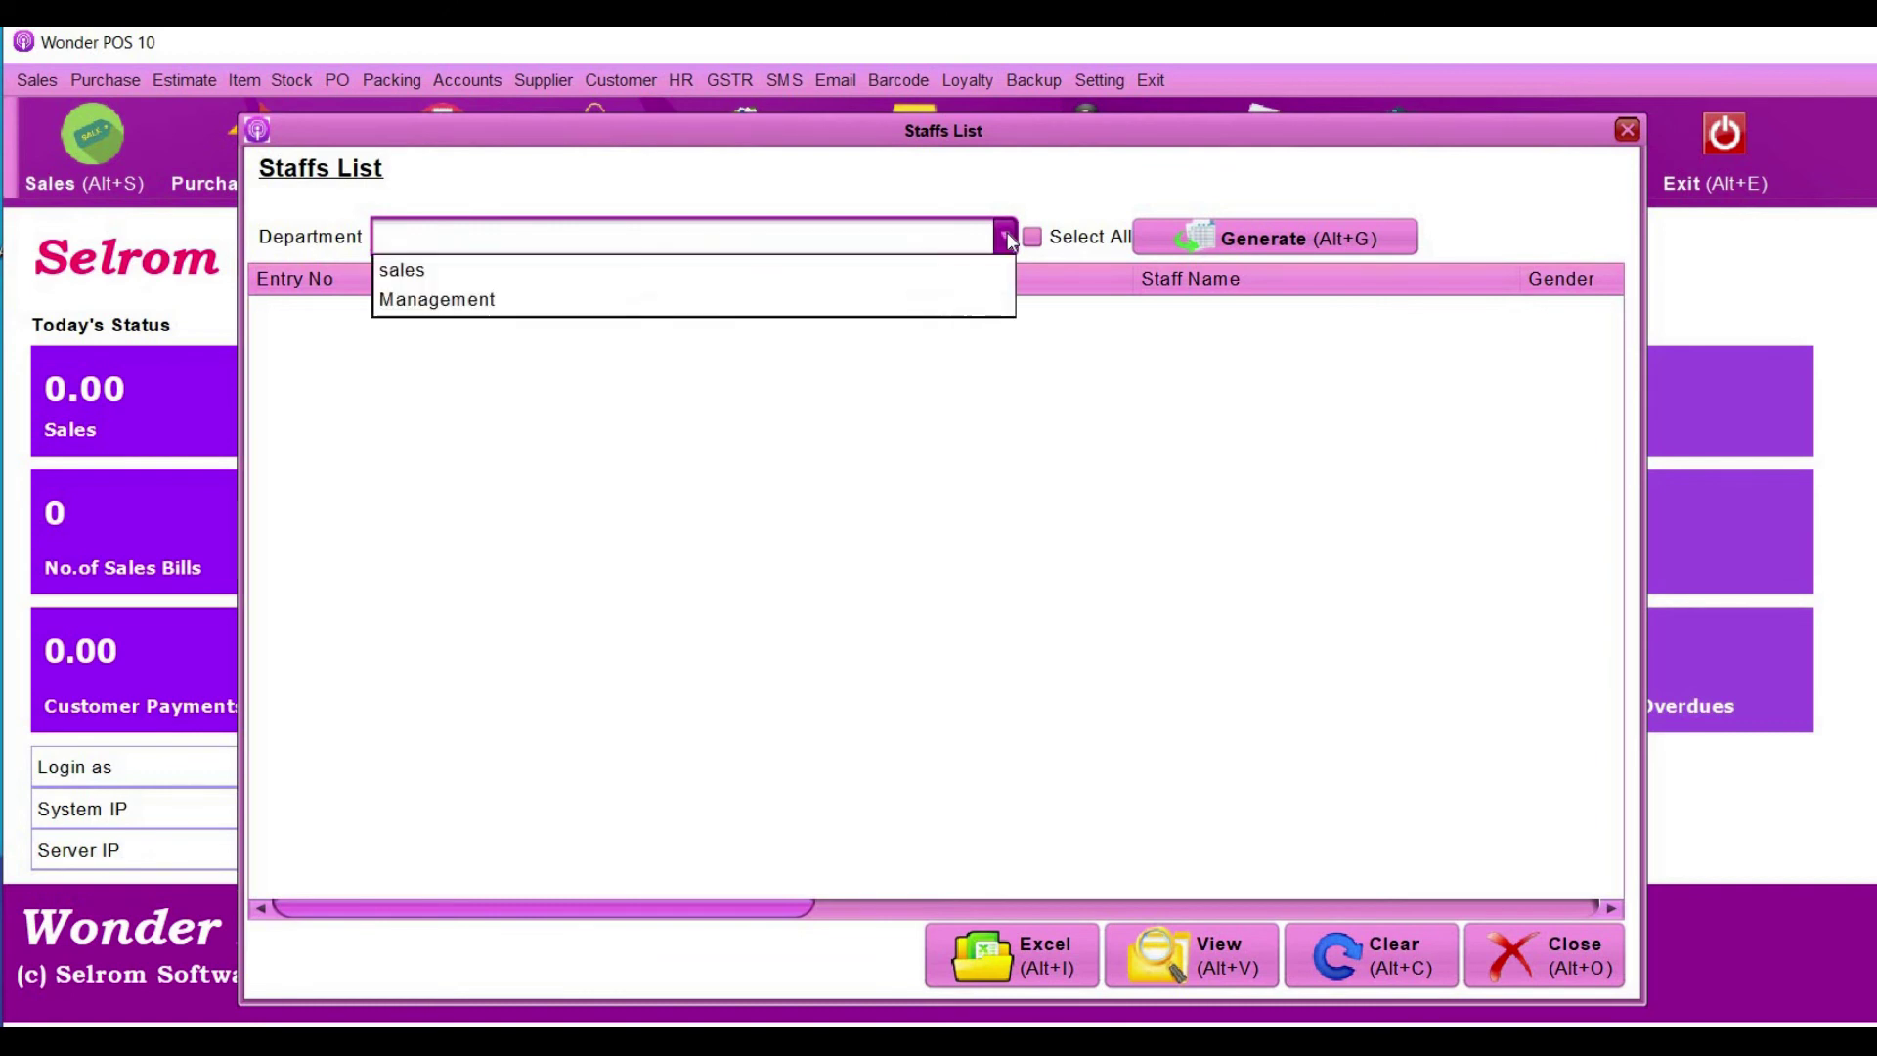
click(951, 277)
click(1231, 240)
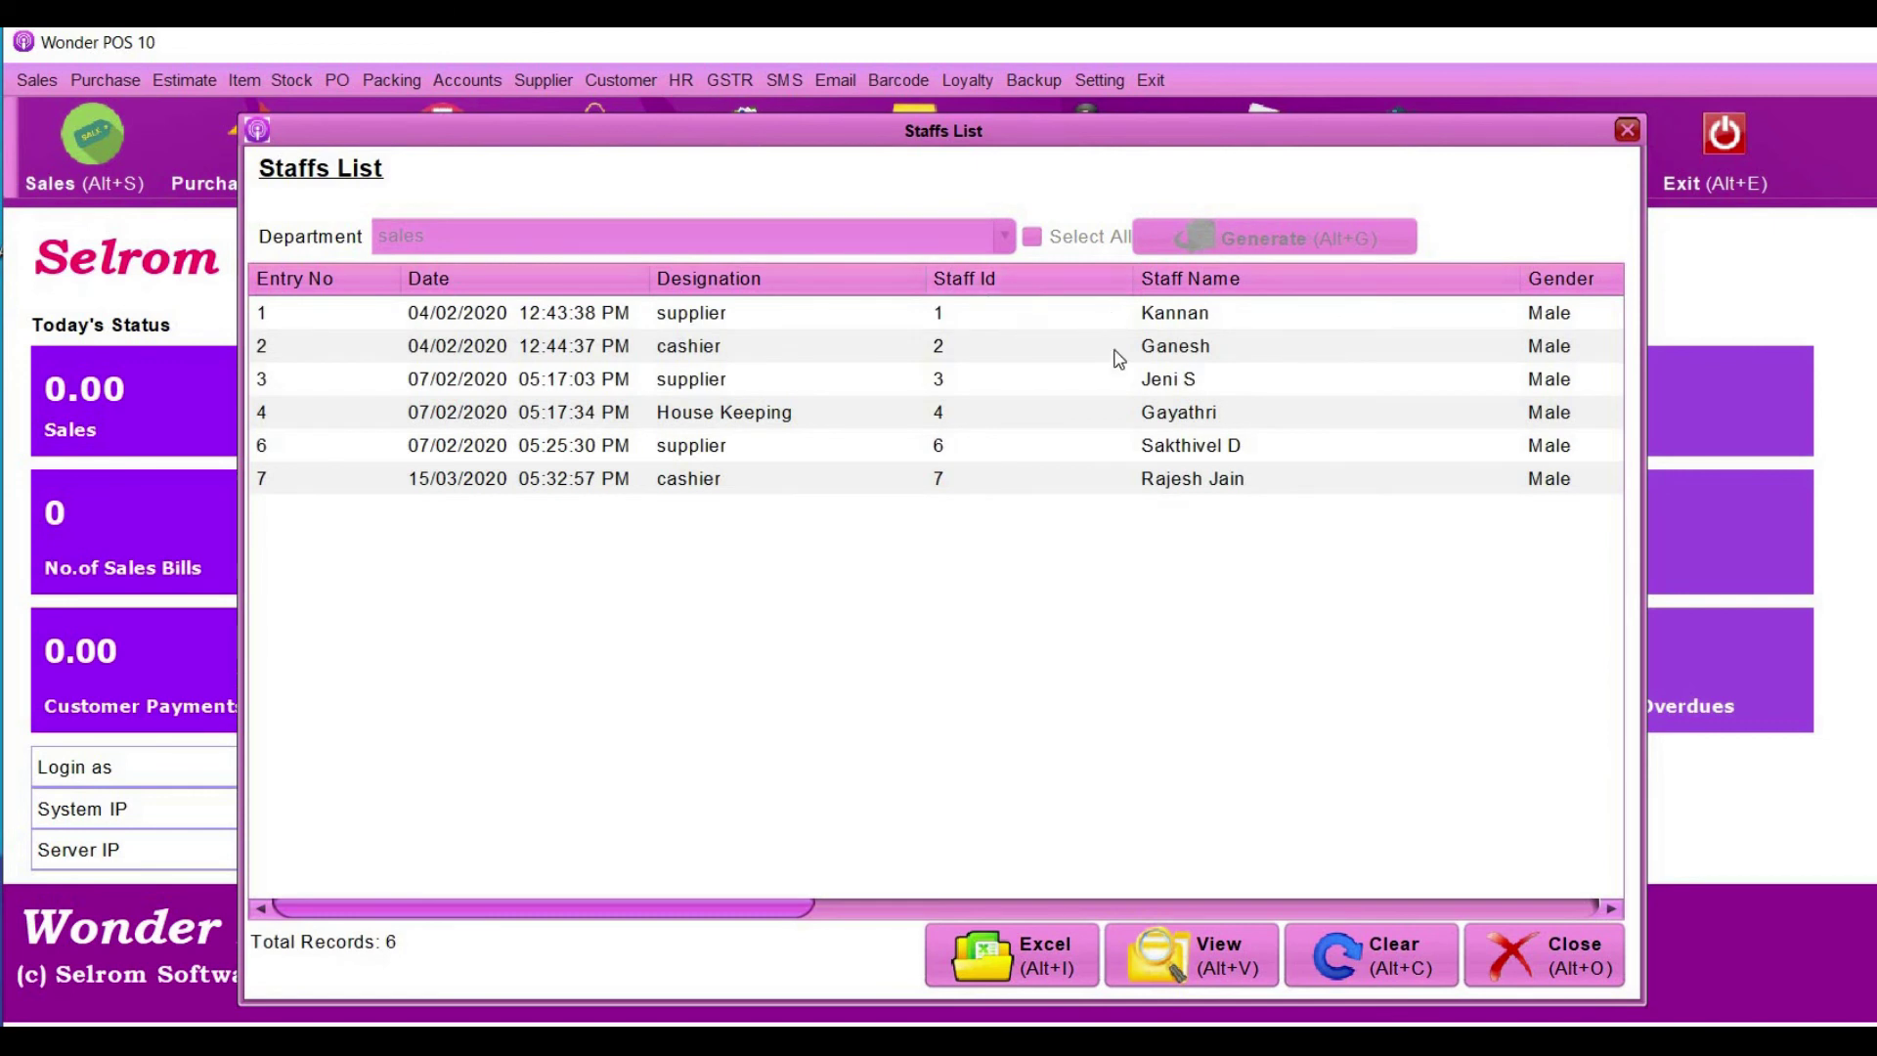
- Clear the filter and regenerate the Staffs List for all departments, selecting the first record
click(1342, 946)
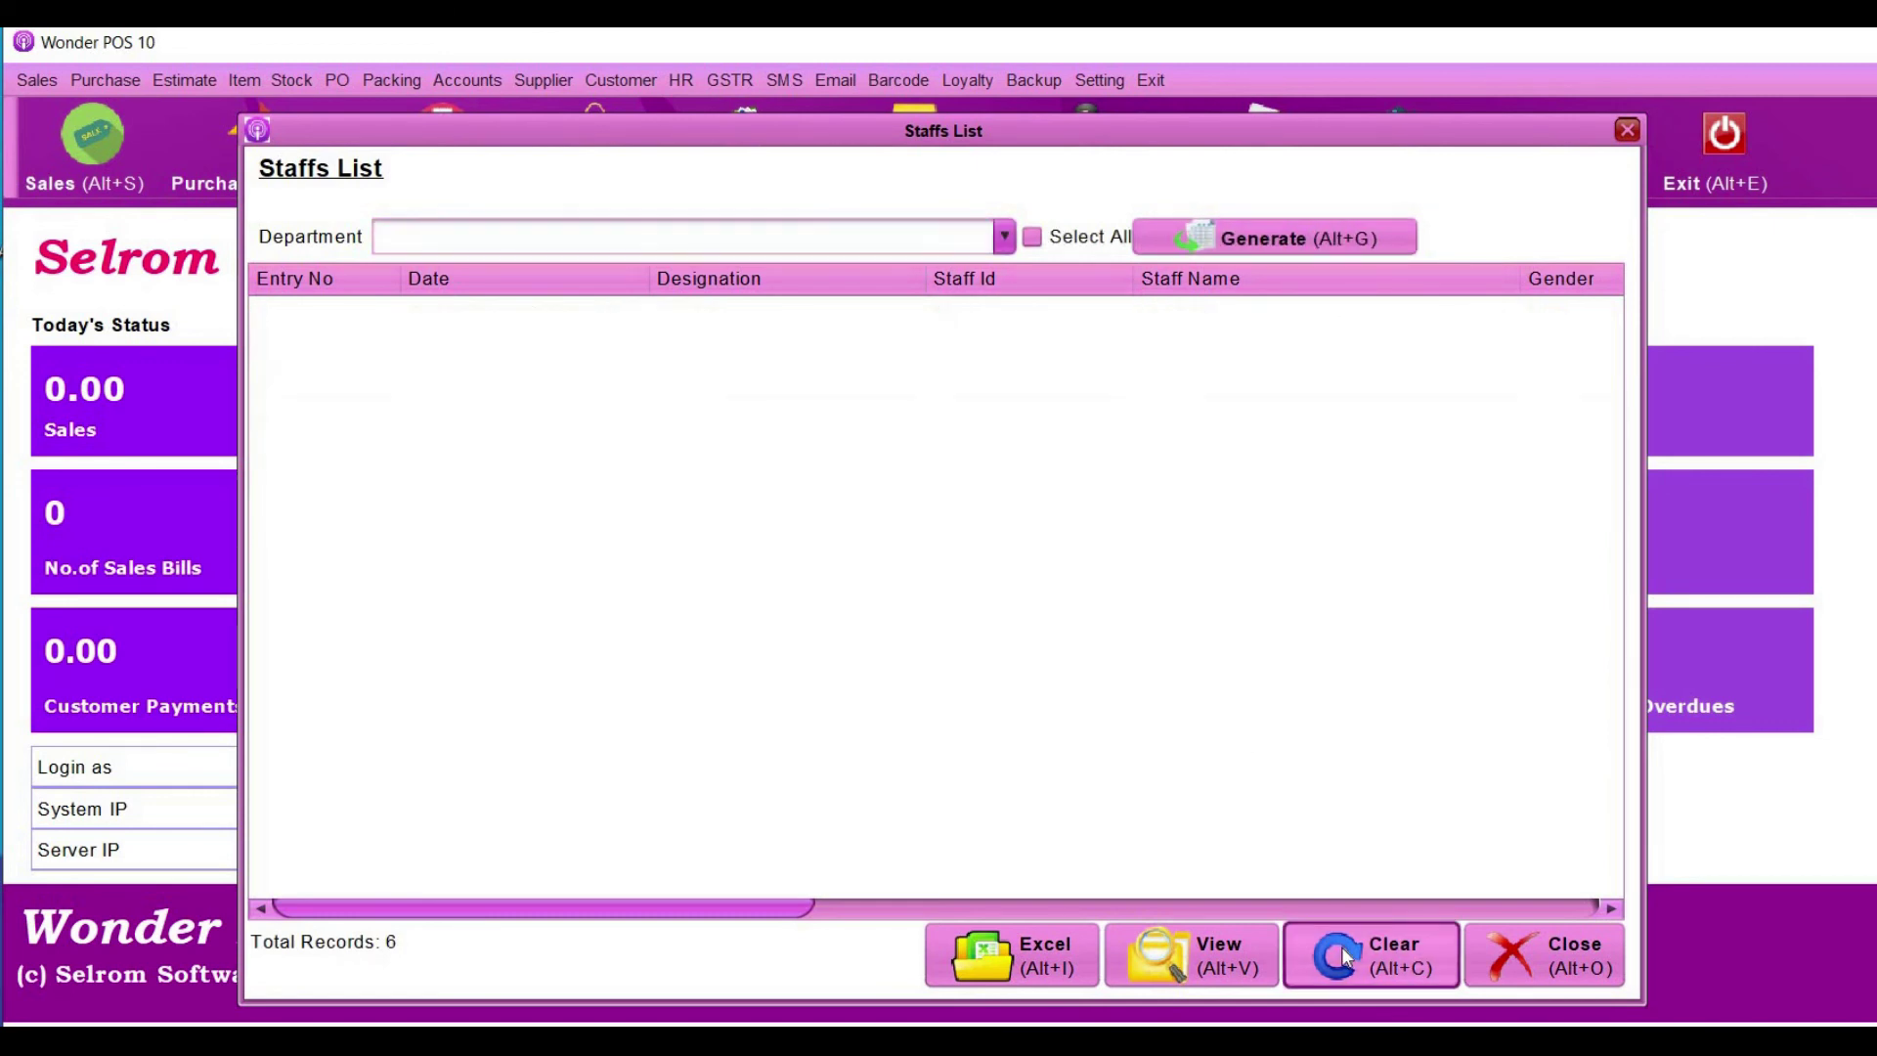
click(1031, 238)
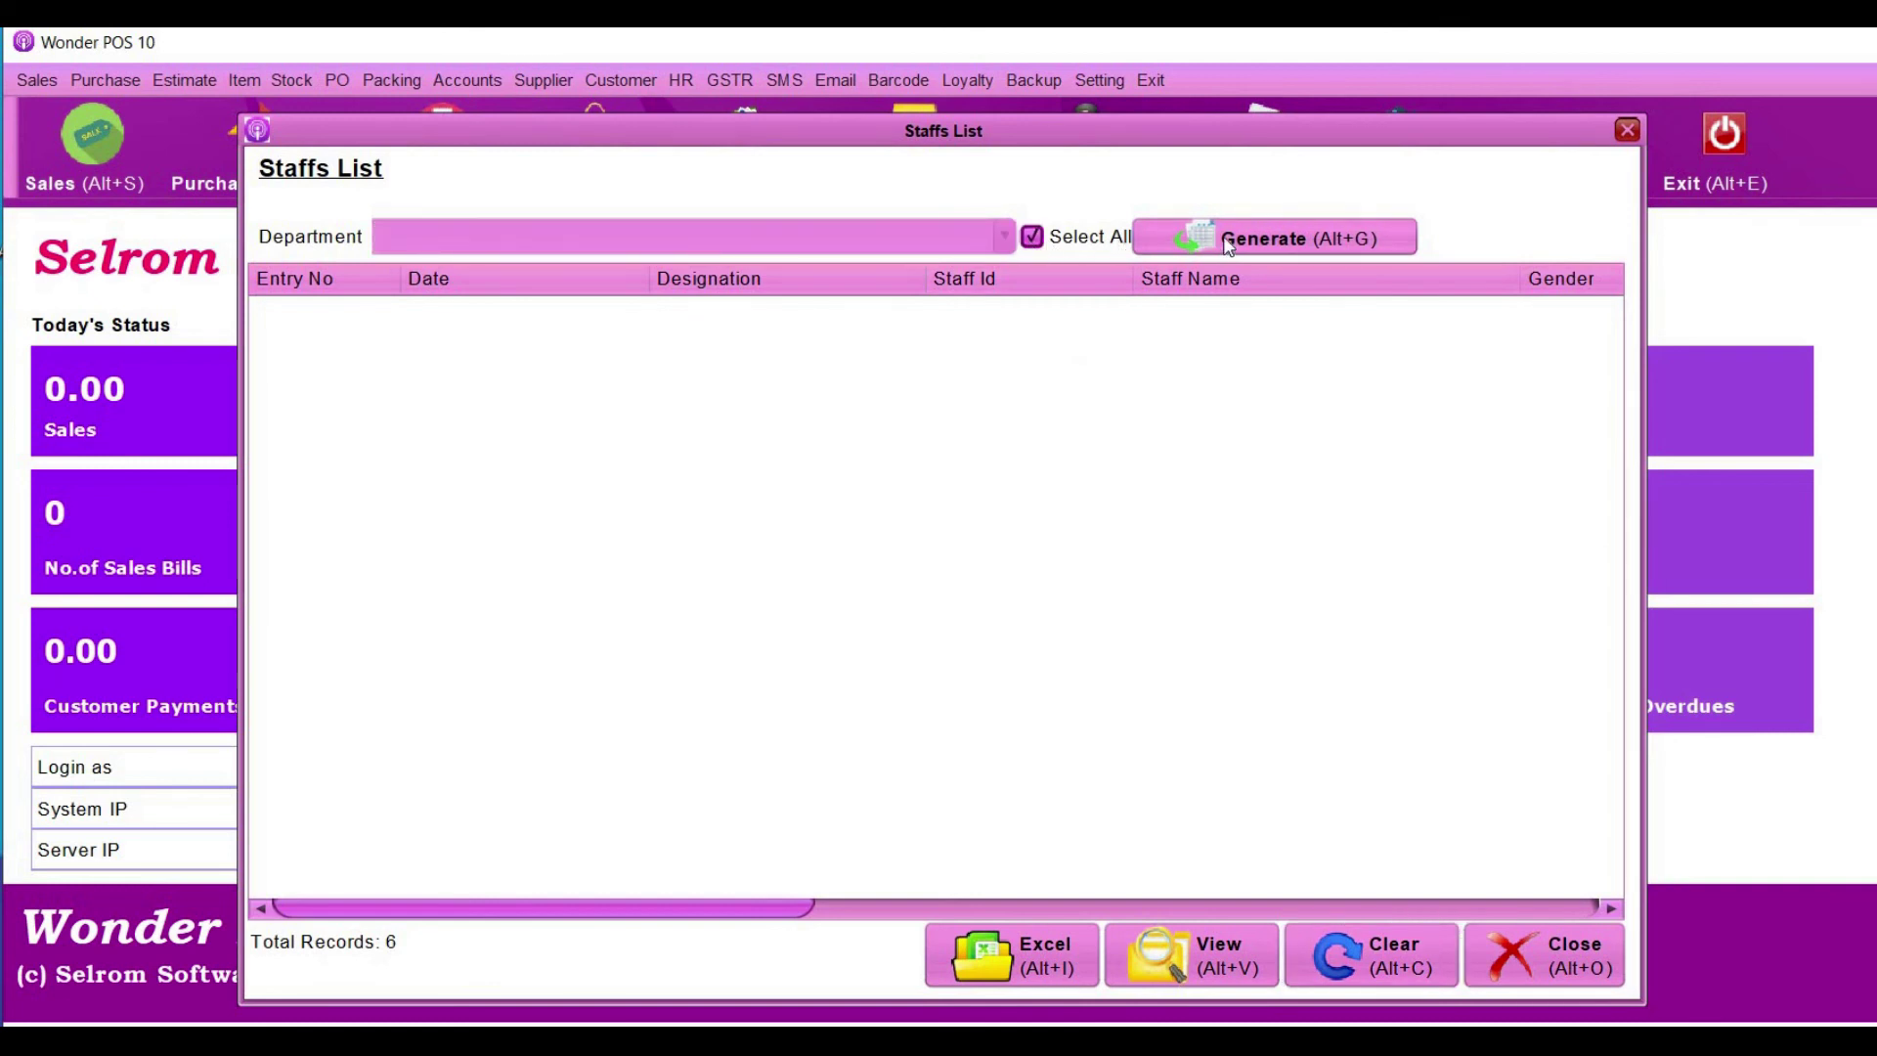
click(1229, 243)
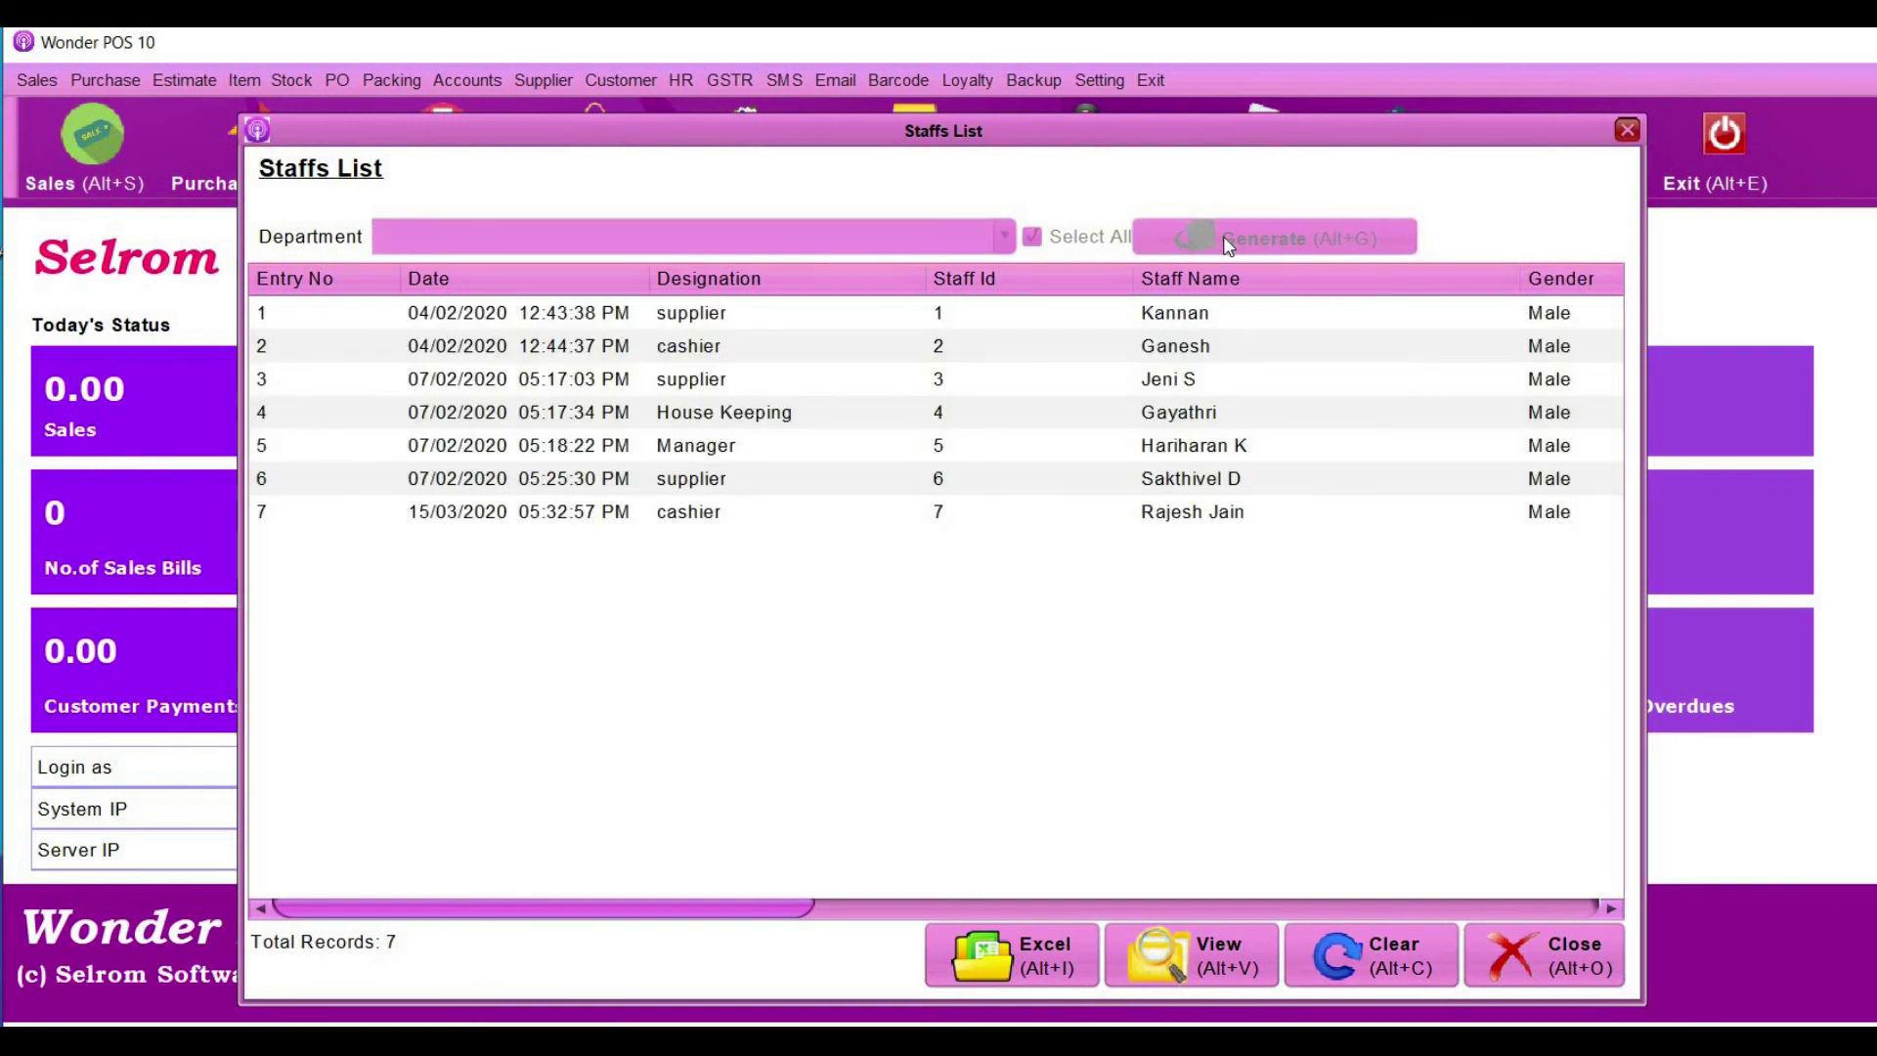
click(948, 325)
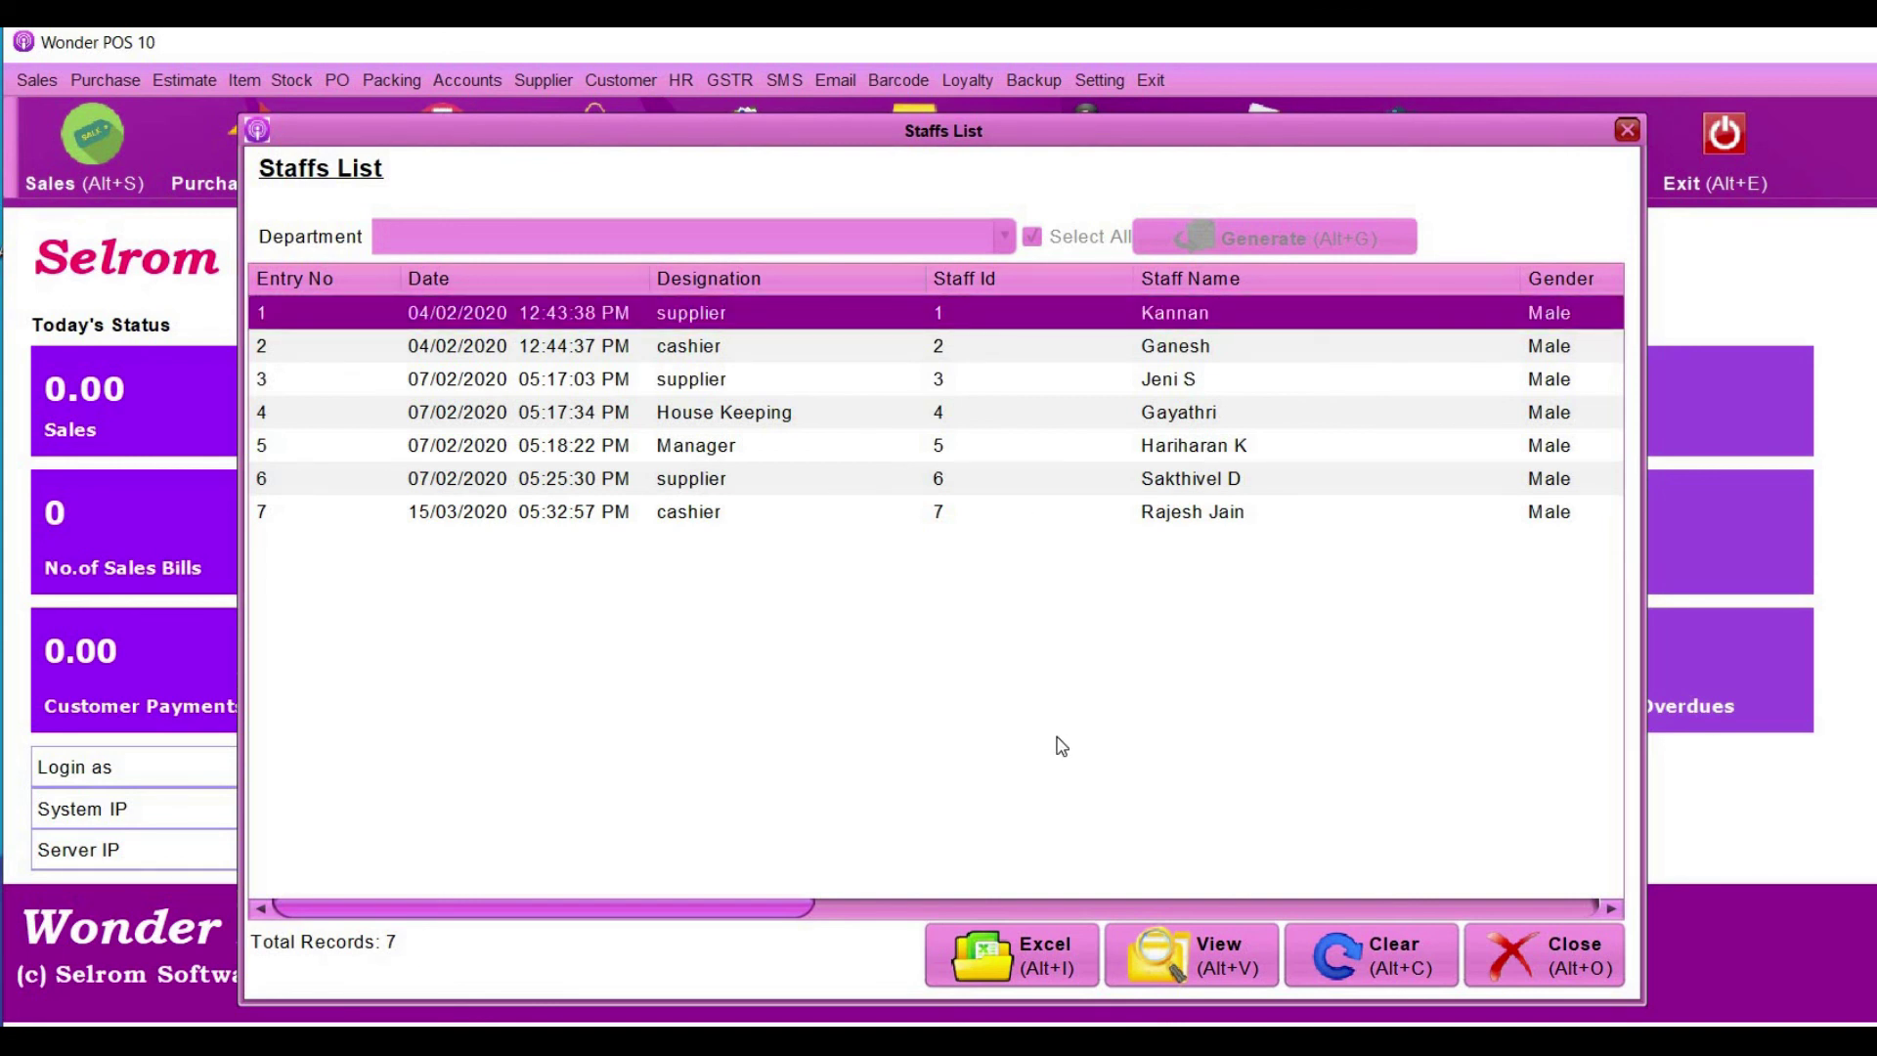
- View staff entry 1's full profile, then close it and the Staffs List
click(1211, 960)
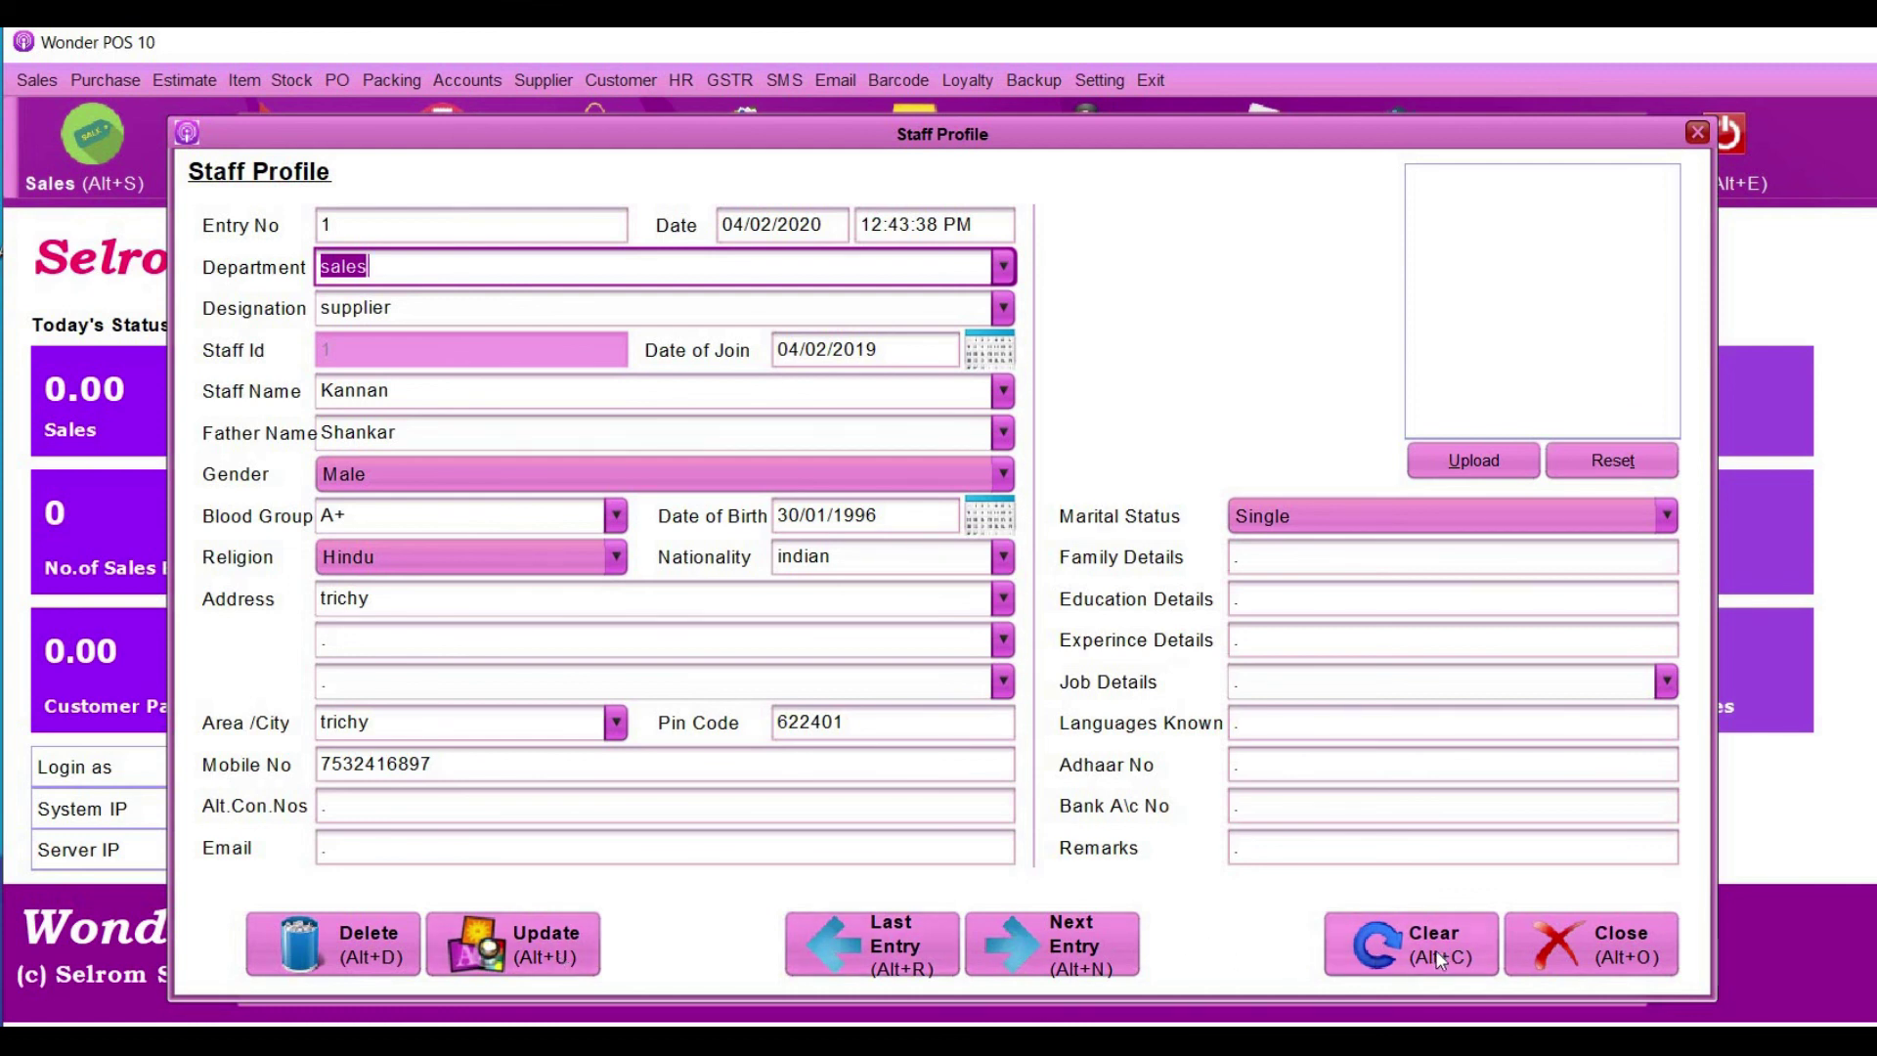
click(1606, 936)
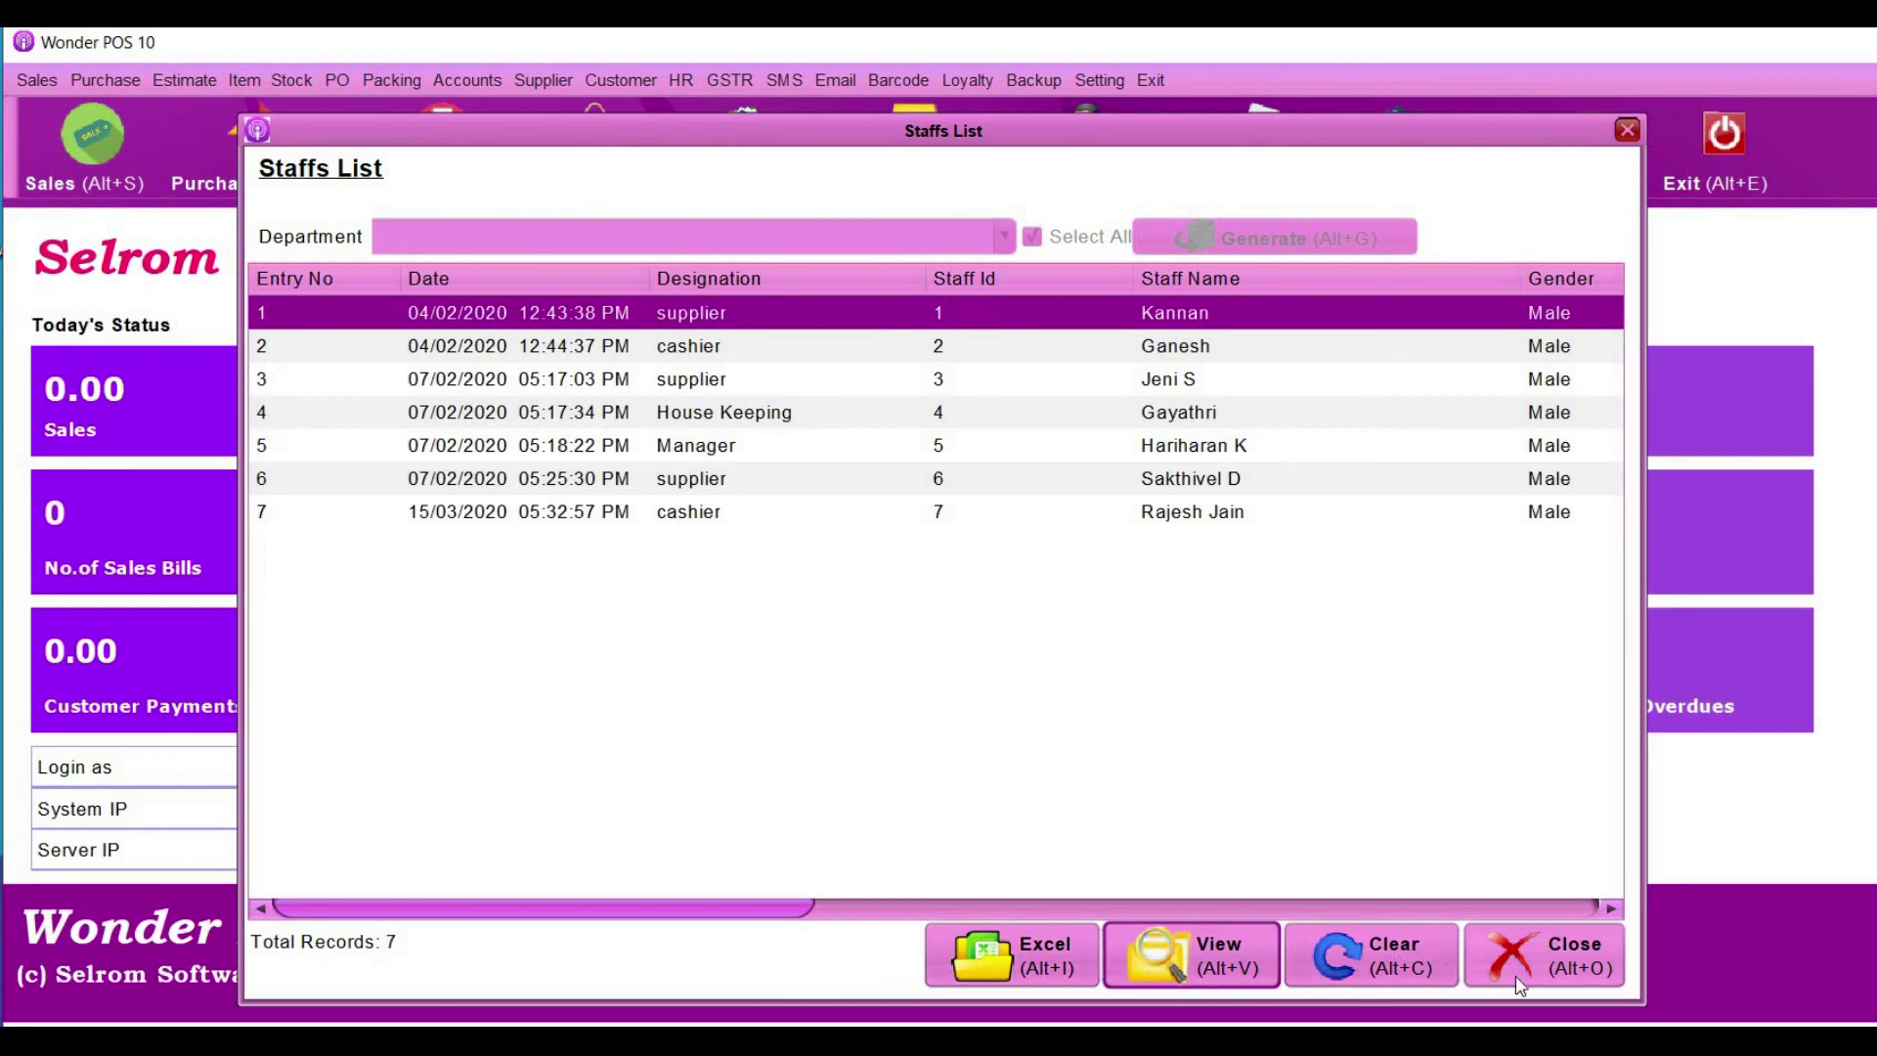
click(1542, 963)
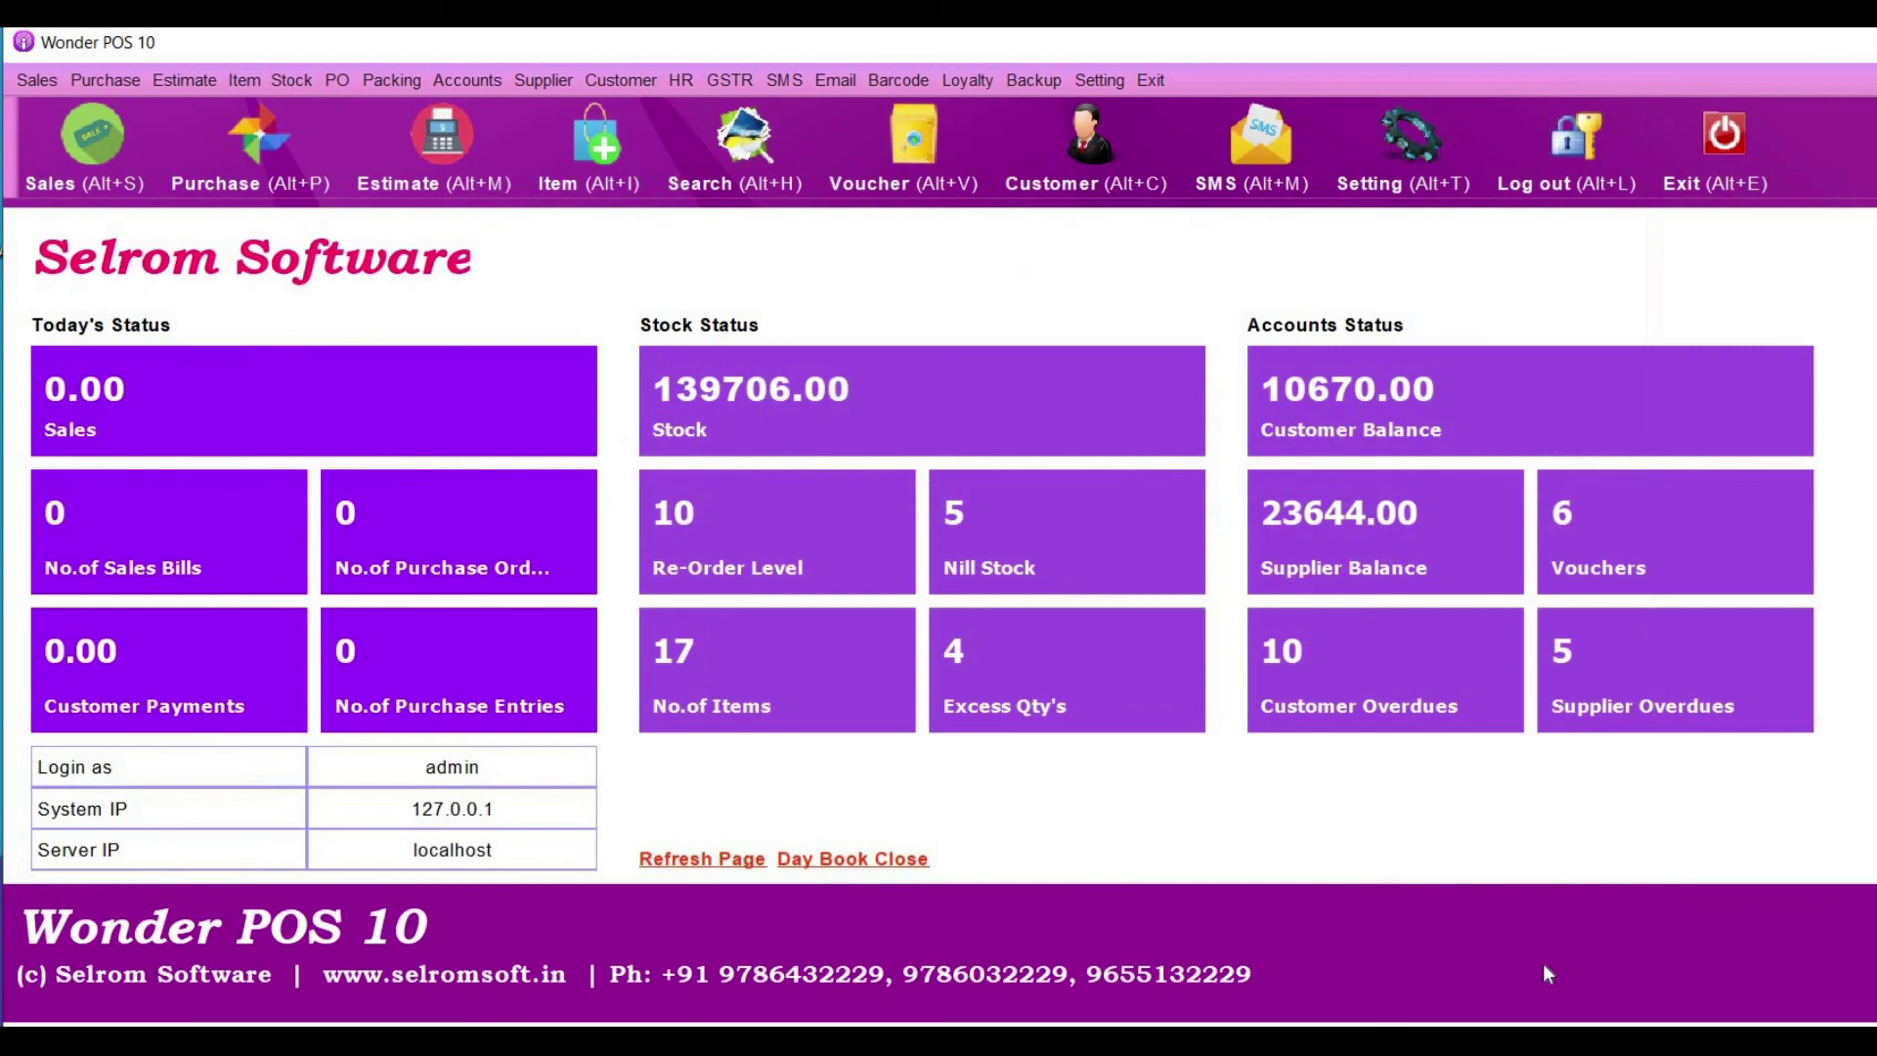